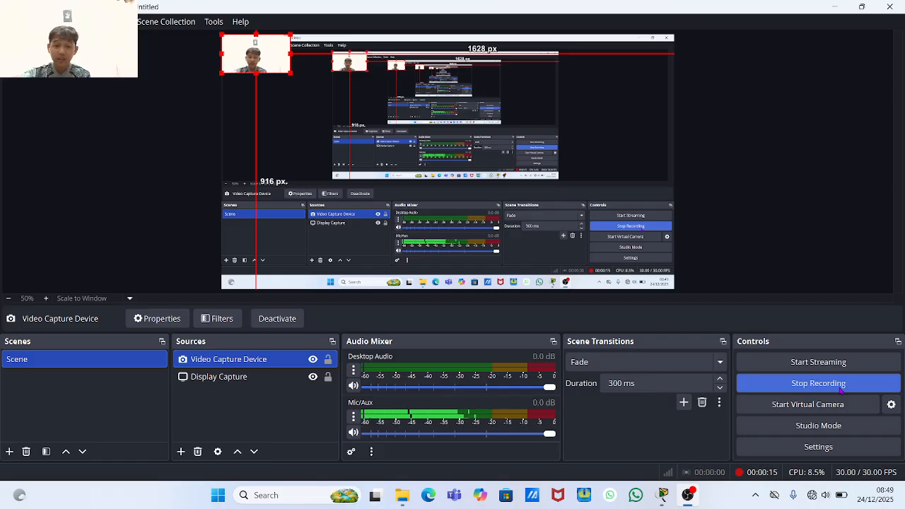
- Minimize OBS Studio and restore the blank Cisco Packet Tracer workspace
left_click(834, 5)
left_click(665, 500)
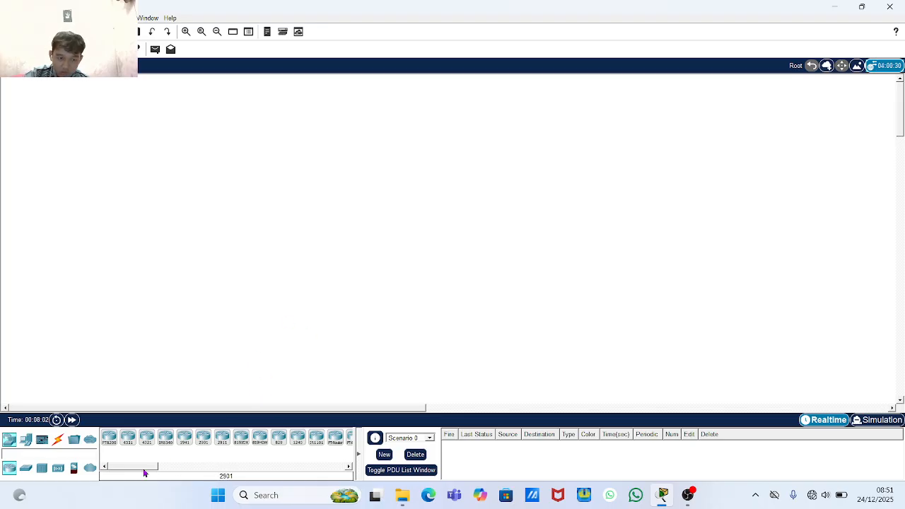
- Place a 2621XM router, Router0, on the canvas and move it to the right
left_click_drag(147, 469, 200, 475)
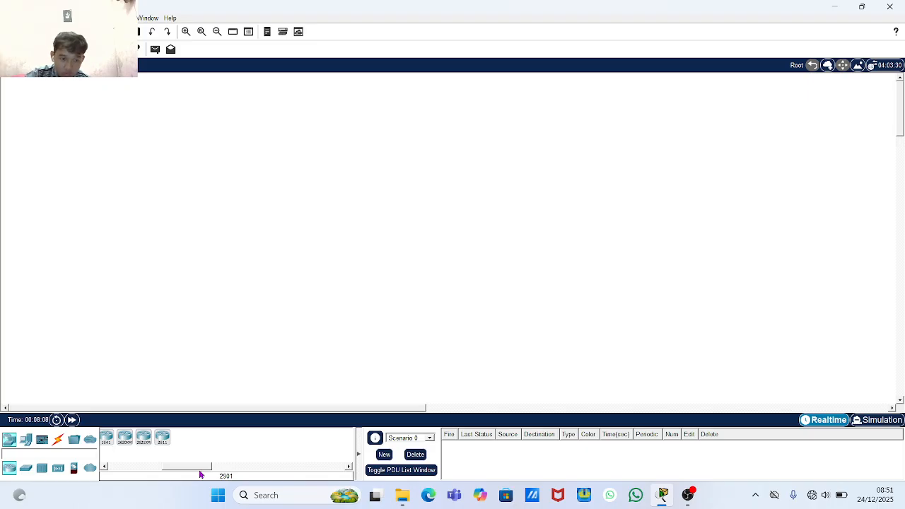
left_click(148, 438)
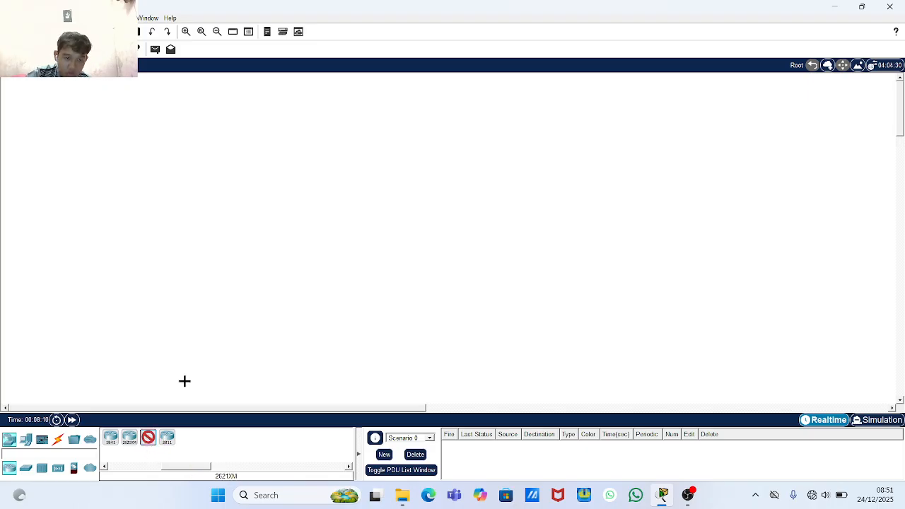
left_click(109, 168)
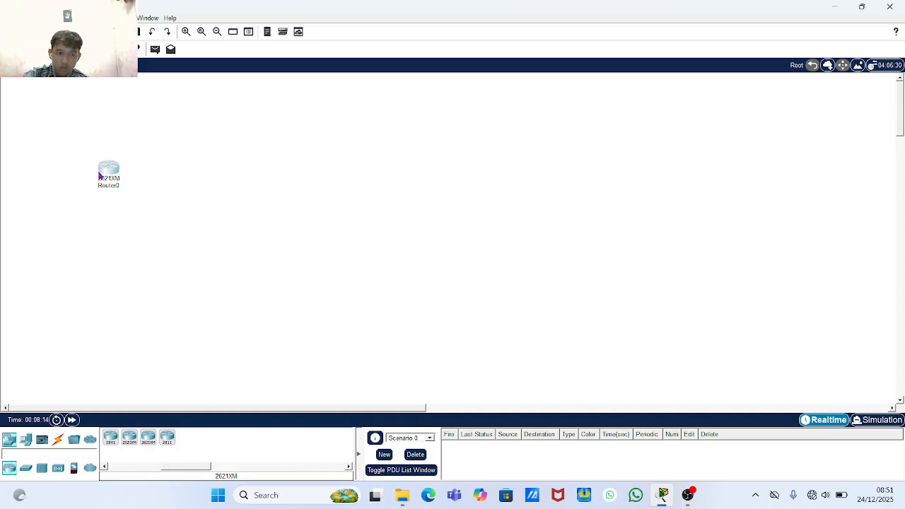
left_click_drag(100, 175, 301, 174)
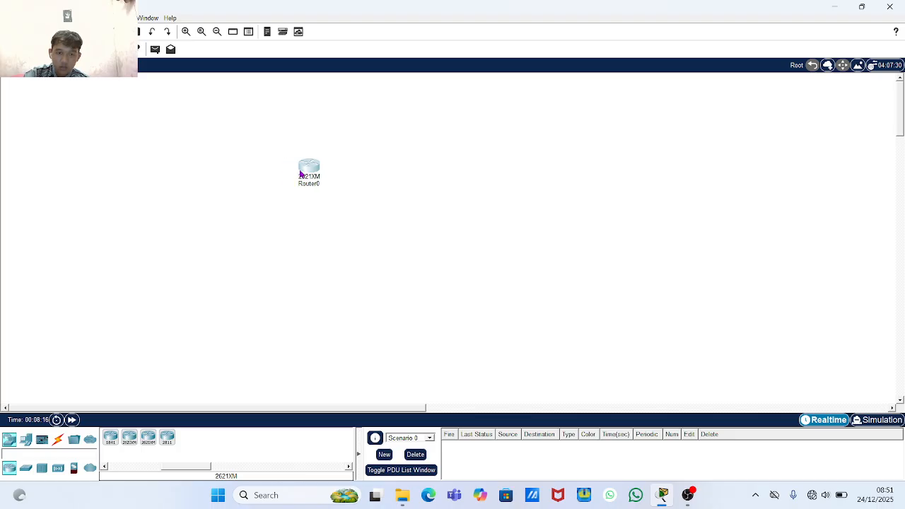
left_click(301, 174)
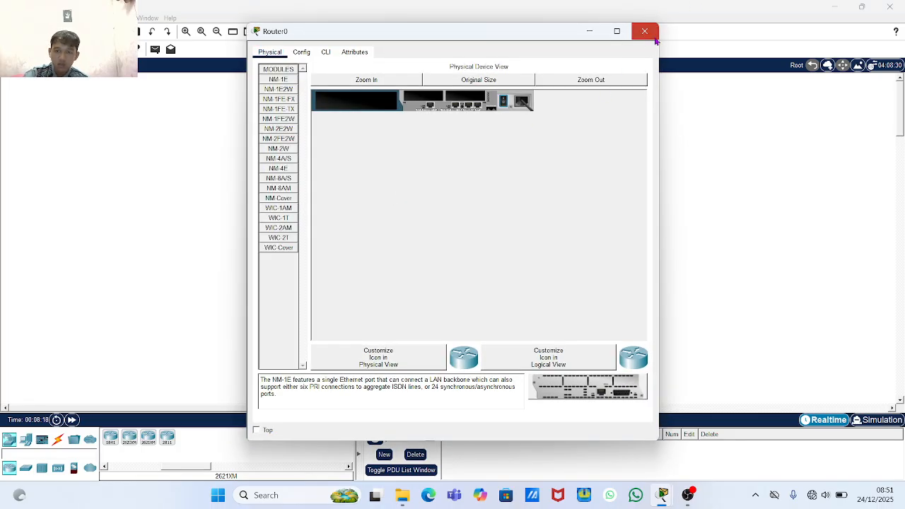
left_click(644, 32)
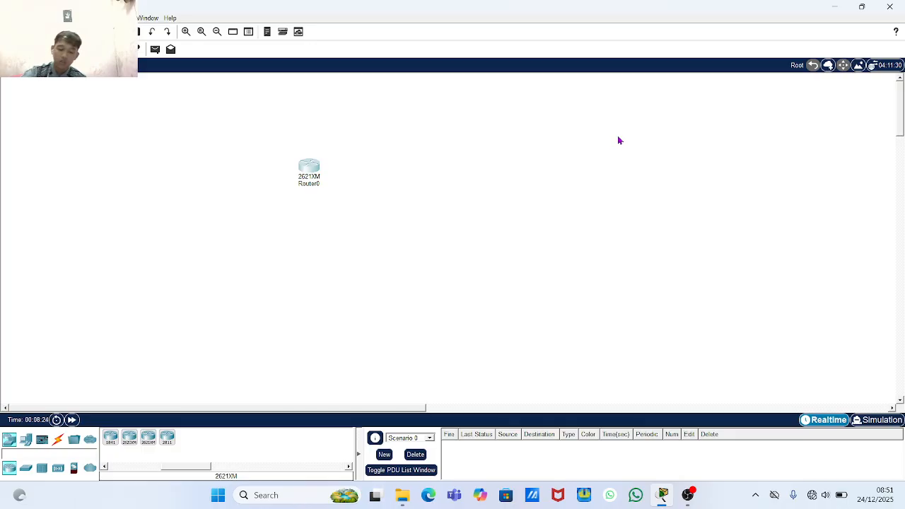
- Place a generic PC, PC0, below Router0
left_click(21, 445)
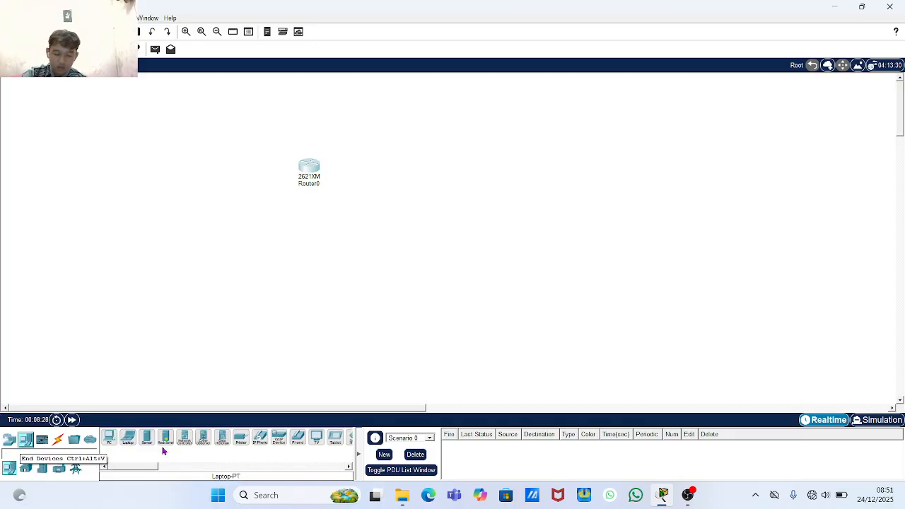
left_click(108, 439)
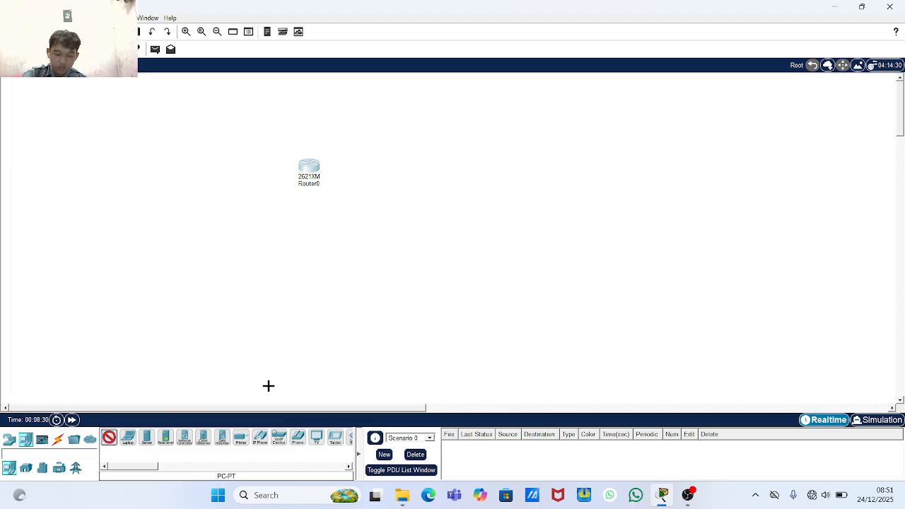
left_click(304, 284)
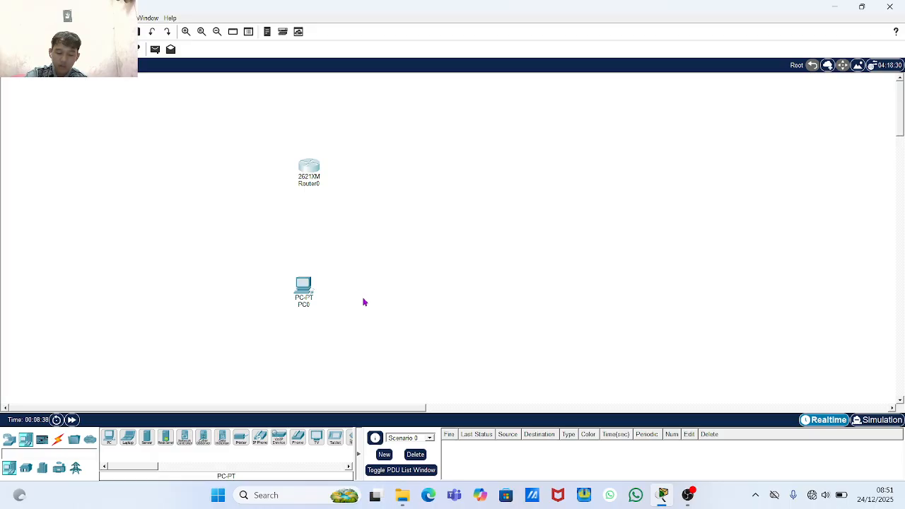
- Answer 'no' to Router0's initial configuration dialog to reach Router>, then close its window
left_click(304, 170)
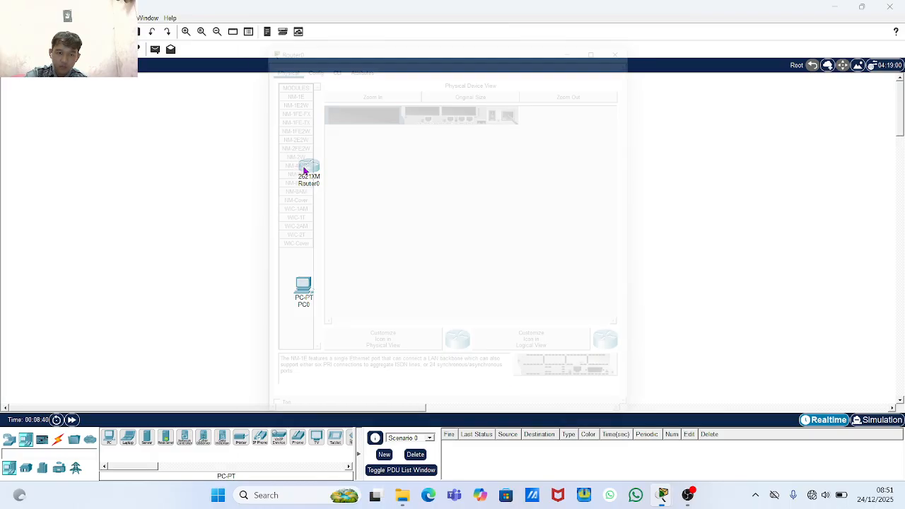
left_click(330, 55)
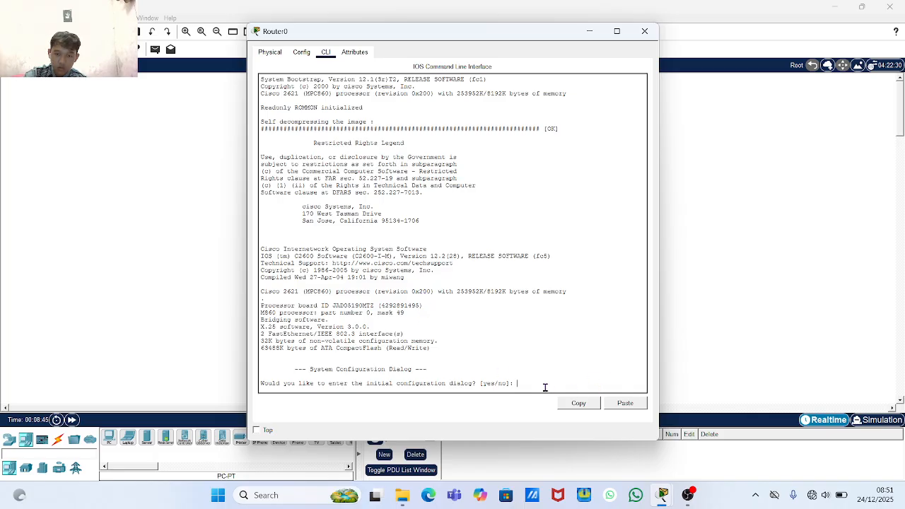
key("Return")
key("Return")
key("Return")
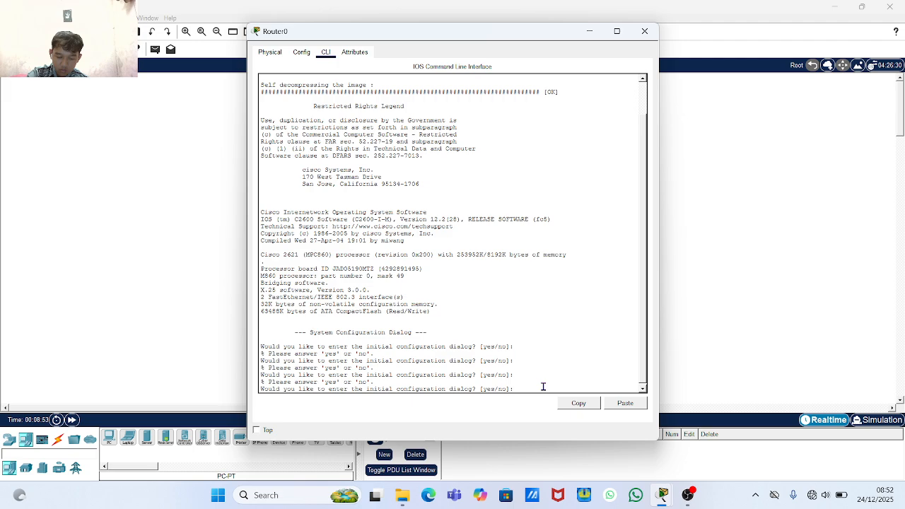
type("n")
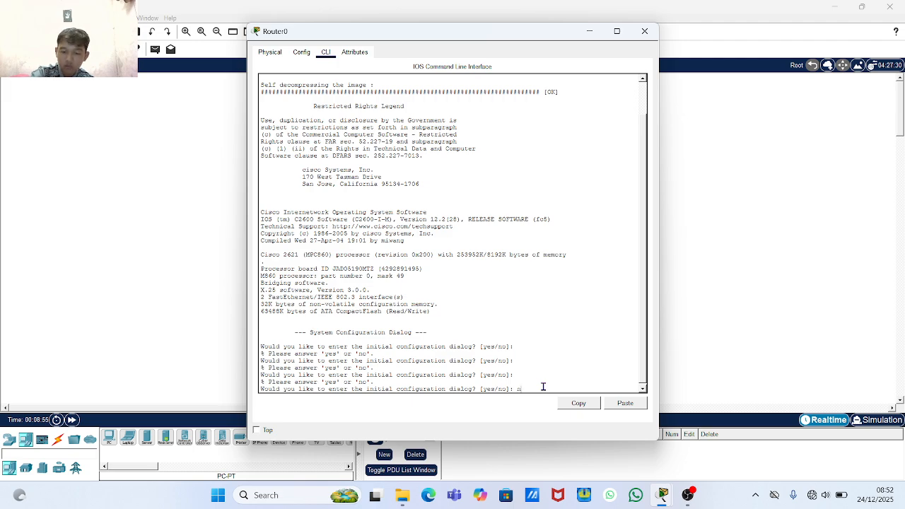
type("o")
key("Return")
key("Return")
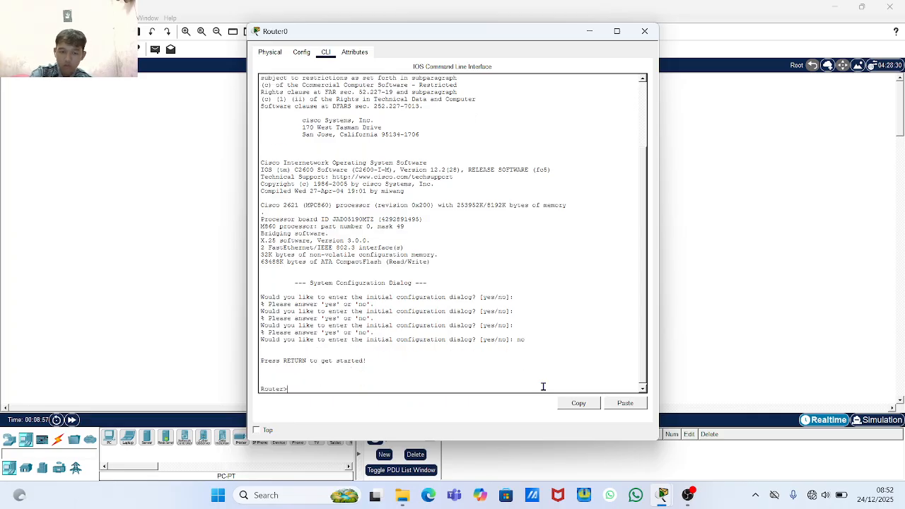
key("Return")
key("Return")
key("Return")
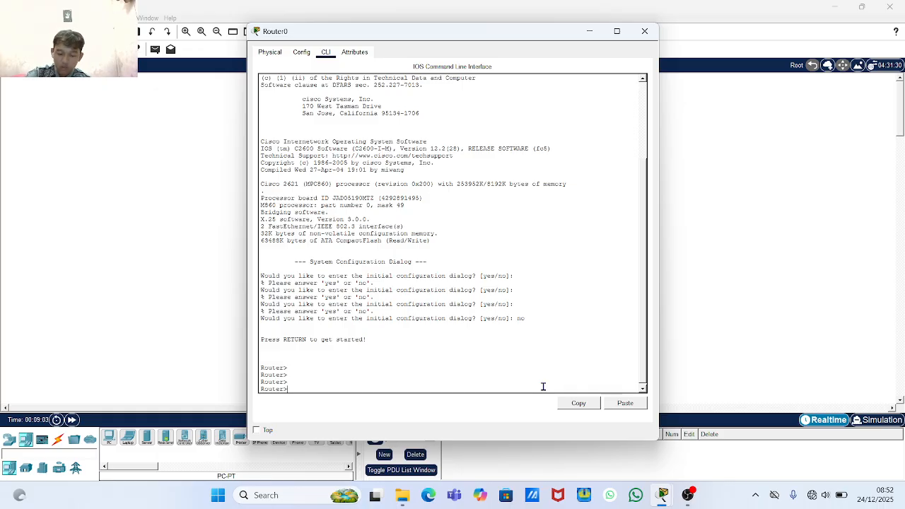
left_click(644, 31)
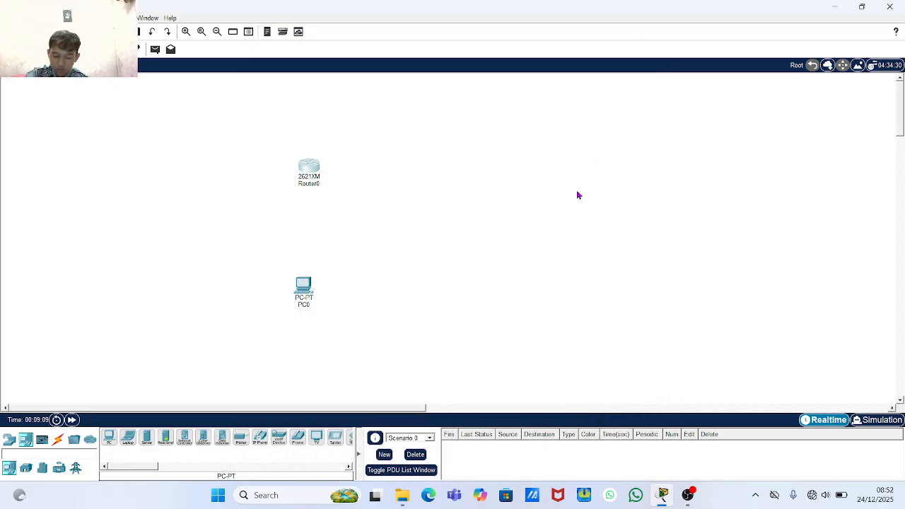
- Connect Router0's Console port to PC0's RS 232 port with a console cable
left_click(60, 439)
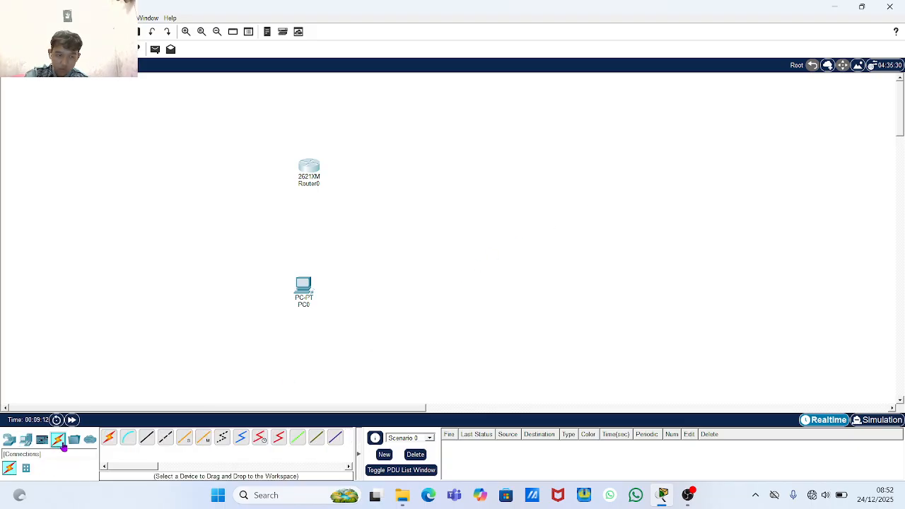
left_click(130, 440)
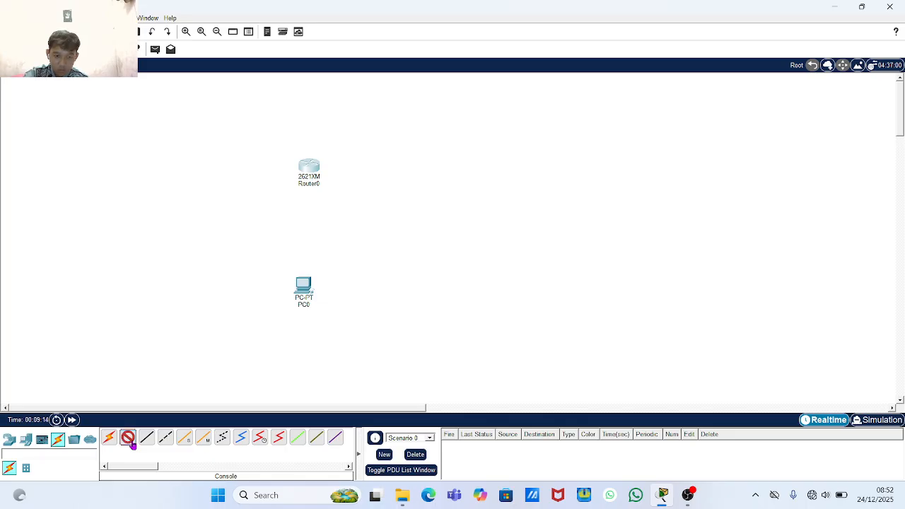
left_click(318, 170)
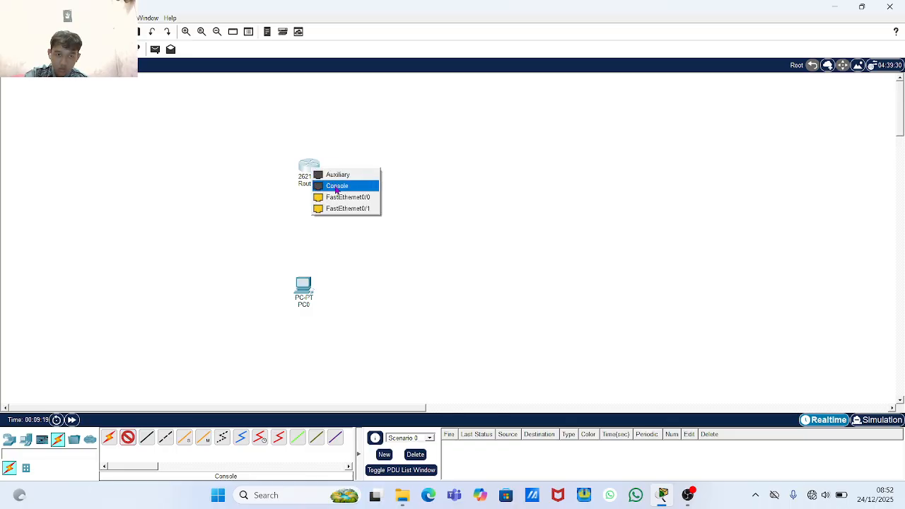
left_click(337, 186)
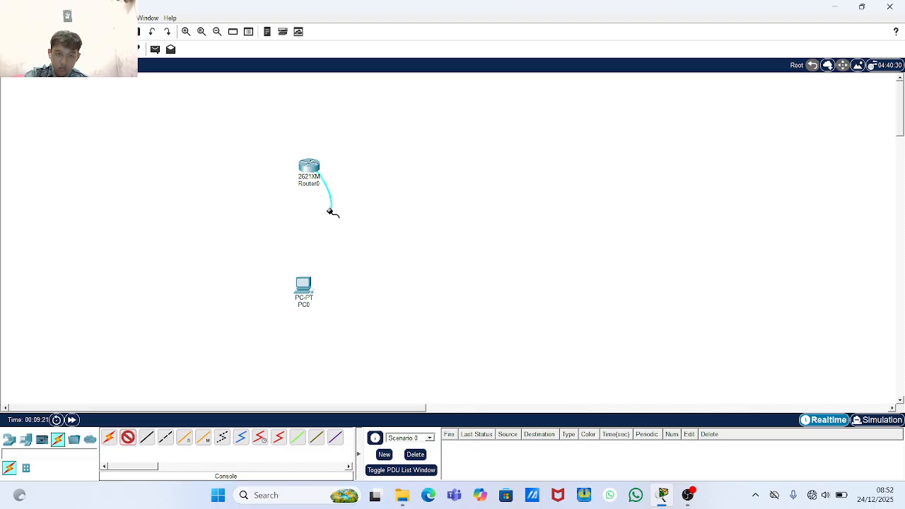
left_click(306, 291)
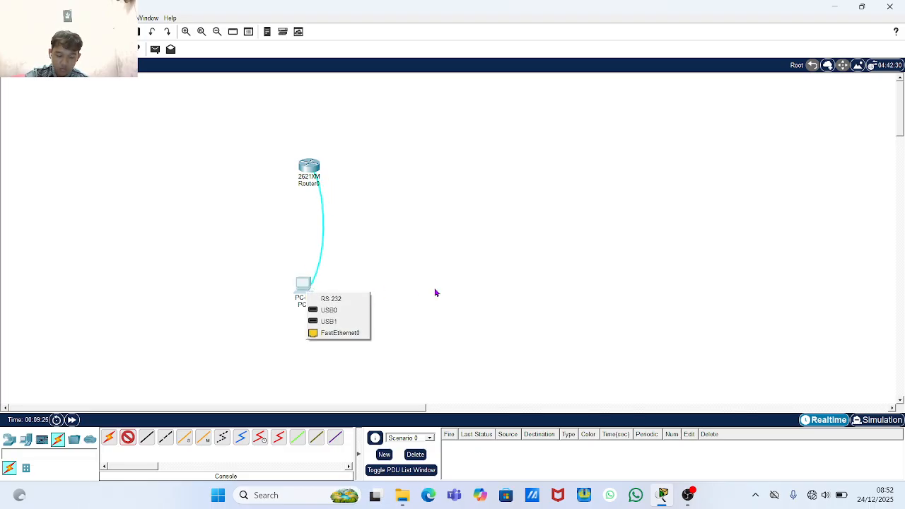
left_click(331, 299)
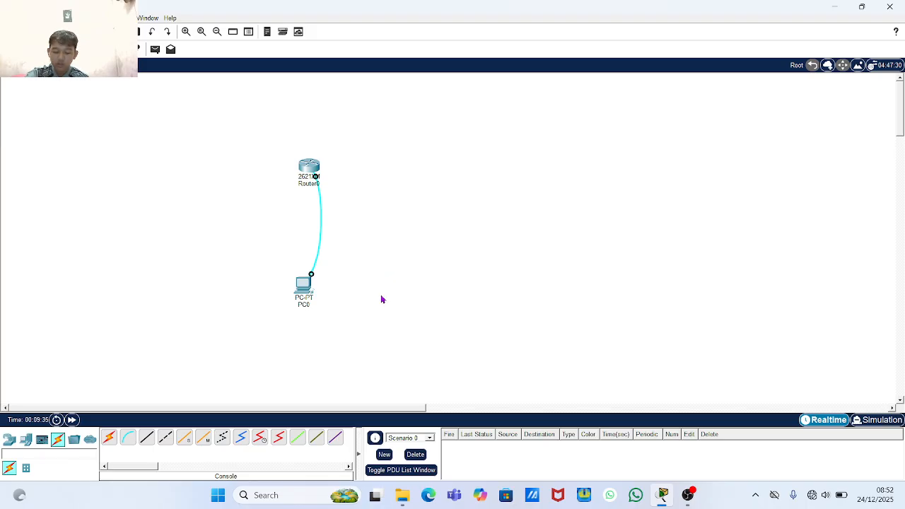
left_click(297, 282)
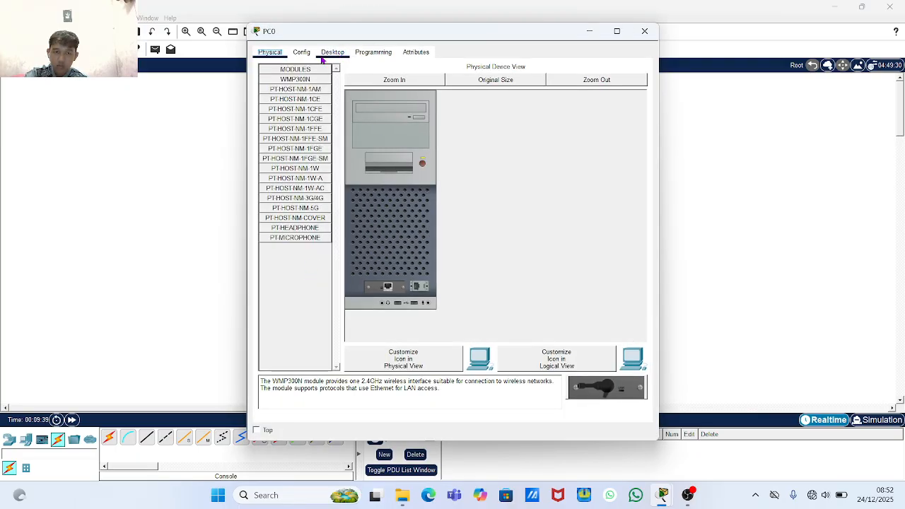
- Open PC0's Terminal with default settings to reach Router0's Router> prompt, then close it
left_click(325, 55)
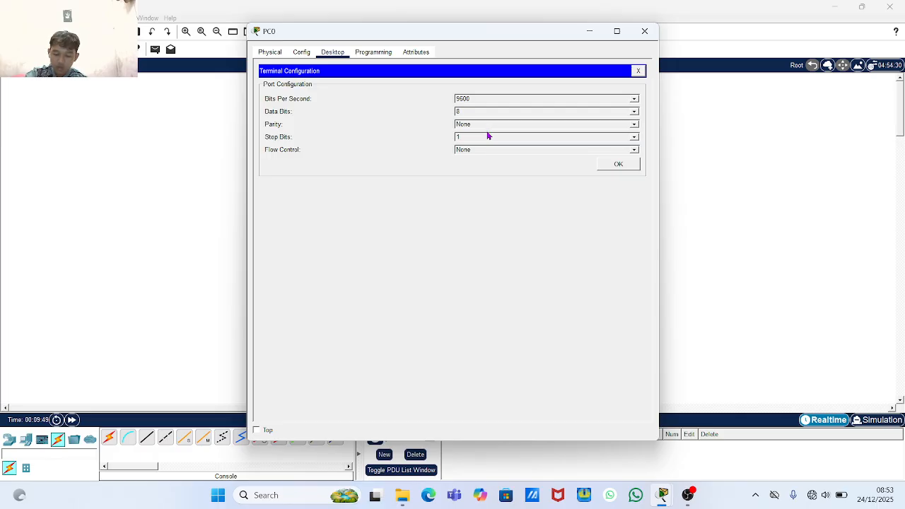
left_click(617, 166)
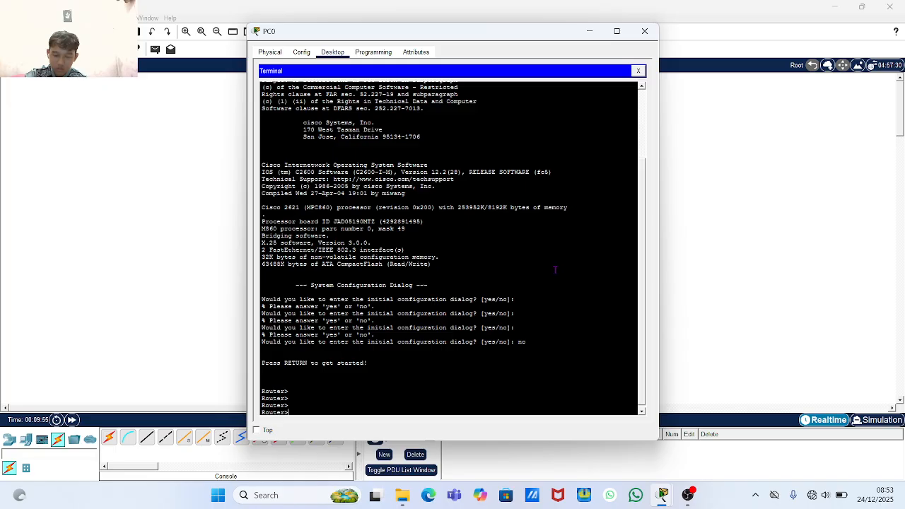
key("Return")
key("Return")
key("Return")
key("Return")
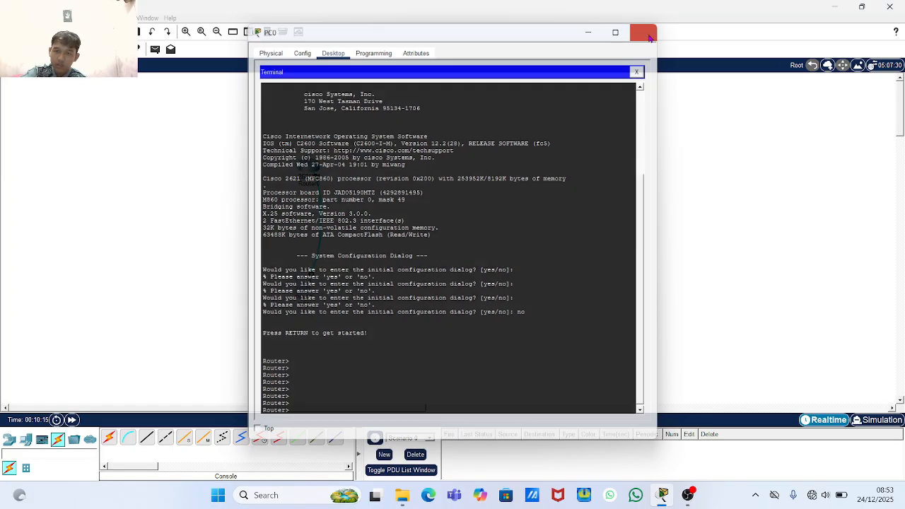
left_click(644, 31)
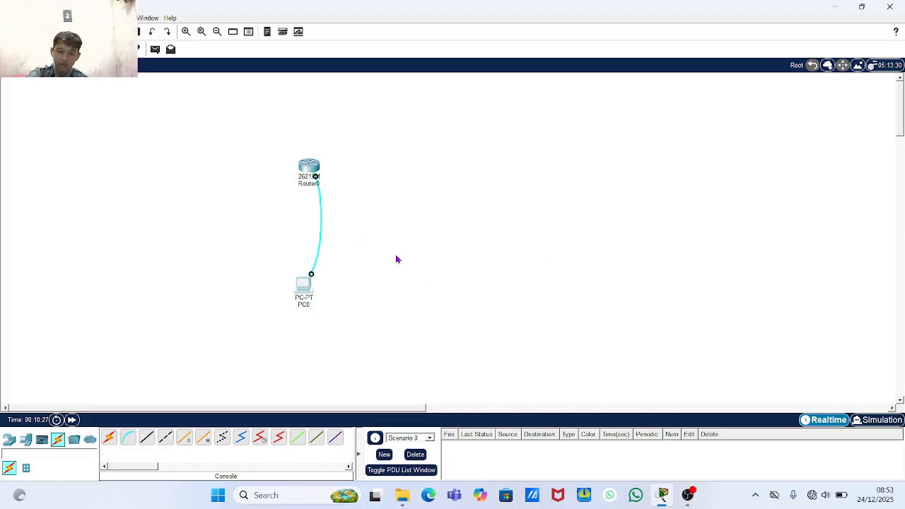
left_click_drag(396, 254, 204, 231)
left_click(380, 194)
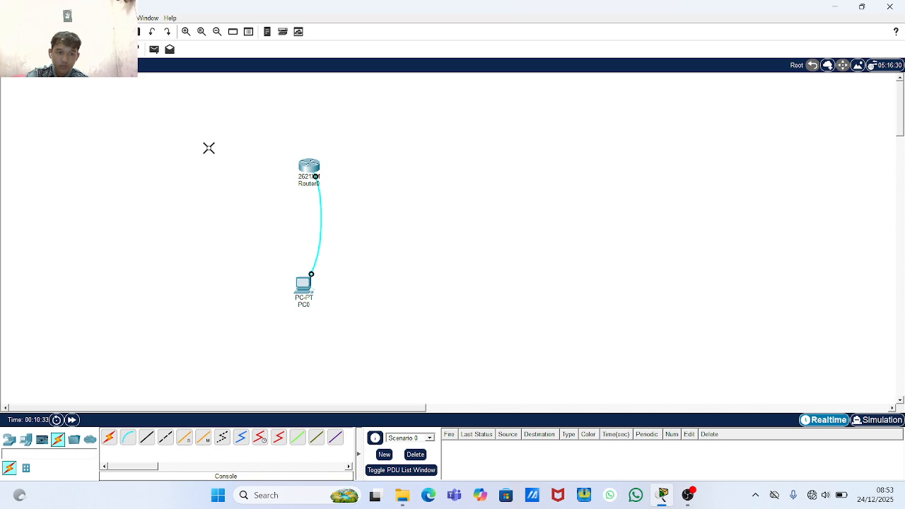
left_click(321, 227)
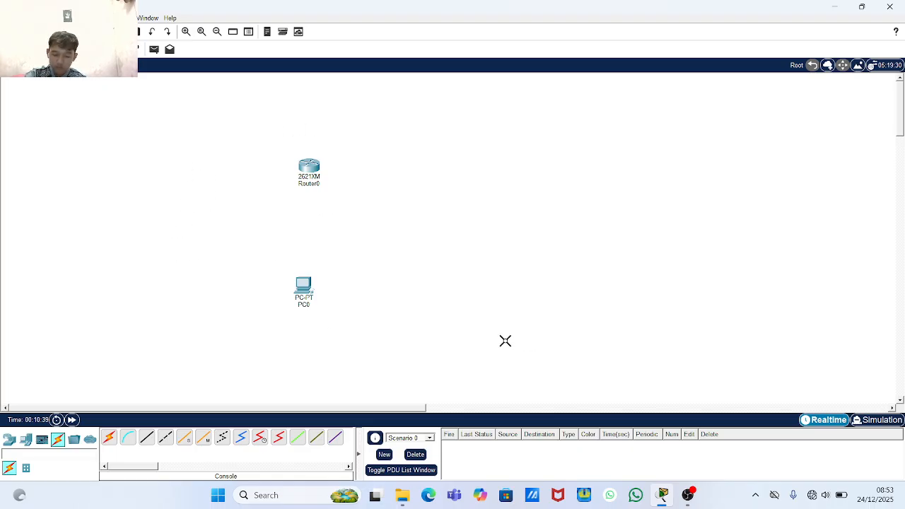
left_click(303, 284)
left_click(424, 253)
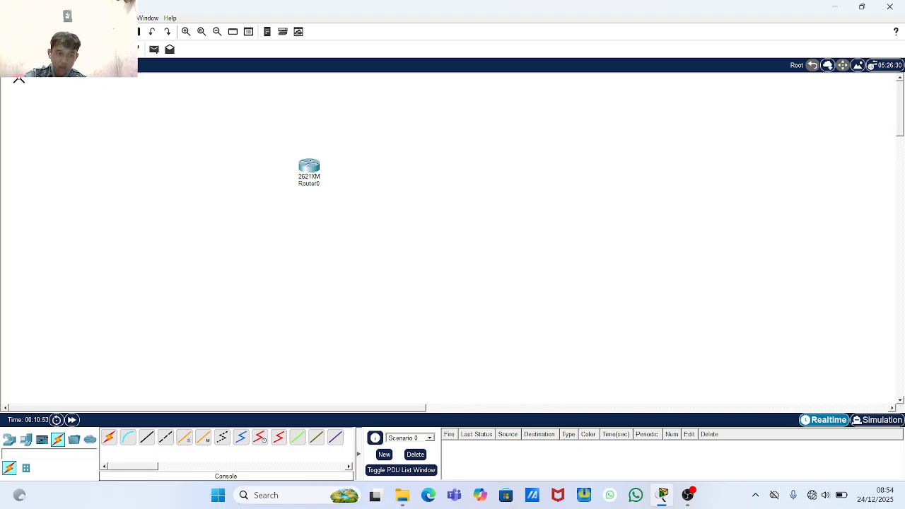
- Add a generic PC, PC1, to the workspace, then delete it again
left_click(28, 438)
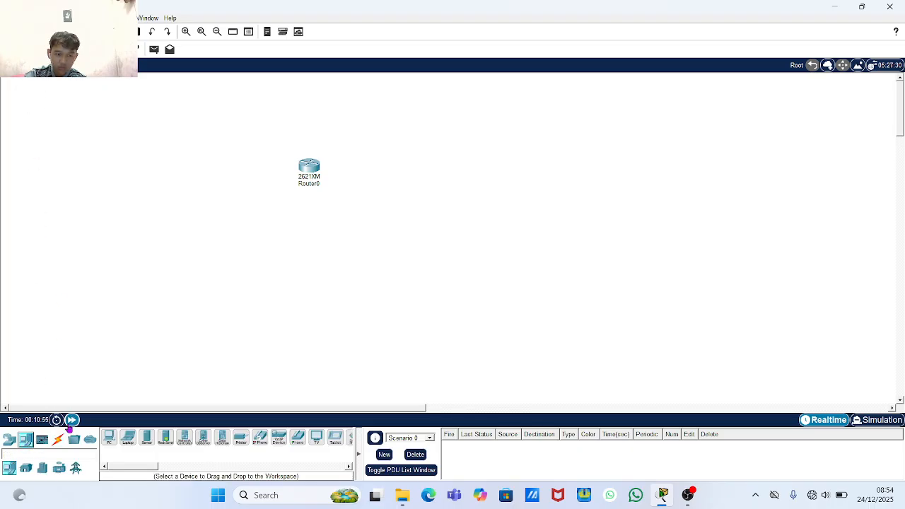
left_click(109, 438)
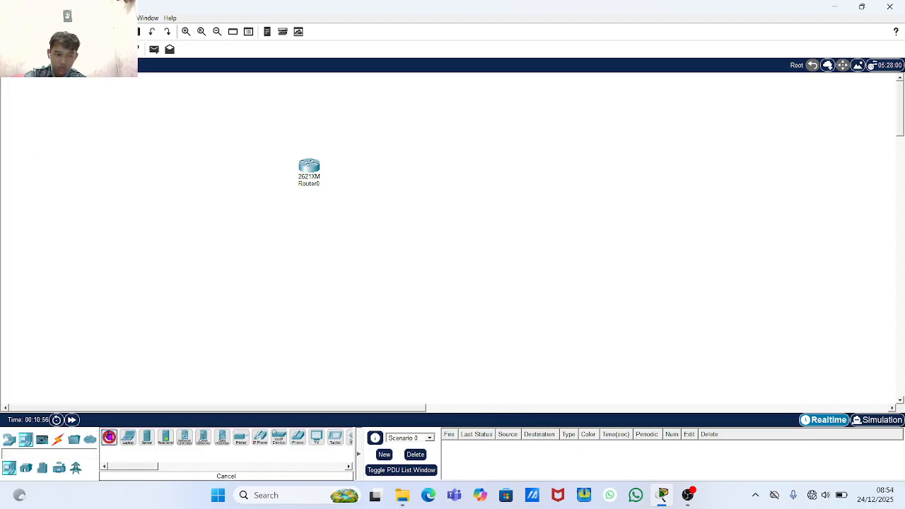
left_click(382, 303)
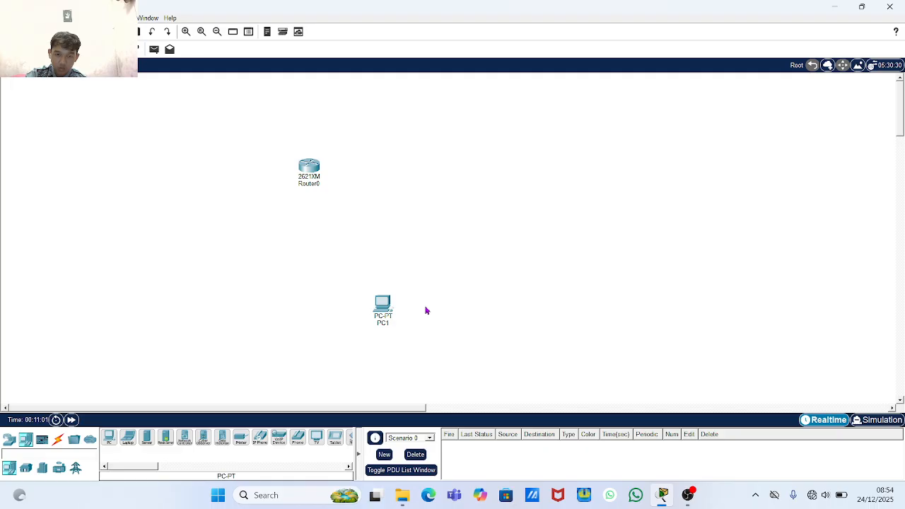
left_click_drag(384, 311, 382, 309)
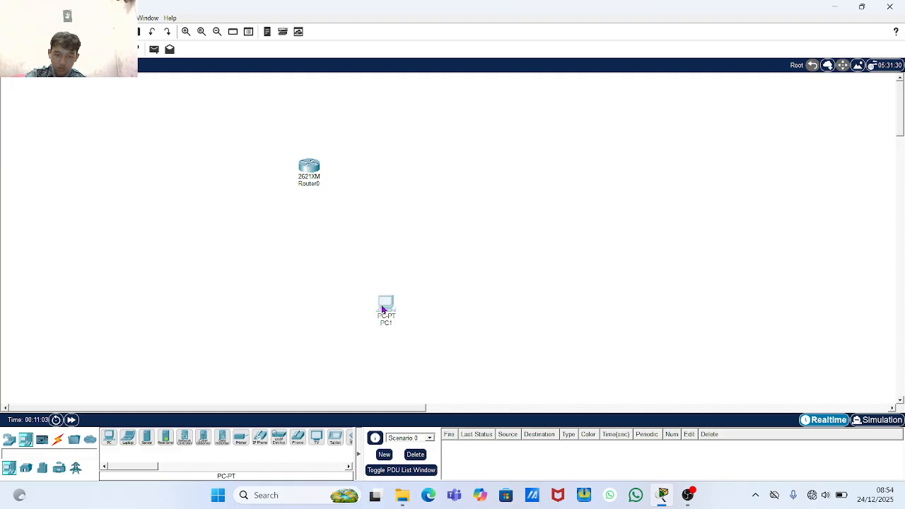
left_click(383, 309)
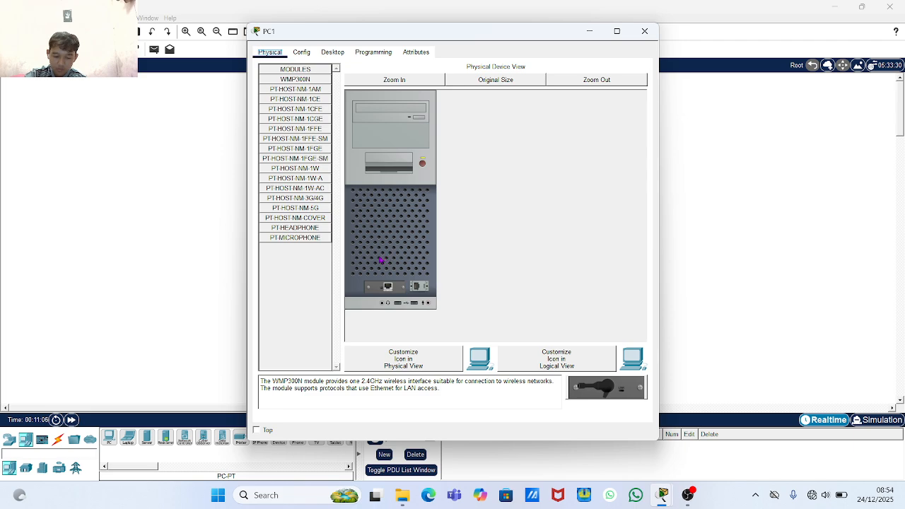
left_click(646, 31)
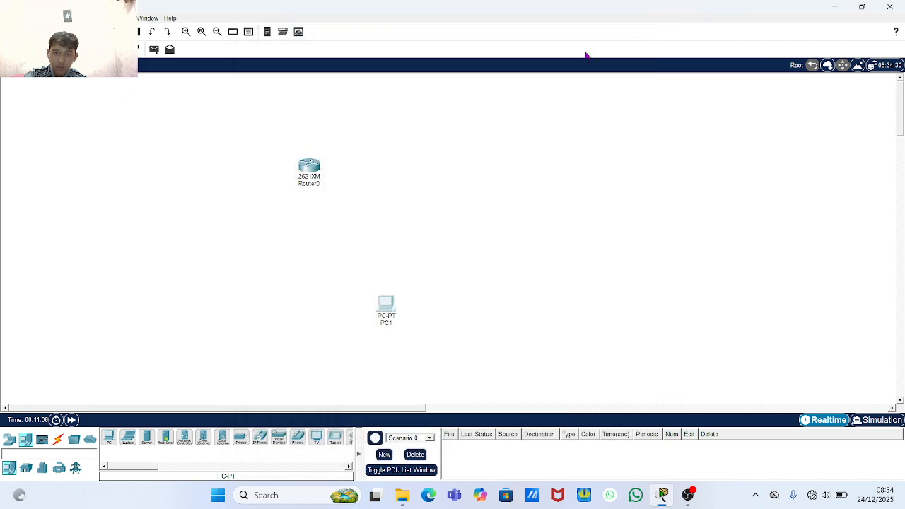
key("Delete")
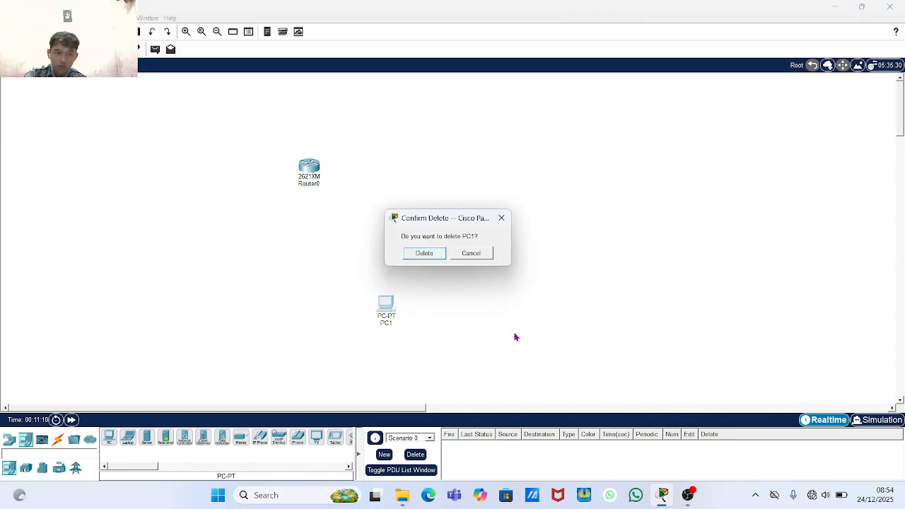
left_click(425, 253)
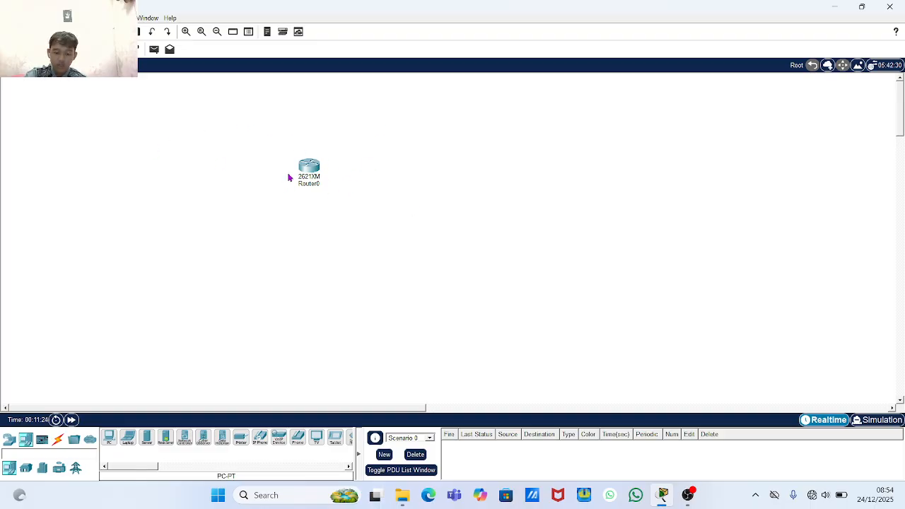
- Move Router0 further right and open its command-line console
left_click_drag(306, 167, 388, 175)
left_click(388, 174)
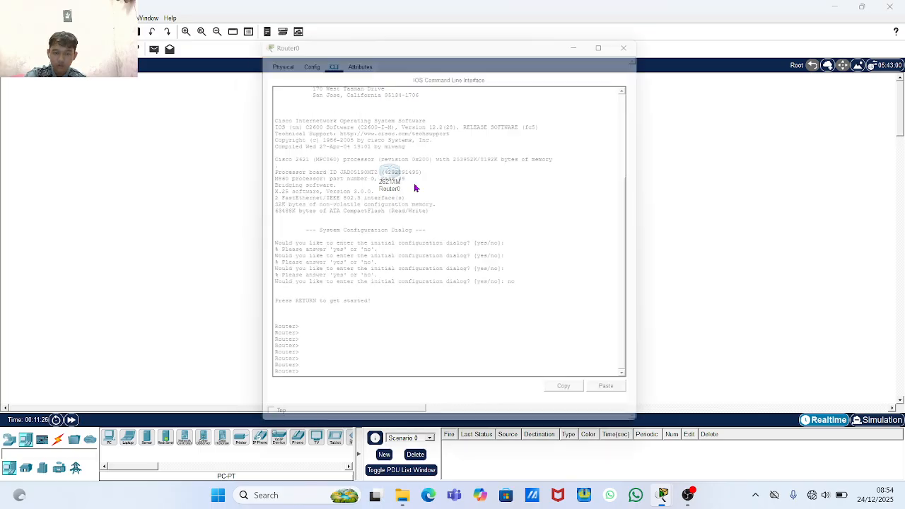
left_click(644, 28)
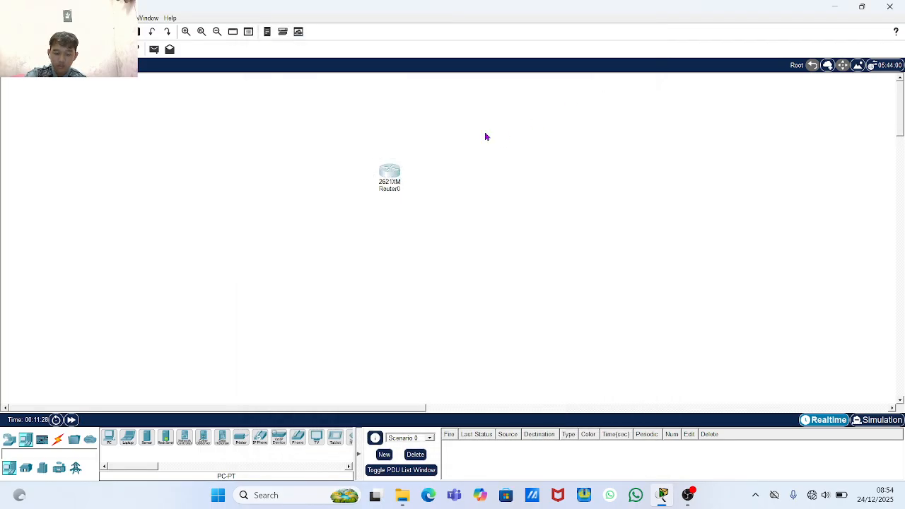
left_click(390, 175)
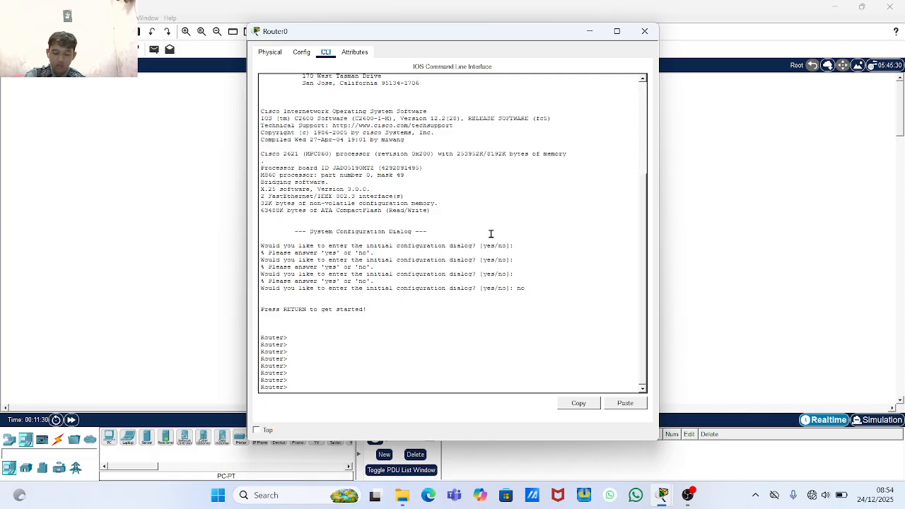
key("Return")
key("Return")
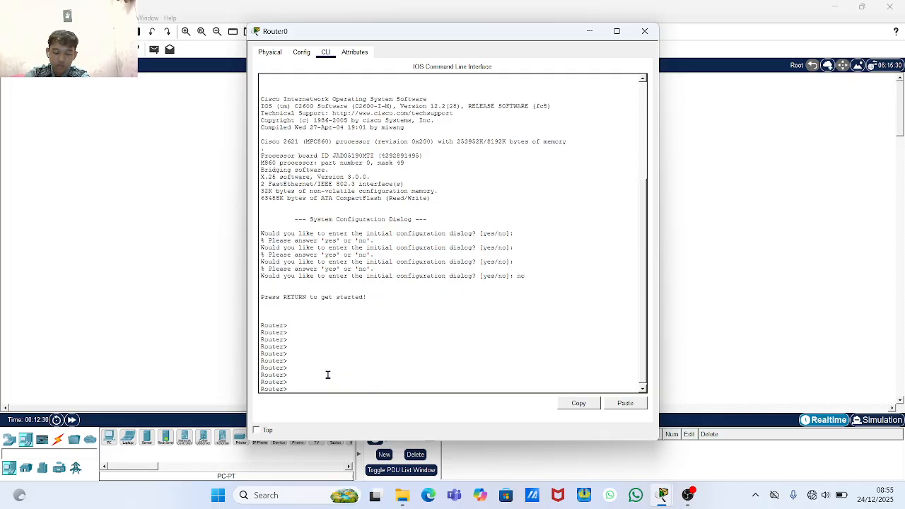
- Enter privileged mode on Router0 with enable, then log out with exit
type("a")
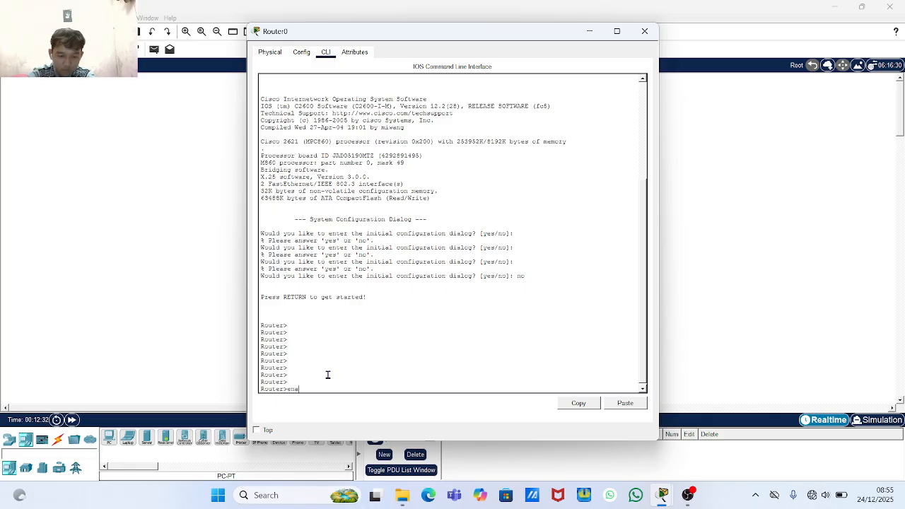
type("ble")
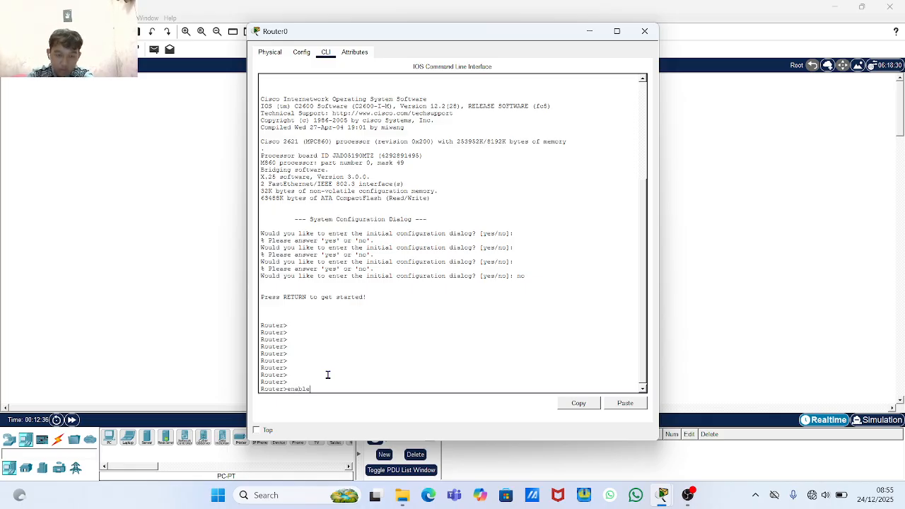
key("Return")
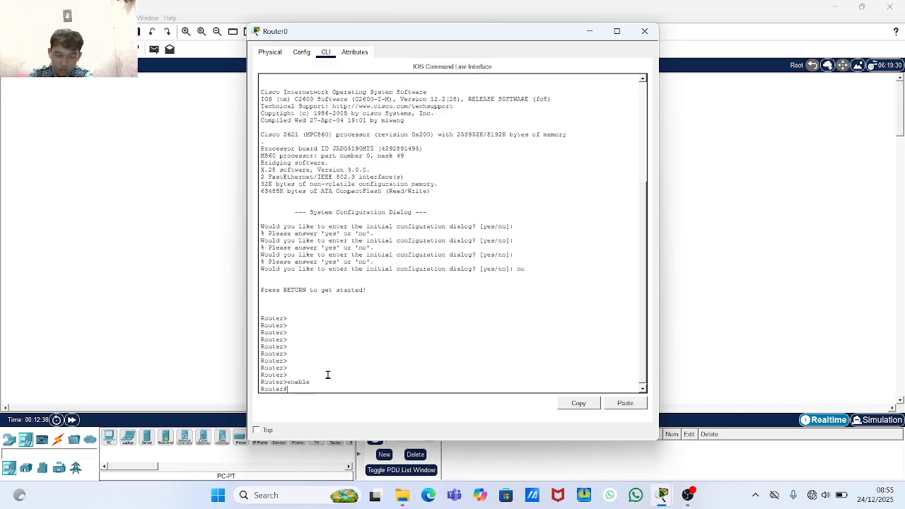
key("Return")
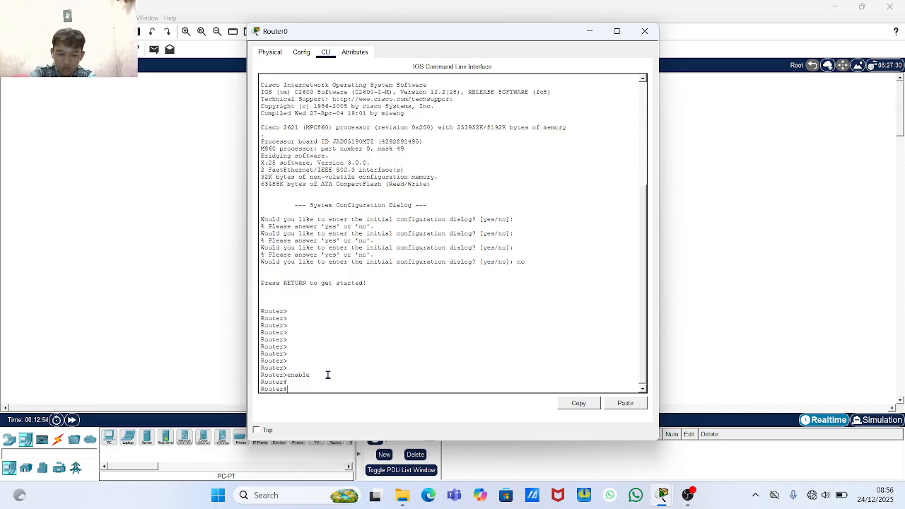
type("x")
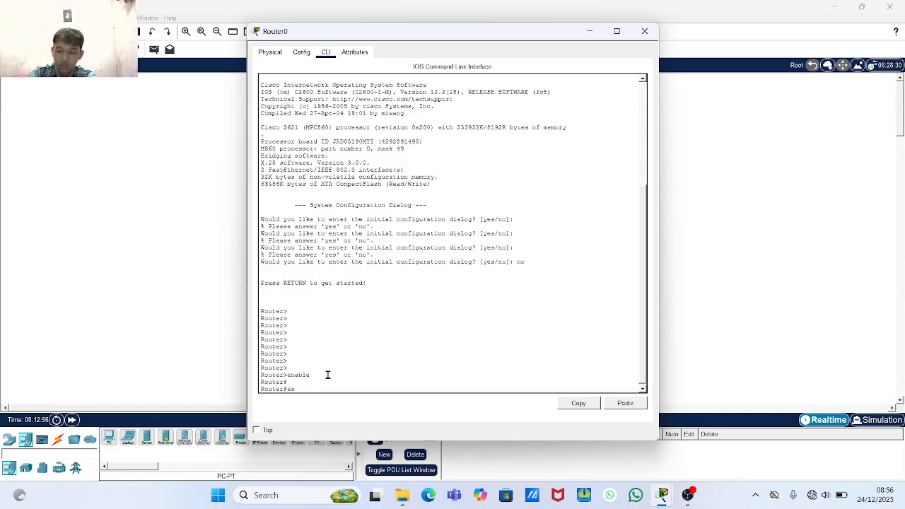
key("Return")
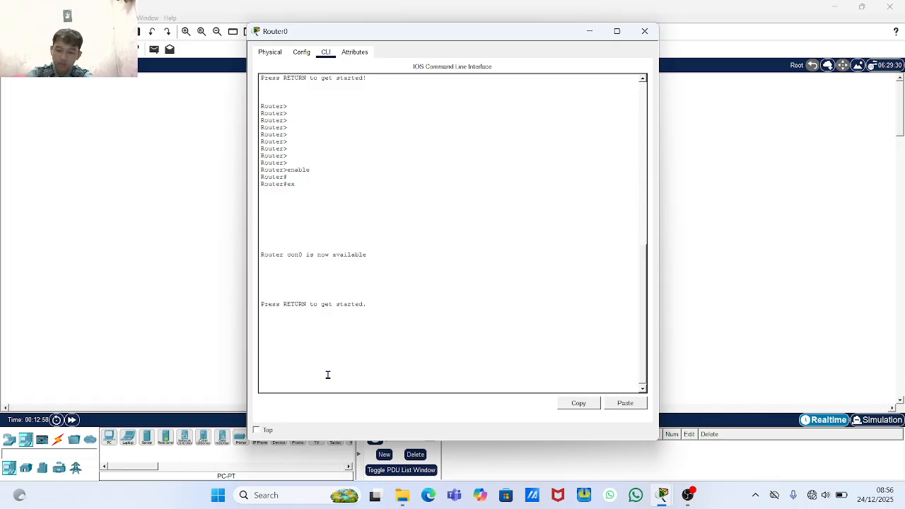
- Re-enter privileged mode, run config terminal, then exit back to Router#
key("Return")
key("Return")
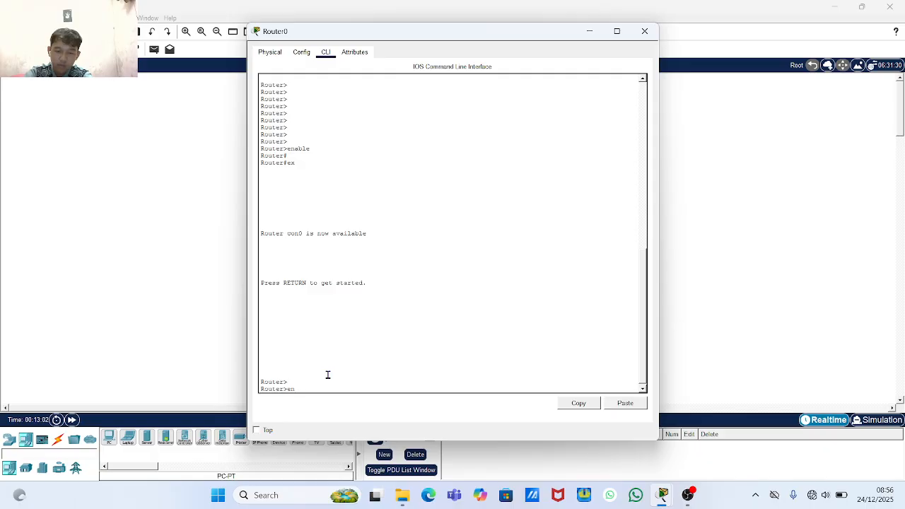
key("Return")
key("Return")
key("Return")
key("Return")
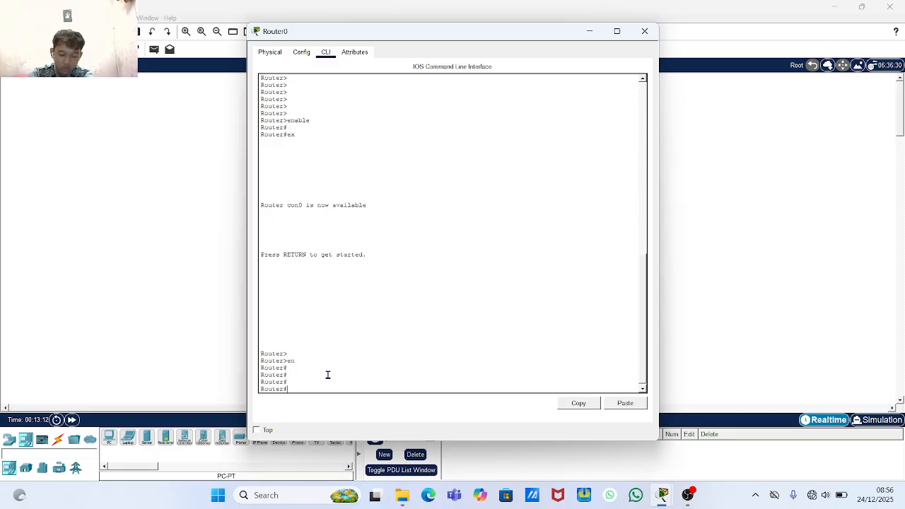
type("s")
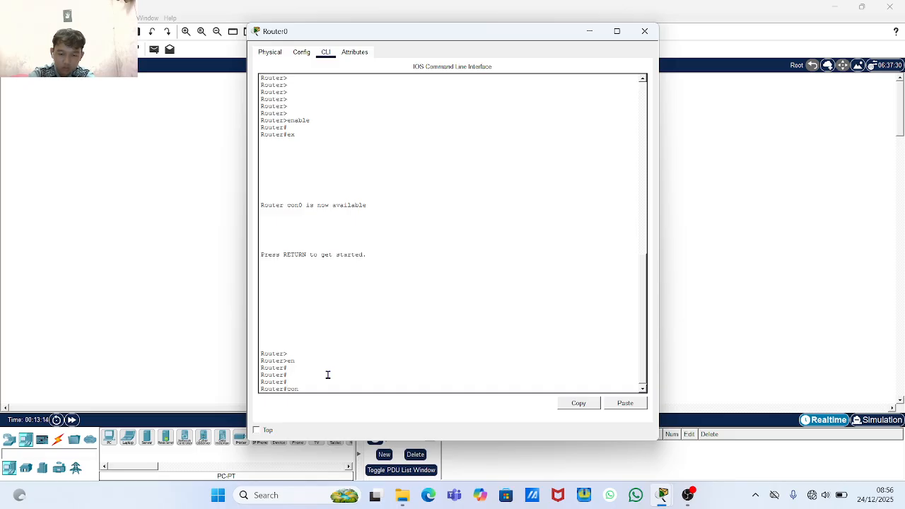
type("onfig")
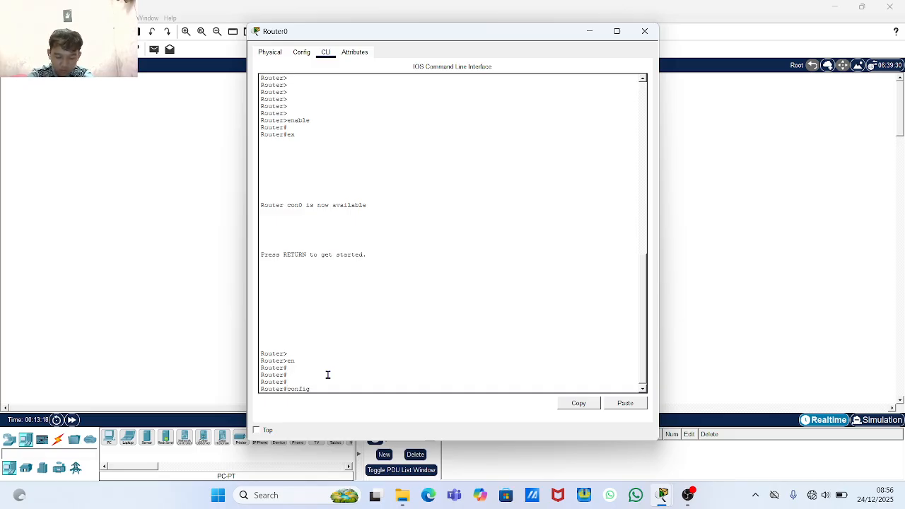
type(" ter")
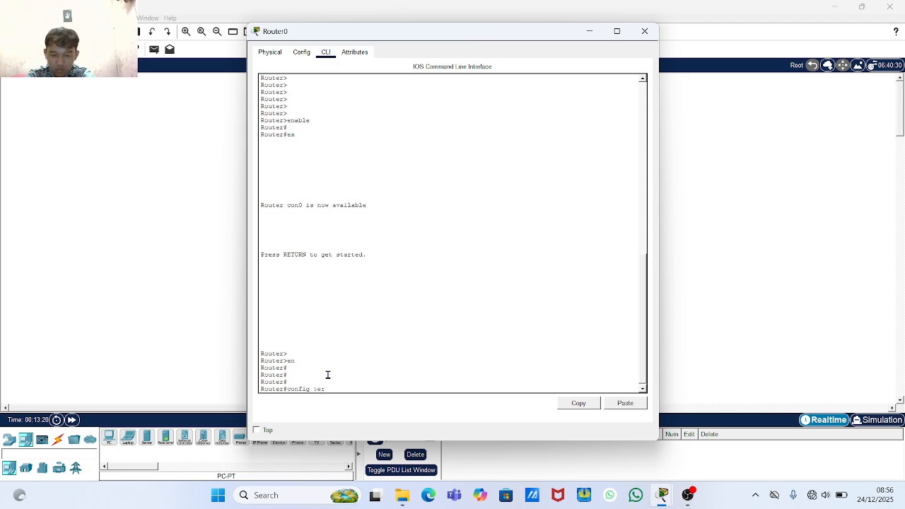
type("minal")
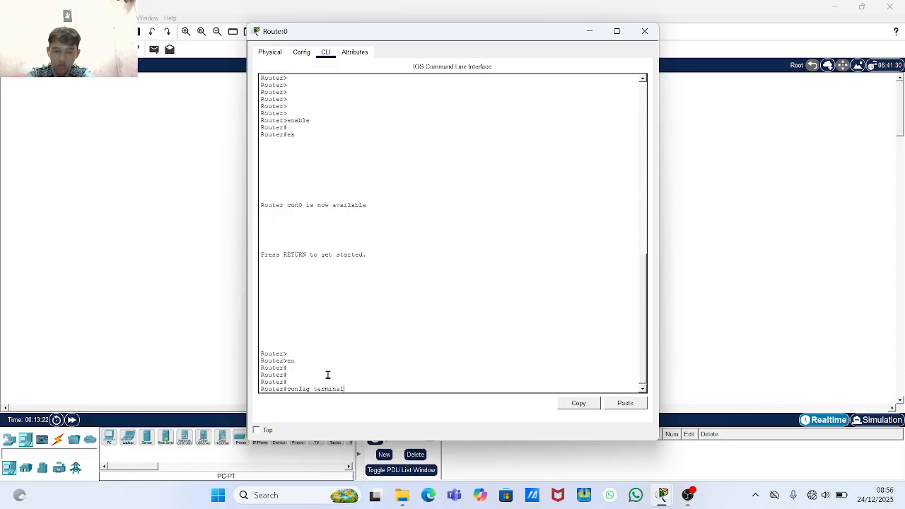
key("Return")
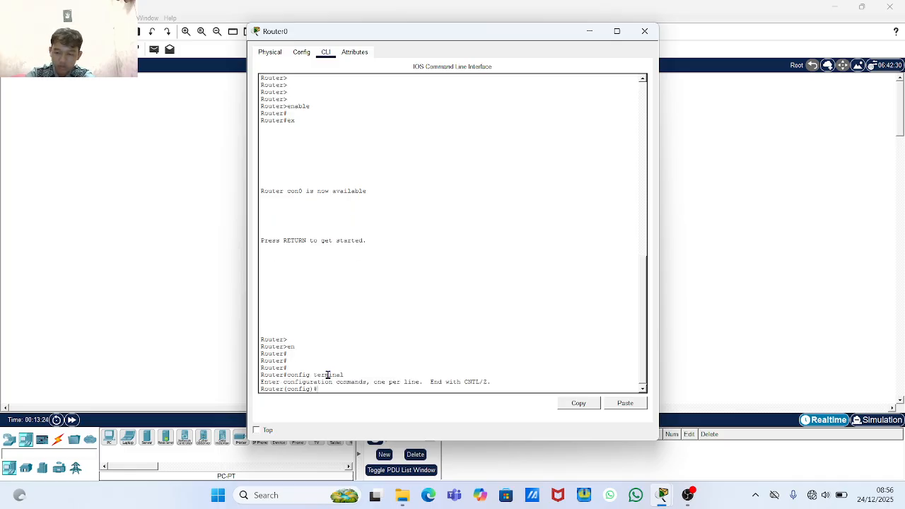
key("Return")
key("Return")
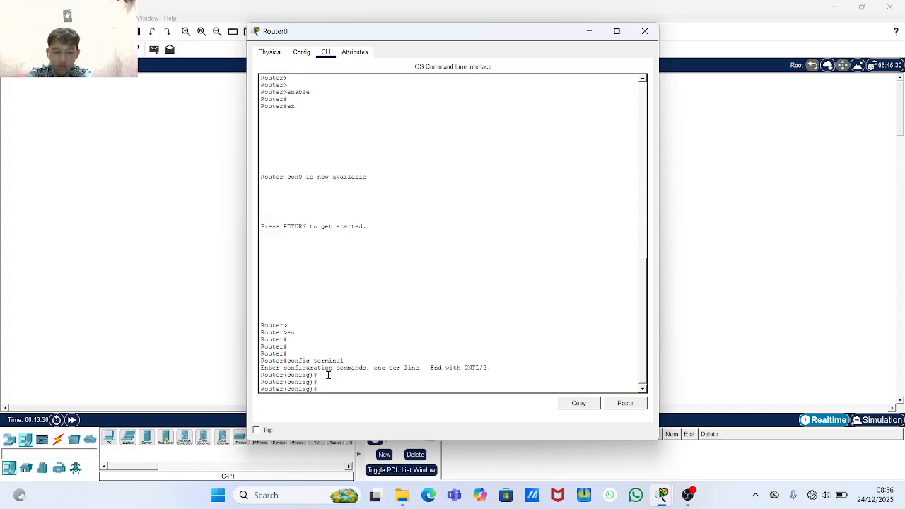
type("ex")
key("Return")
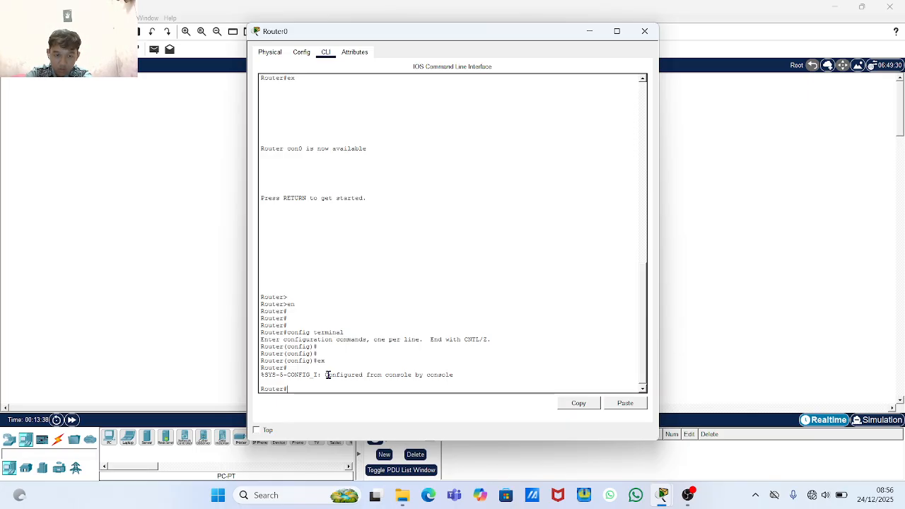
- Enter global configuration mode on Router0 with conf t
key("Return")
key("Return")
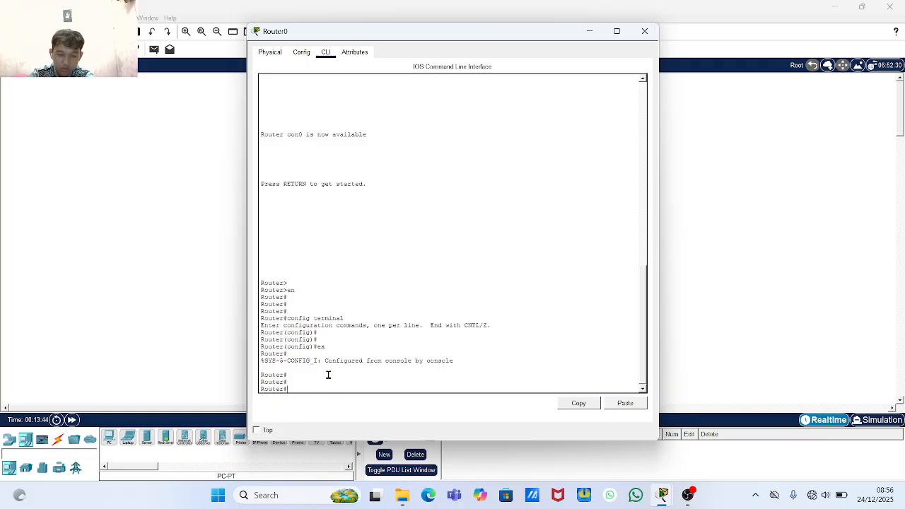
type("conf")
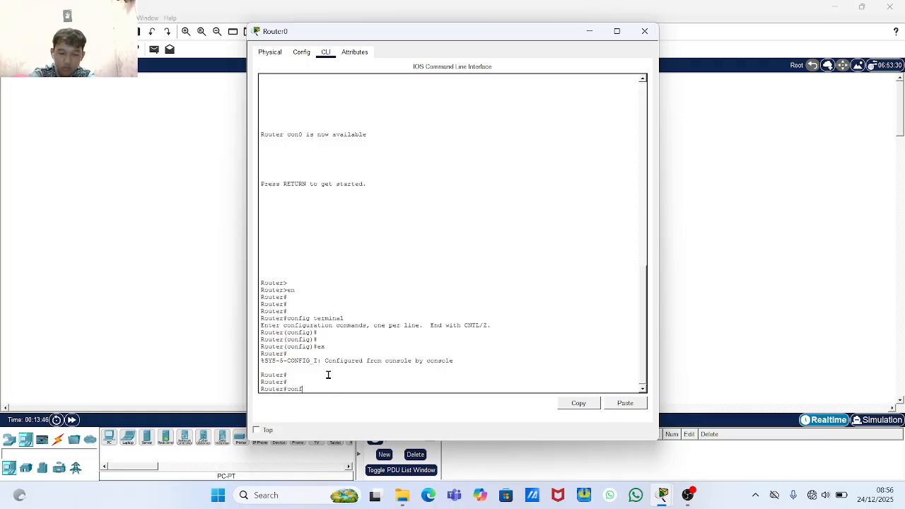
type(" t")
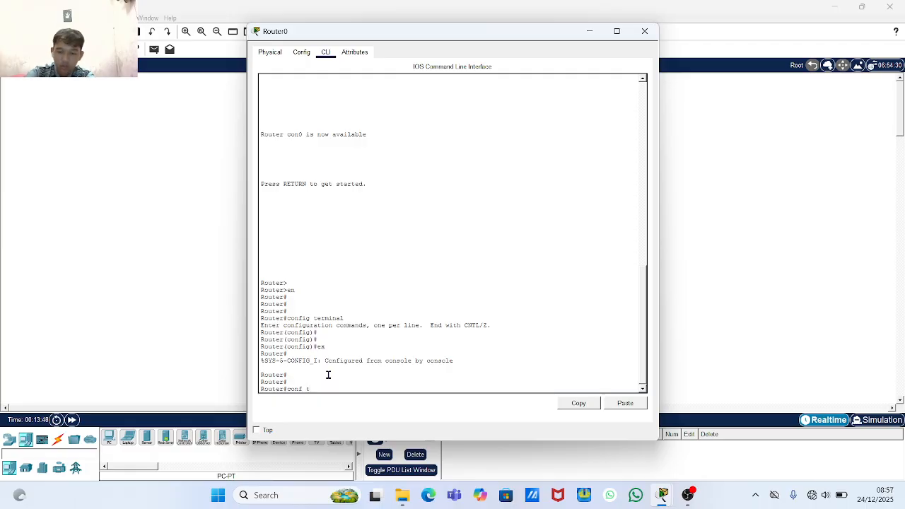
key("Return")
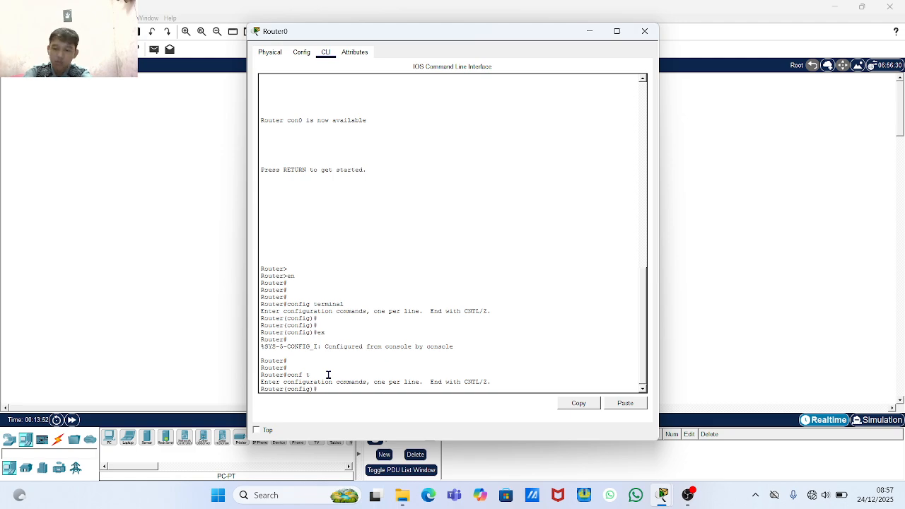
key("Return")
key("Return")
key("Return")
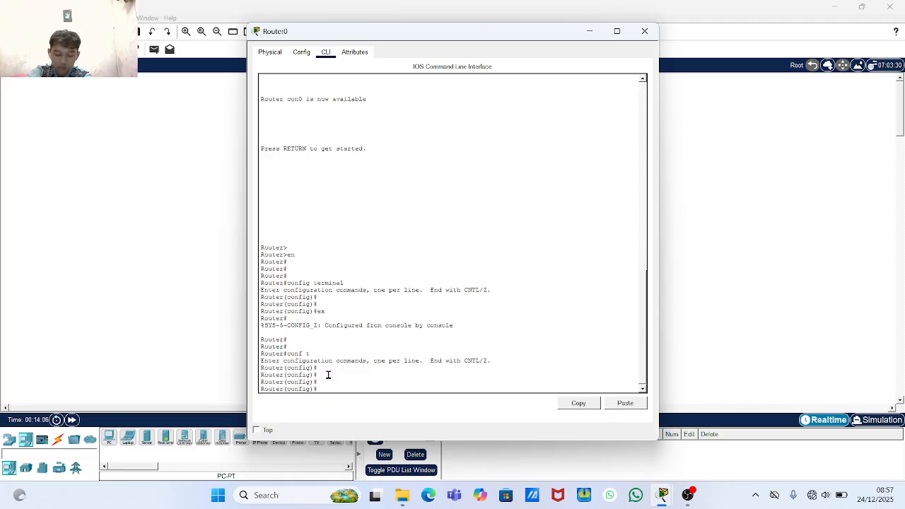
- Submit the misspelled rename command 'hosnam', which IOS rejects as invalid input
type("os")
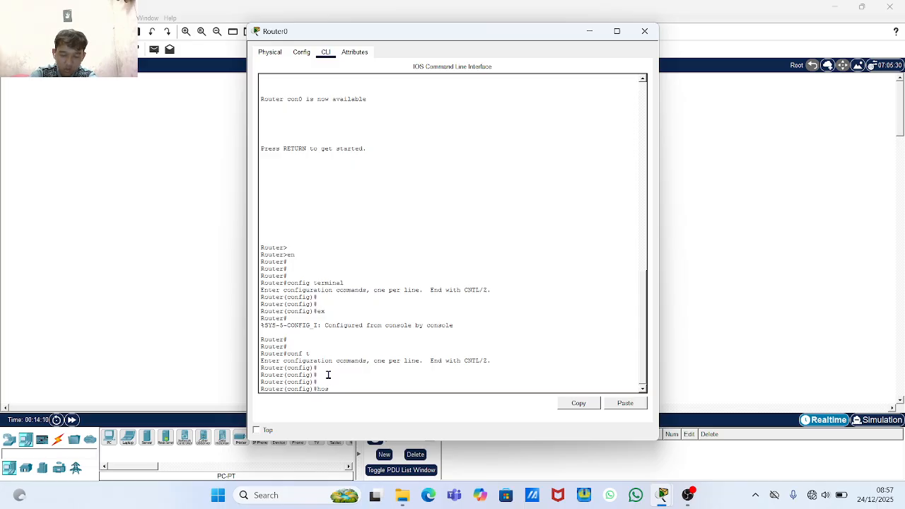
type("name")
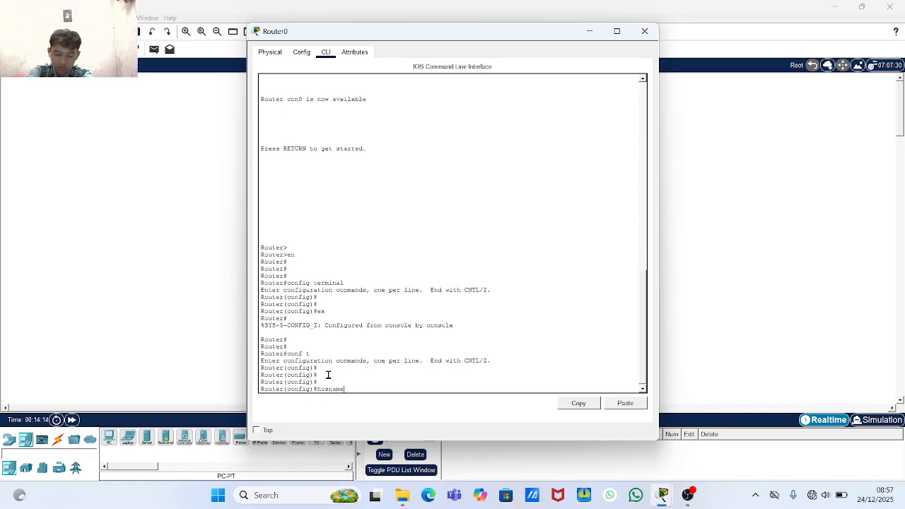
key("BackSpace")
key("BackSpace")
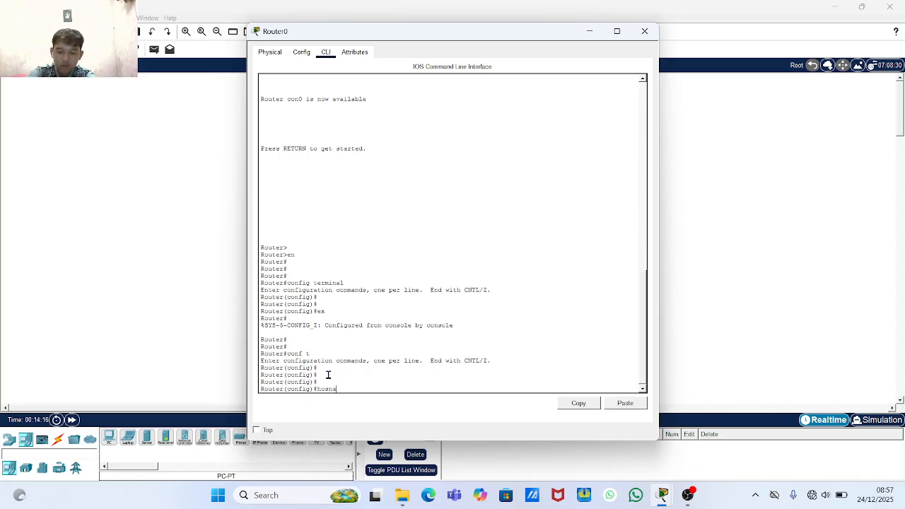
type("m")
key("Return")
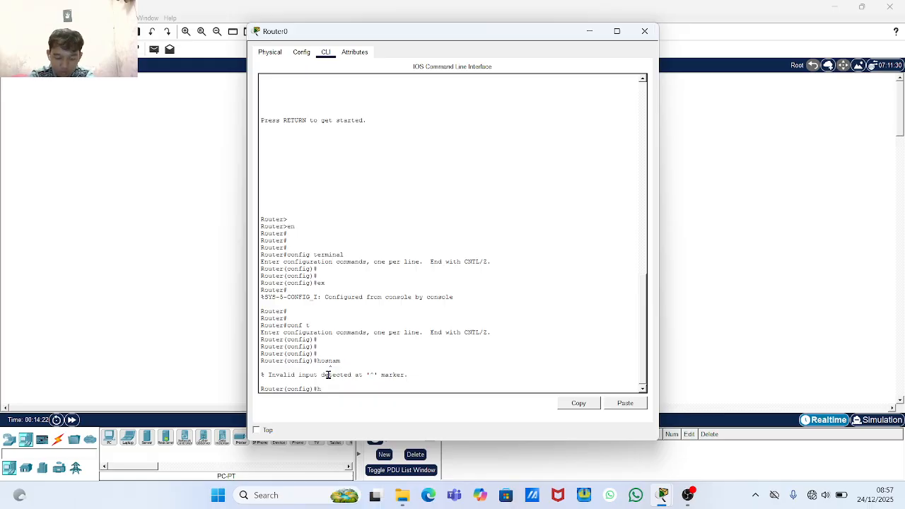
- Resubmit the misspelled 'hosnam' command several times, each rejected as invalid input
type("osnam")
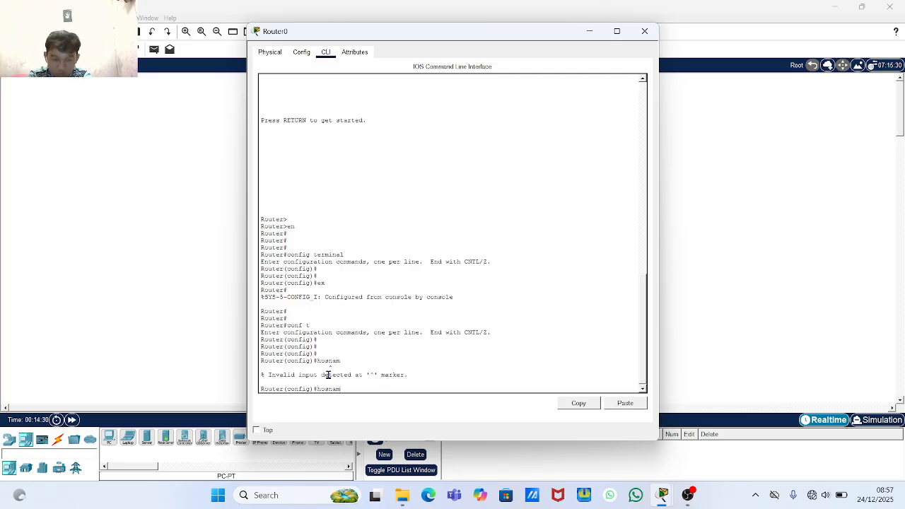
key("Return")
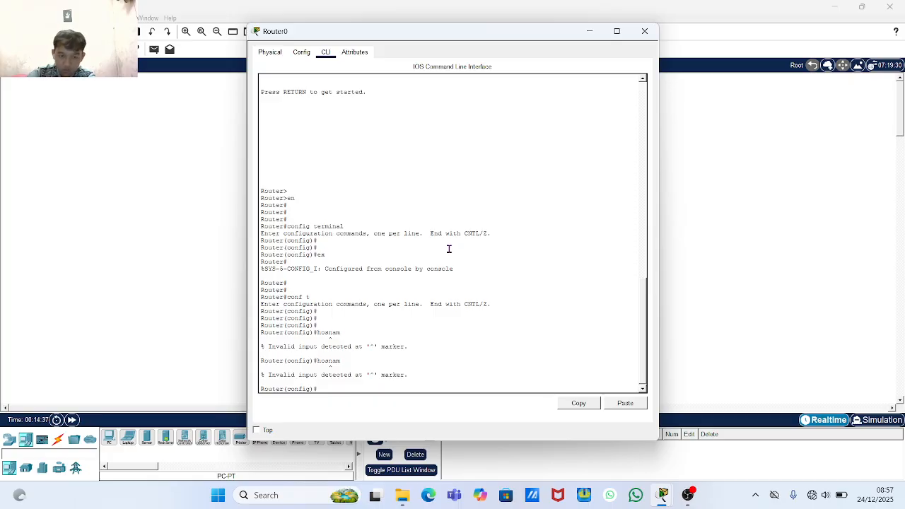
type("h")
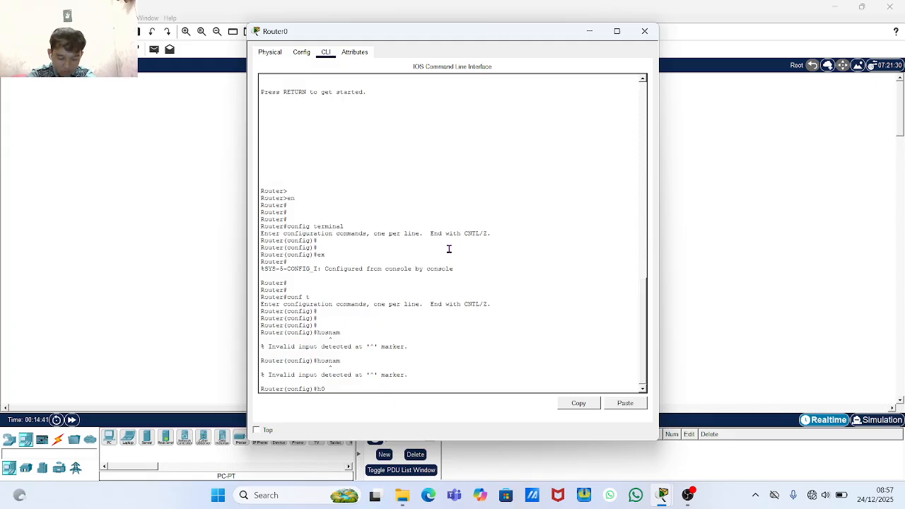
type("os")
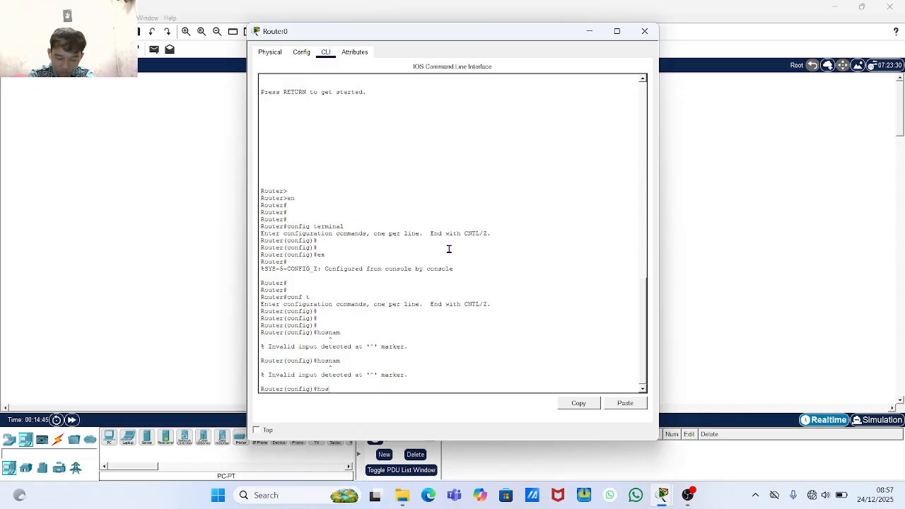
type("n")
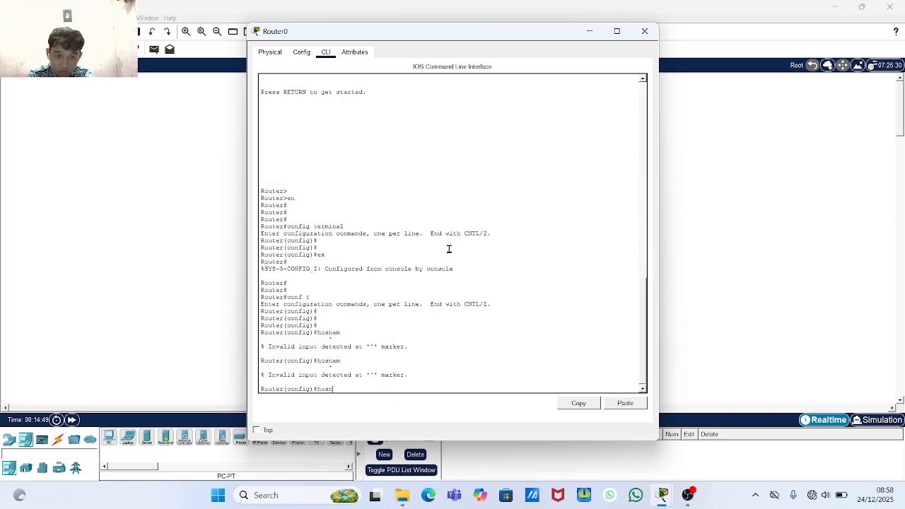
type("am")
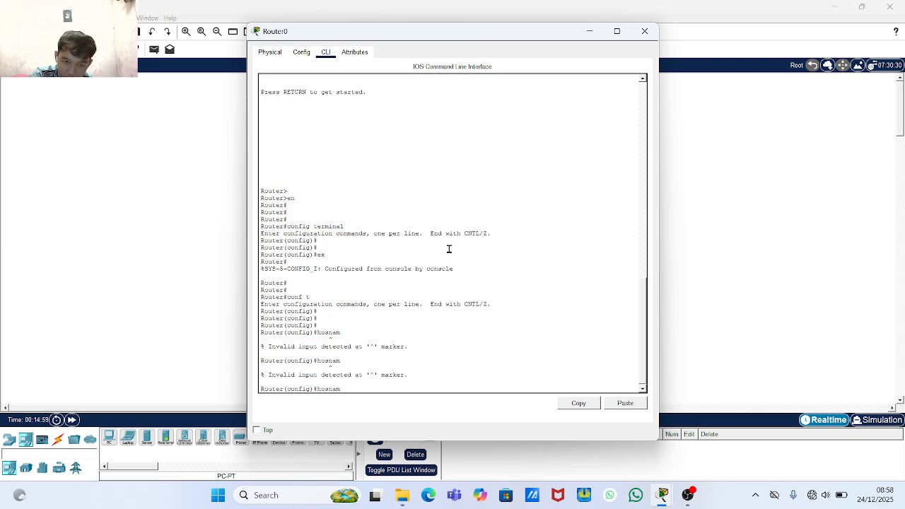
key("Return")
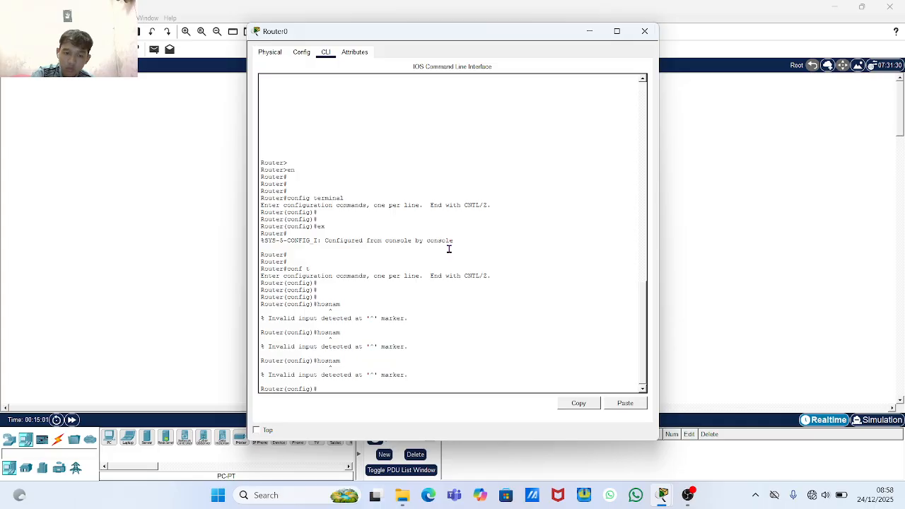
key("Return")
key("Return")
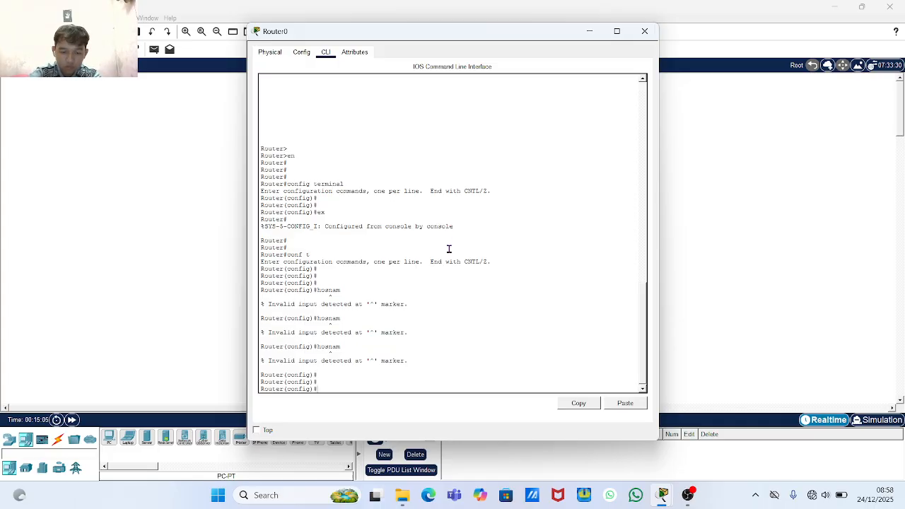
type("hosnam")
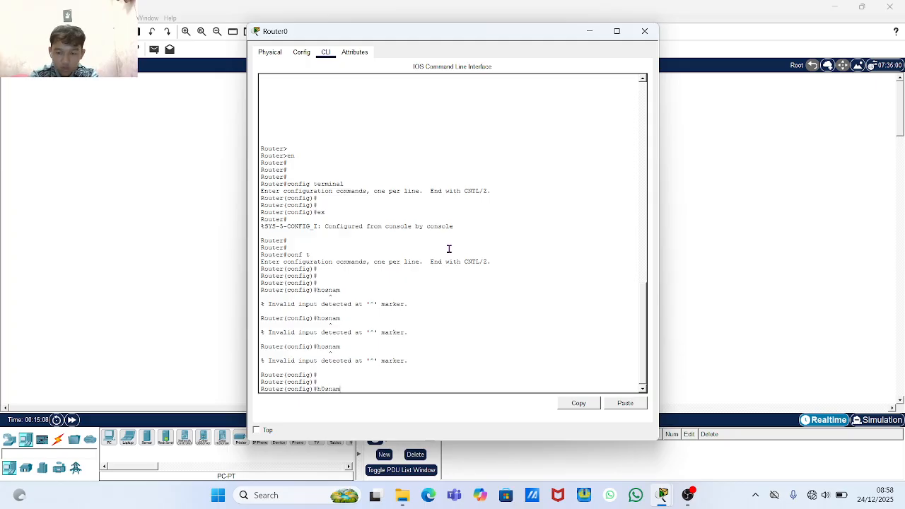
key("Return")
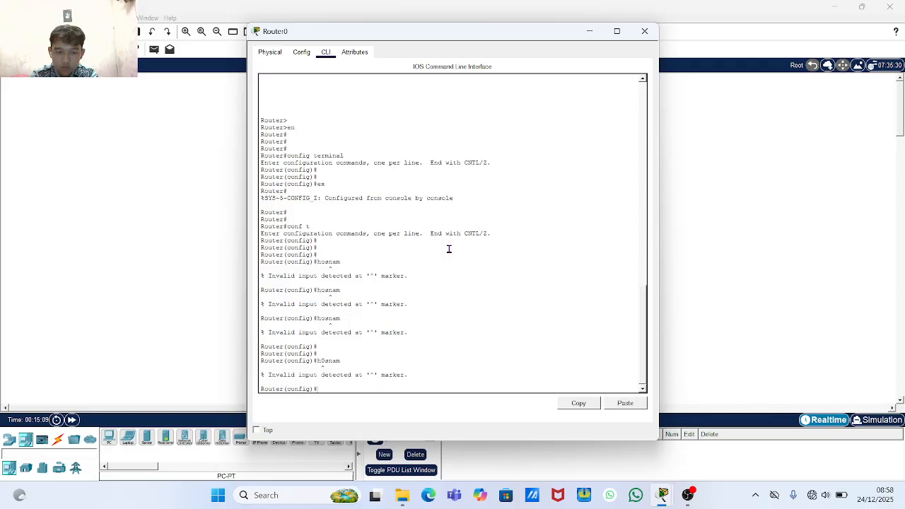
type("hosnam")
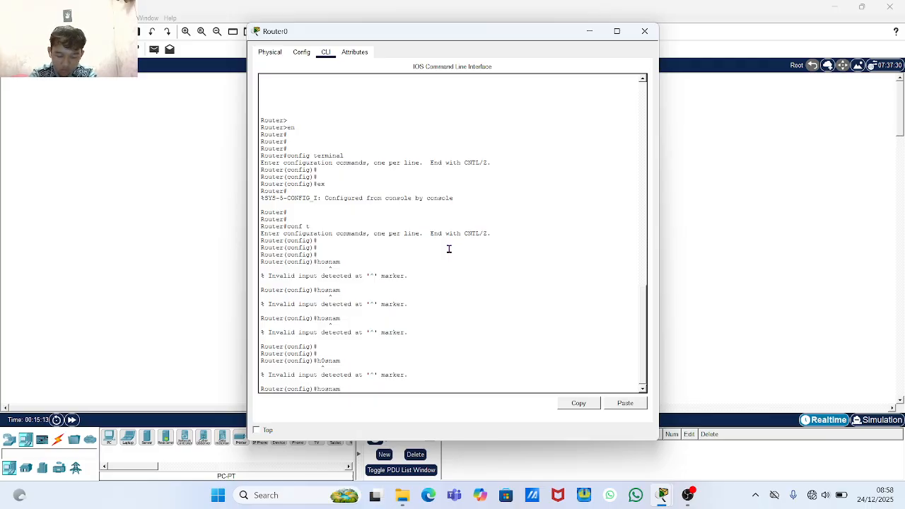
key("Return")
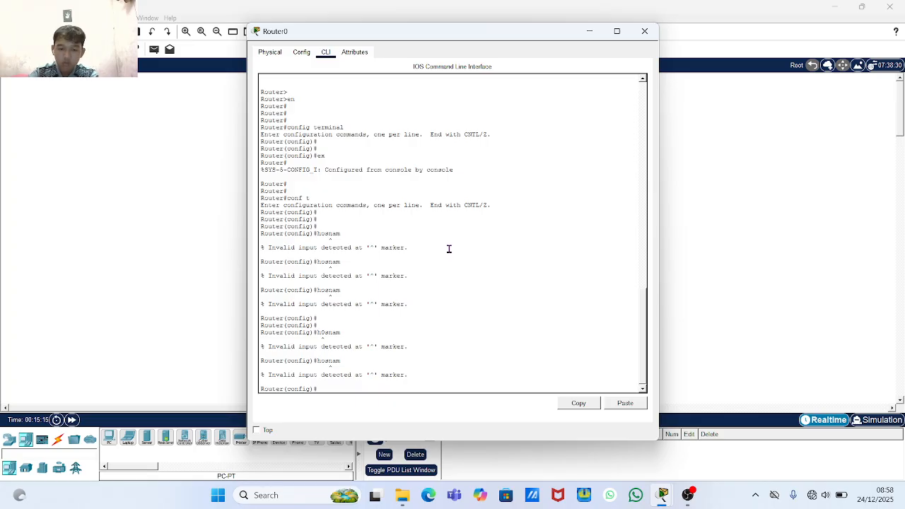
type("hos")
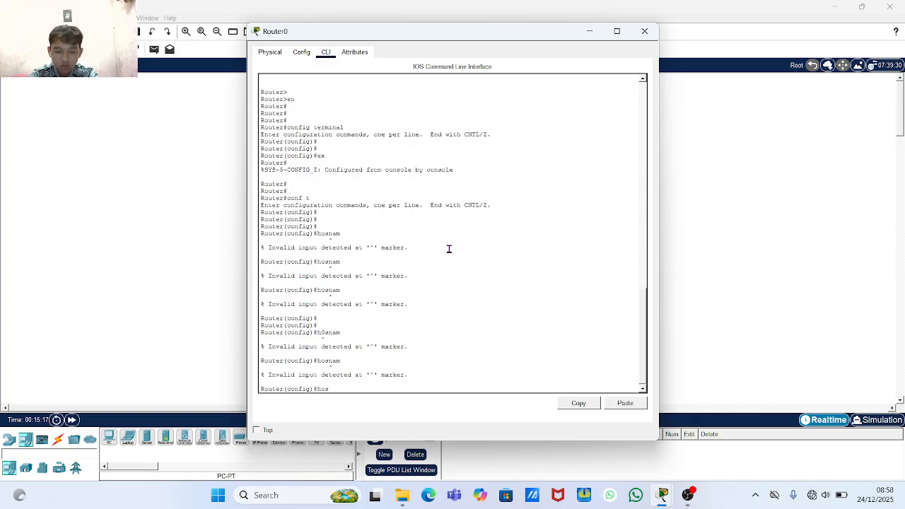
type("nam")
key("Return")
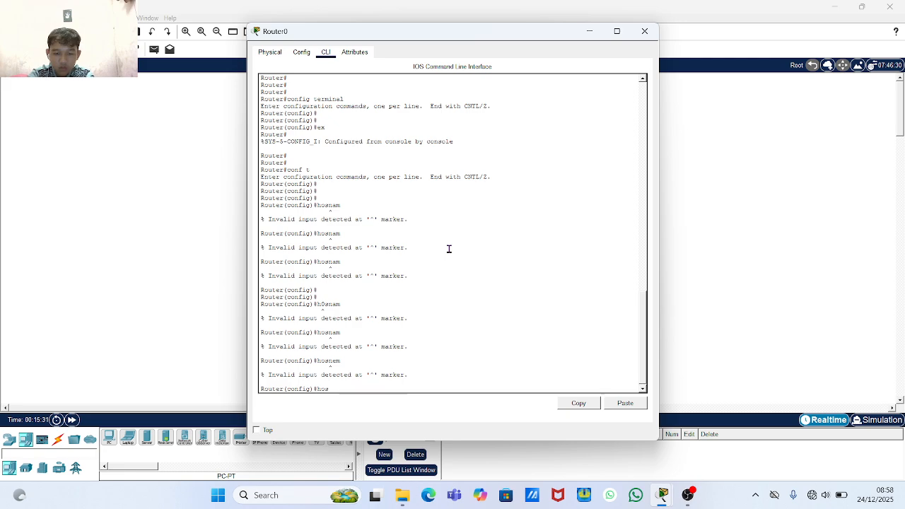
- Try the misspelled 'hosname' and 'Hosnam' commands, both rejected by IOS
type("sname")
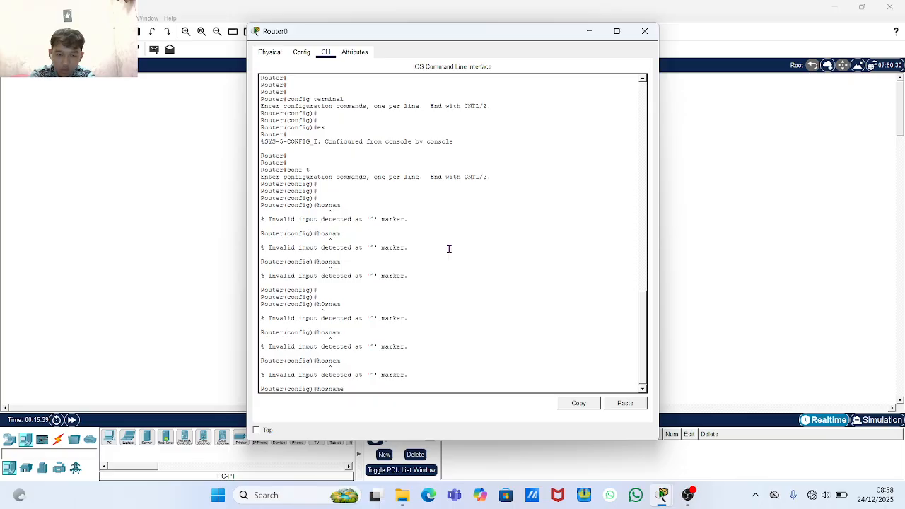
key("BackSpace")
key("BackSpace")
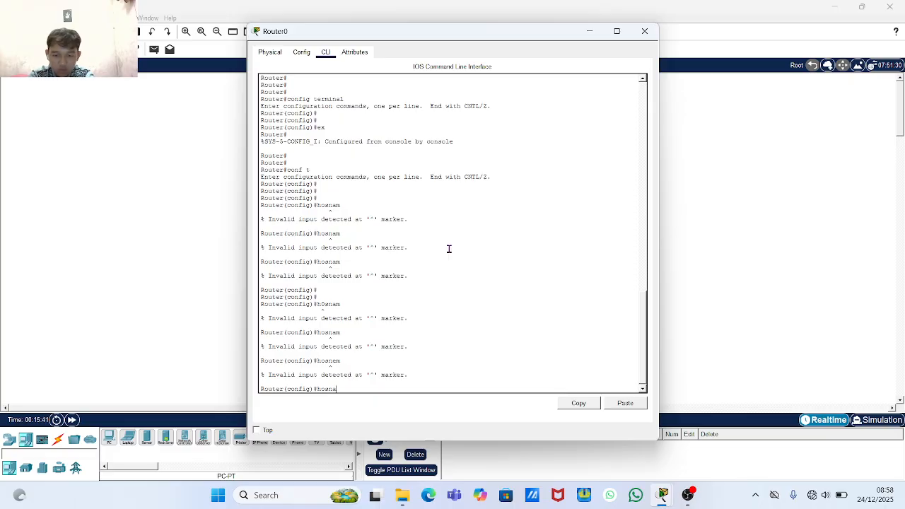
type("me")
key("Return")
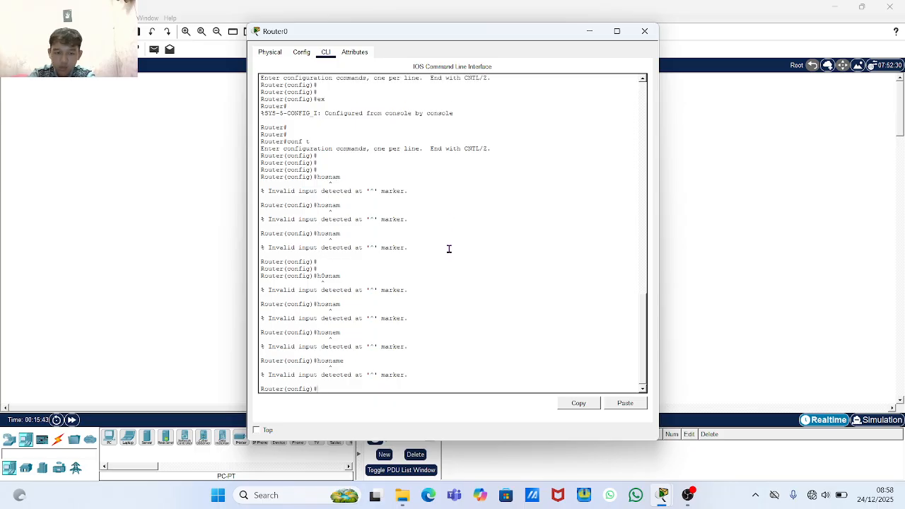
type("hos")
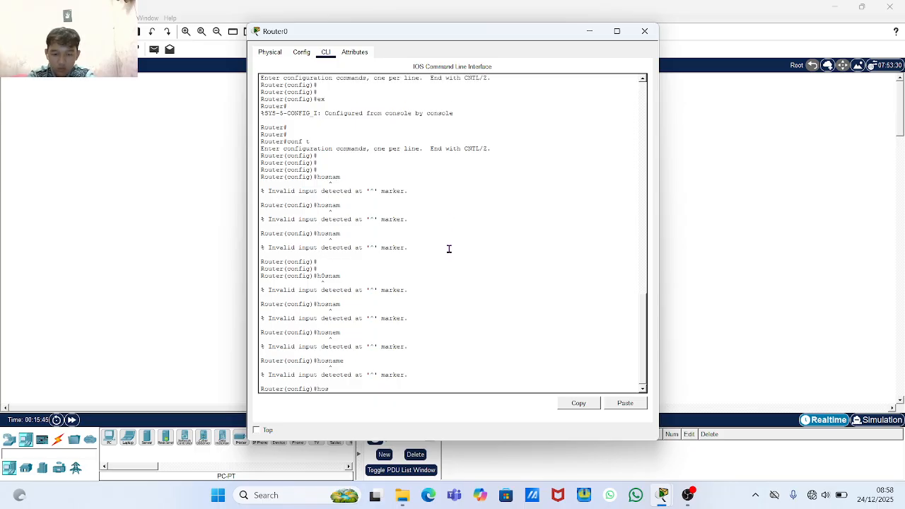
type("nam")
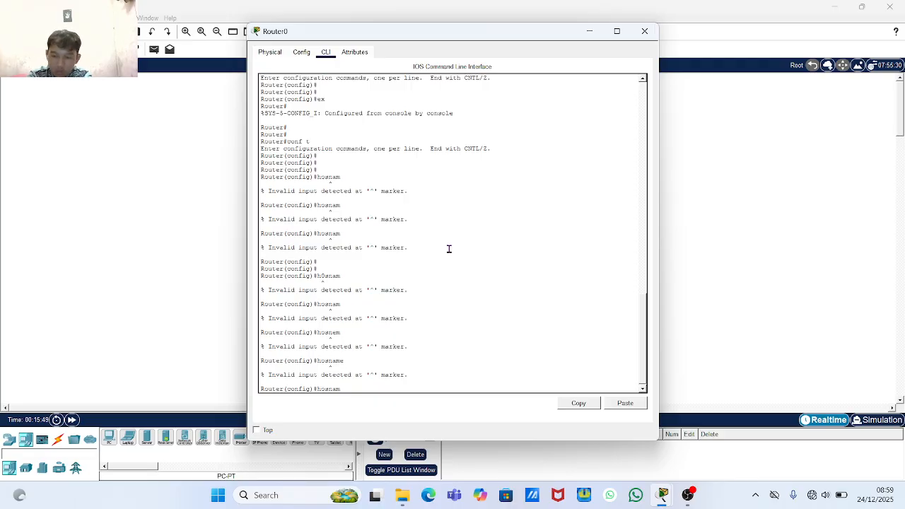
key("BackSpace")
key("BackSpace")
key("BackSpace")
key("BackSpace")
key("BackSpace")
key("BackSpace")
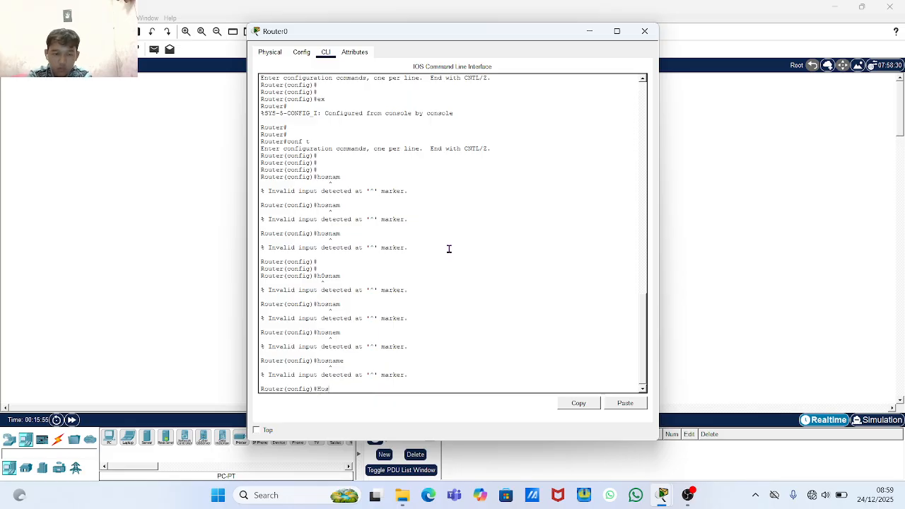
type("Hosan")
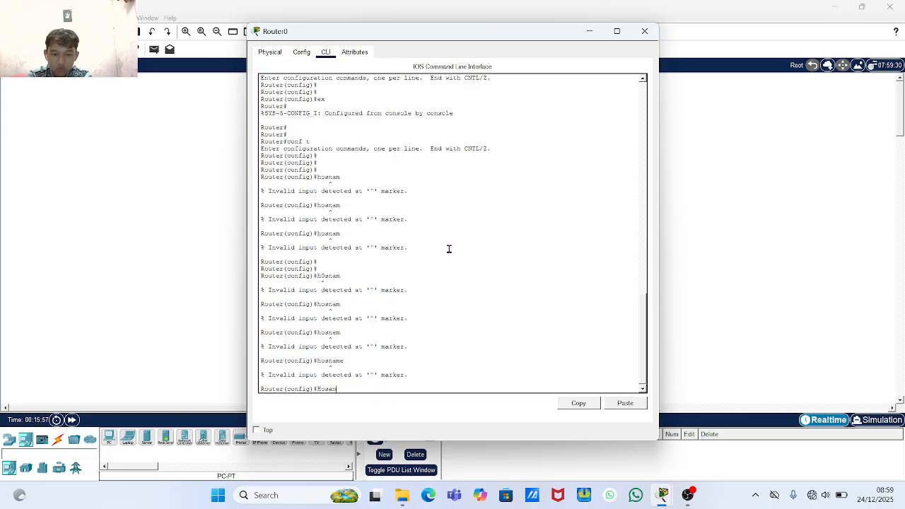
key("BackSpace")
key("Return")
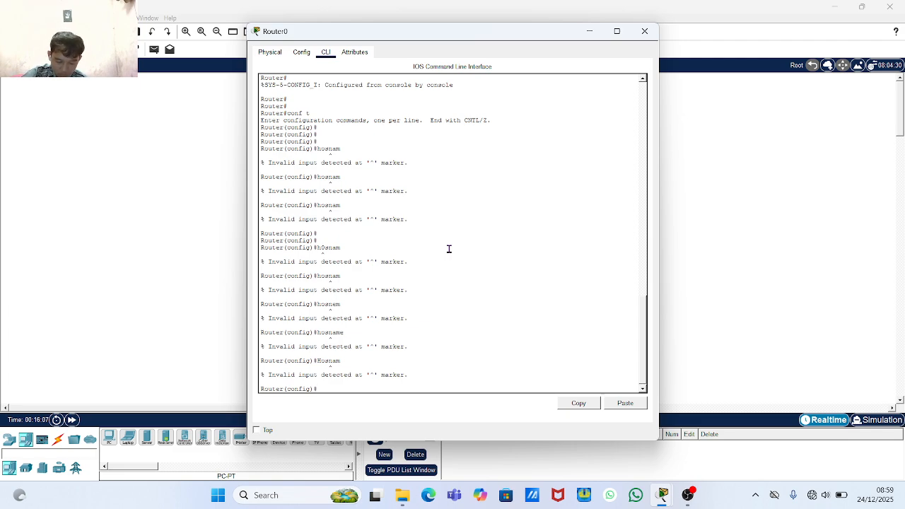
- Try renaming with 'hosname Router1' and the abbreviation 'hs', all rejected as invalid
type("h")
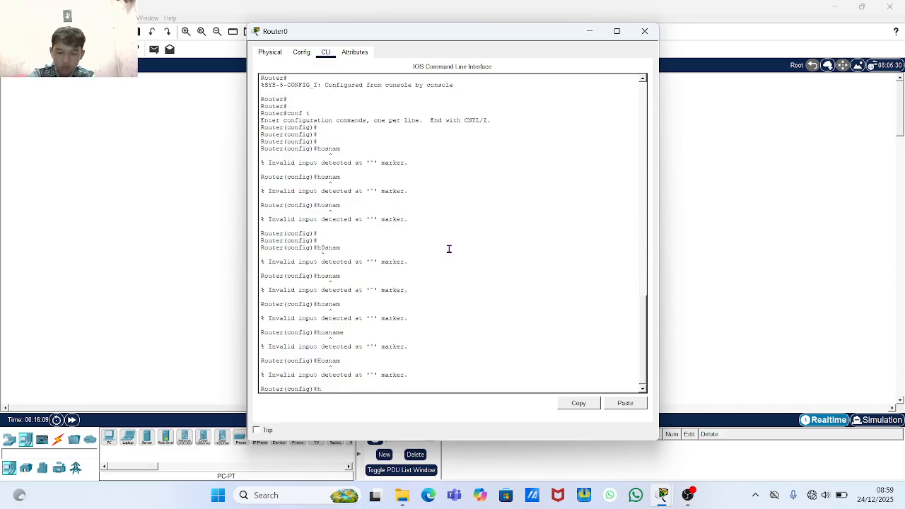
type("osname")
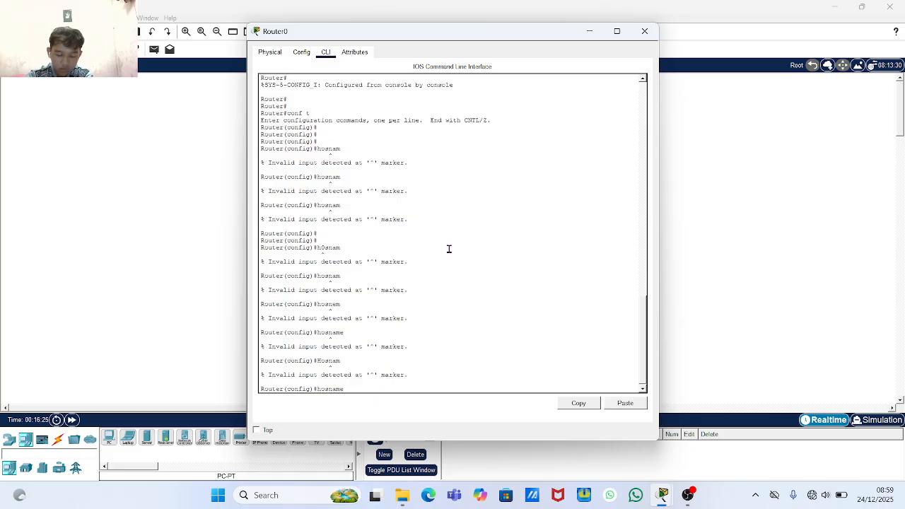
type("Rout")
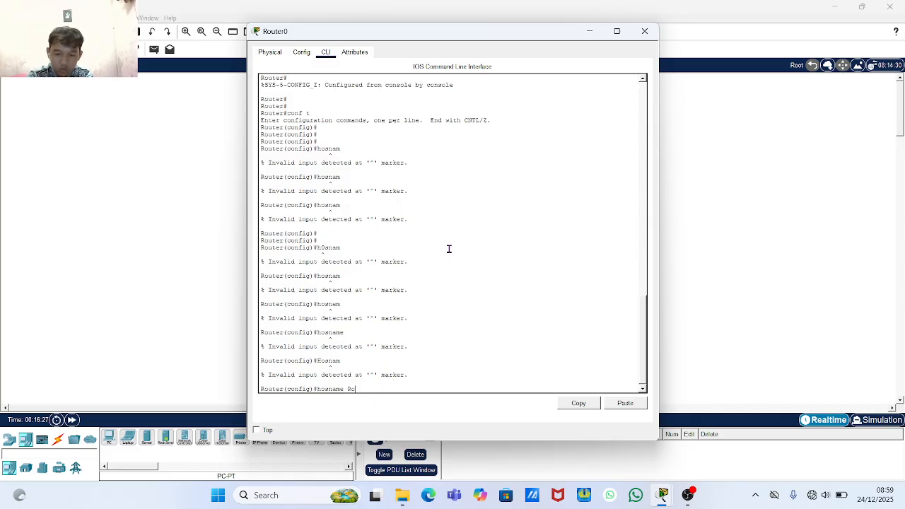
type("er")
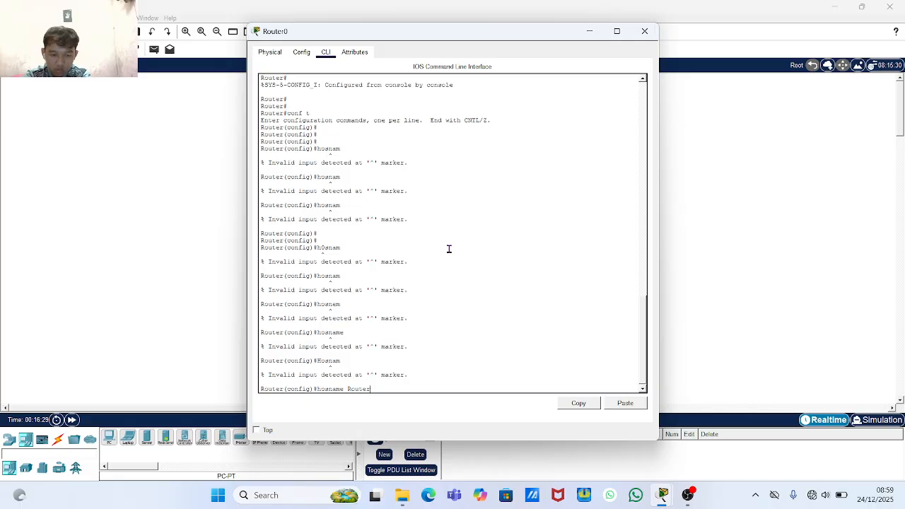
type("1")
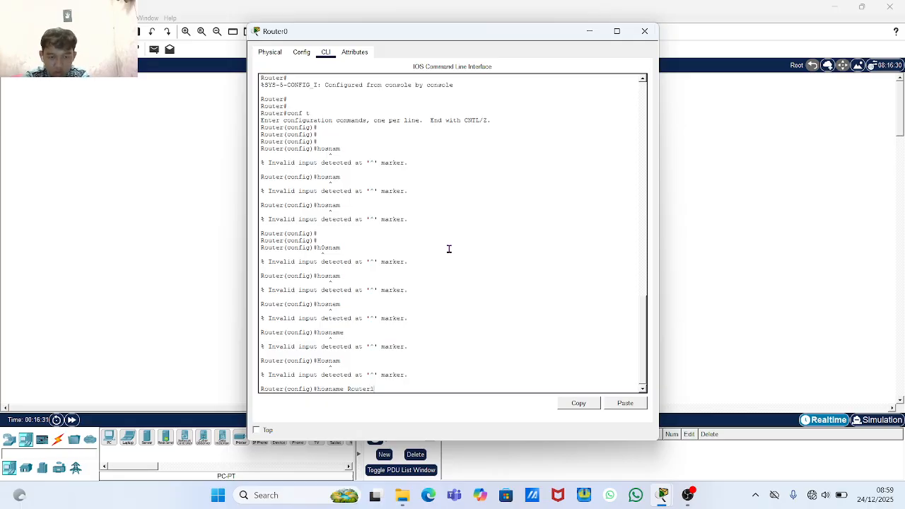
key("Return")
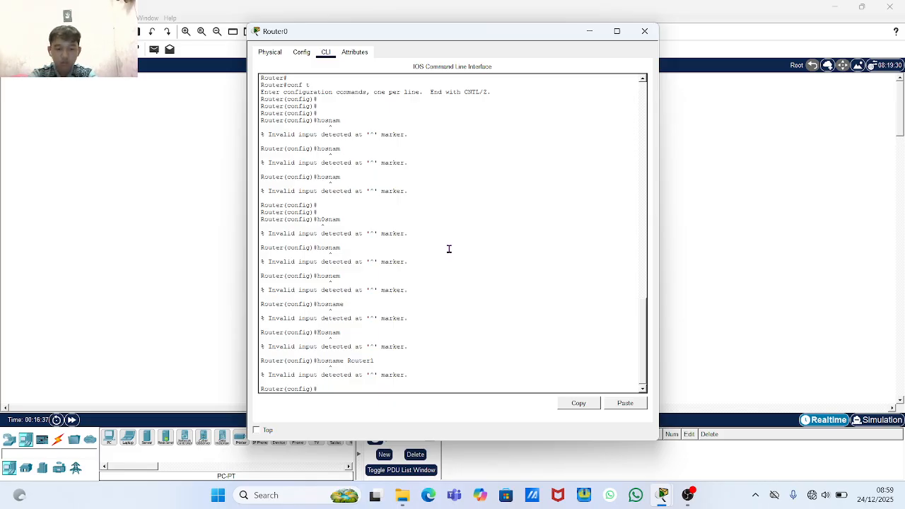
type("hs")
key("Return")
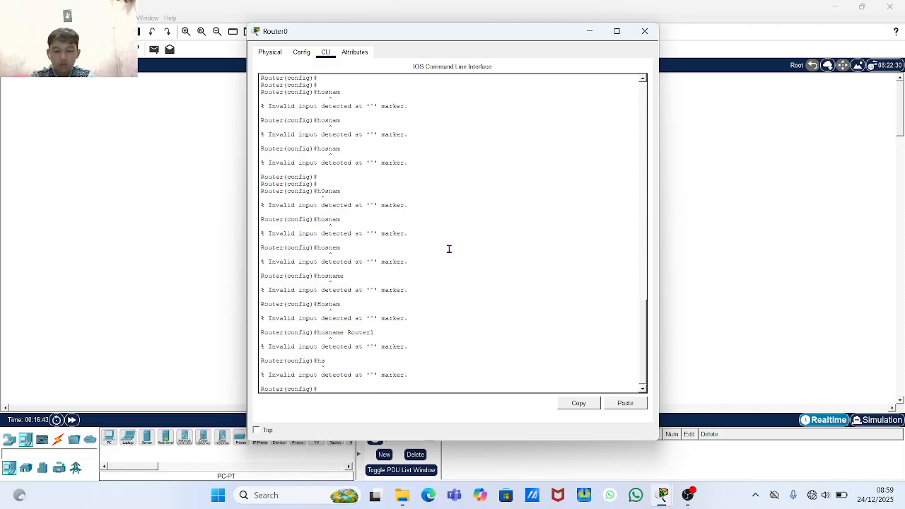
type("hs")
key("Return")
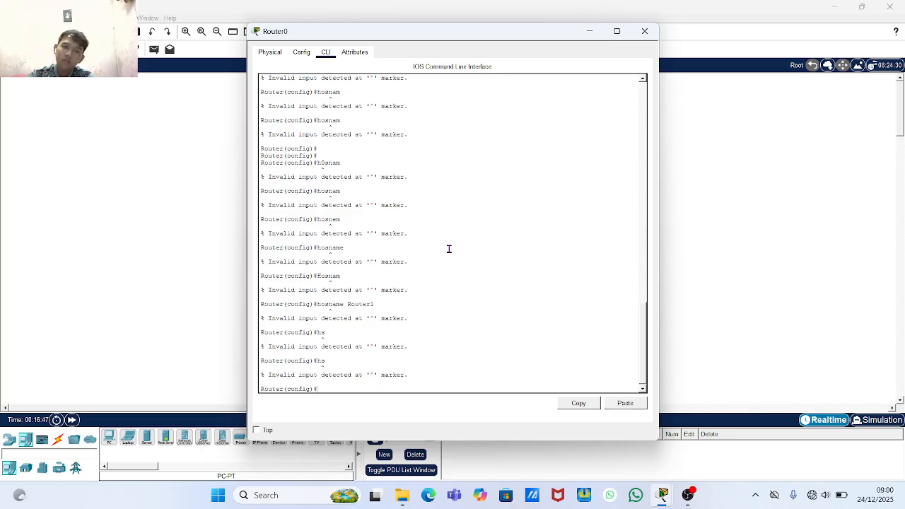
scroll(449, 249, "up", 8)
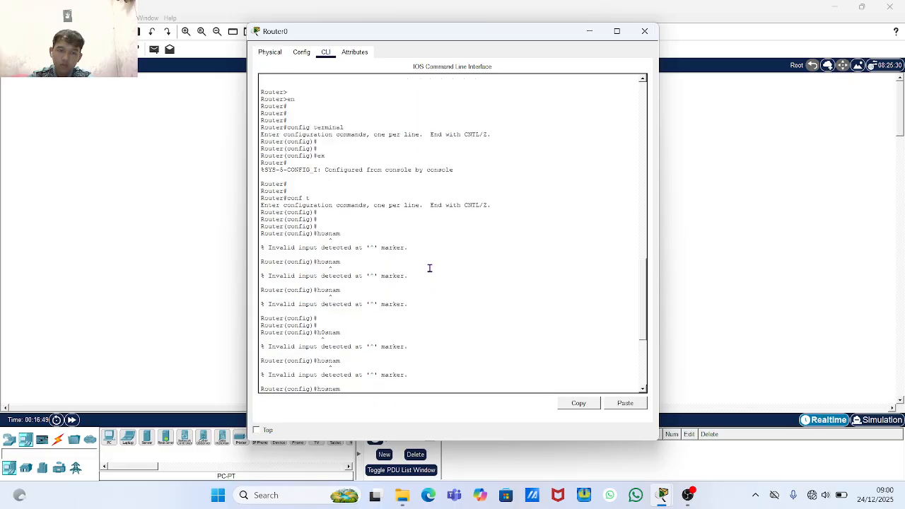
scroll(429, 268, "down", 8)
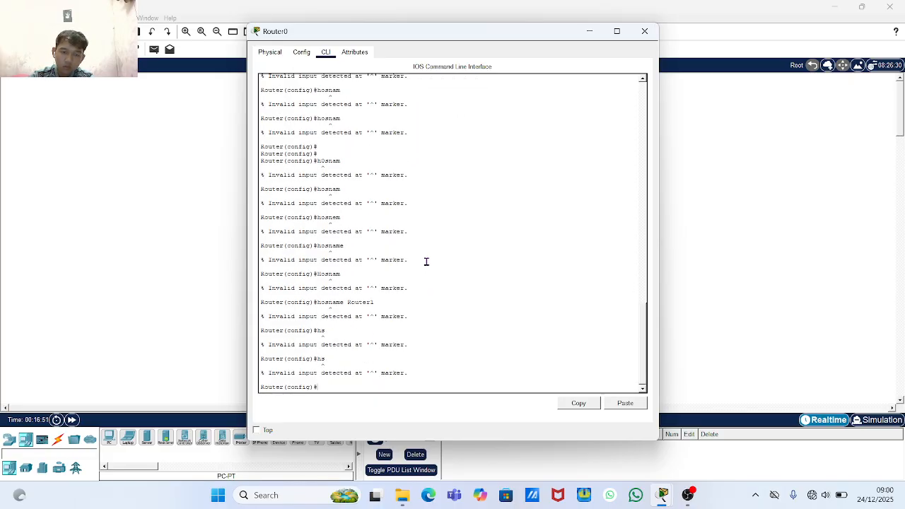
- Leave global configuration mode and re-enter it with 'conf'
type("ex")
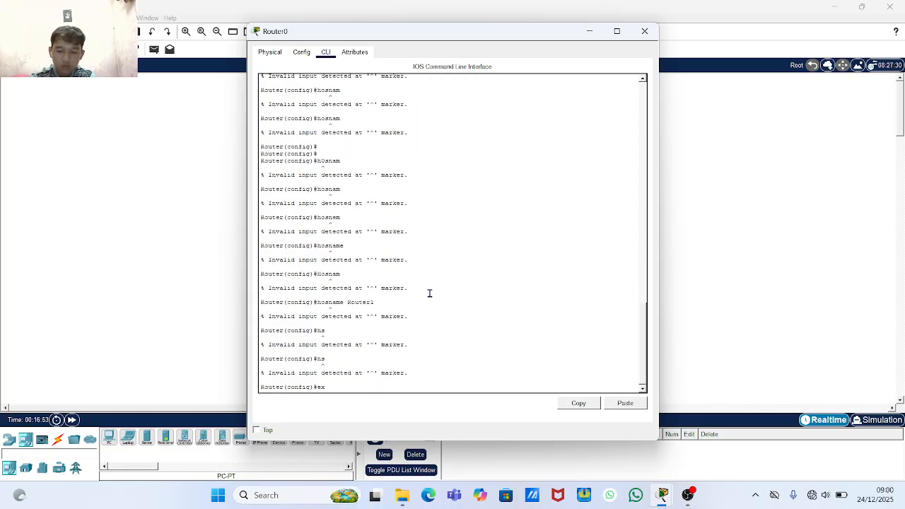
key("Return")
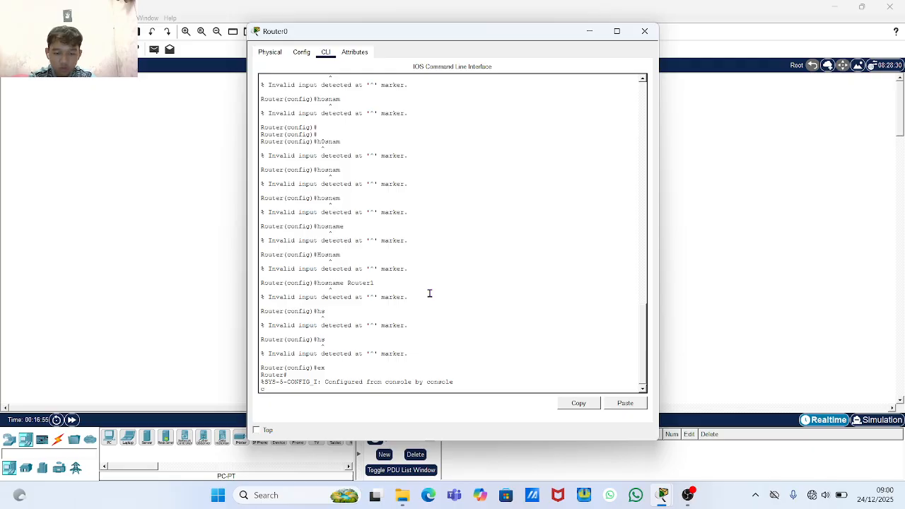
type("cont")
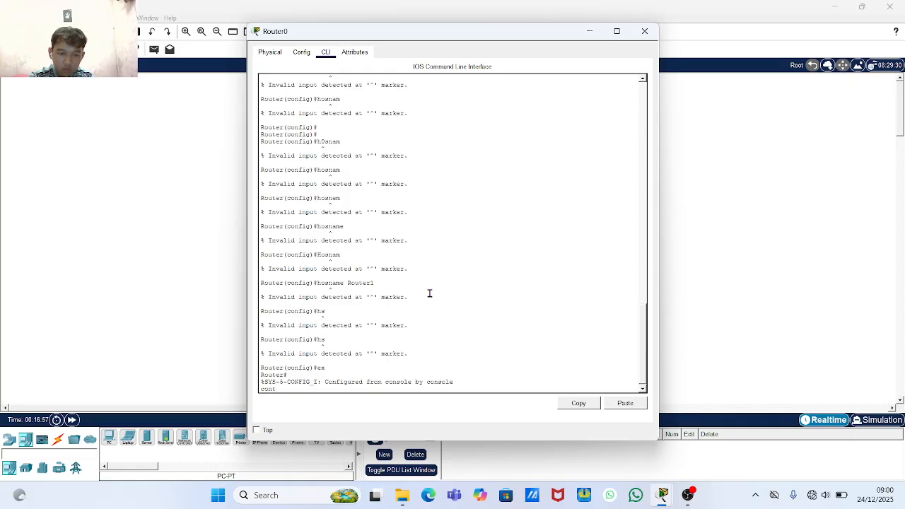
key("BackSpace")
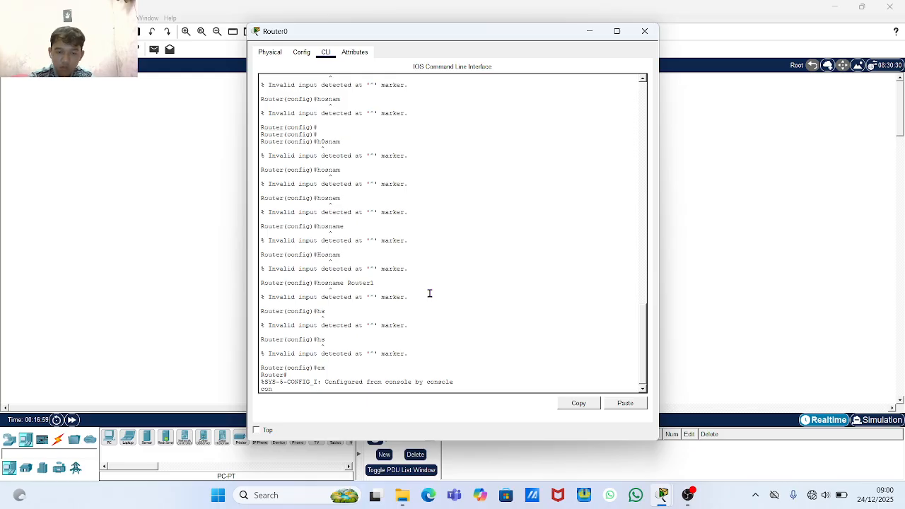
key("BackSpace")
key("BackSpace")
key("BackSpace")
key("Return")
key("Return")
key("Return")
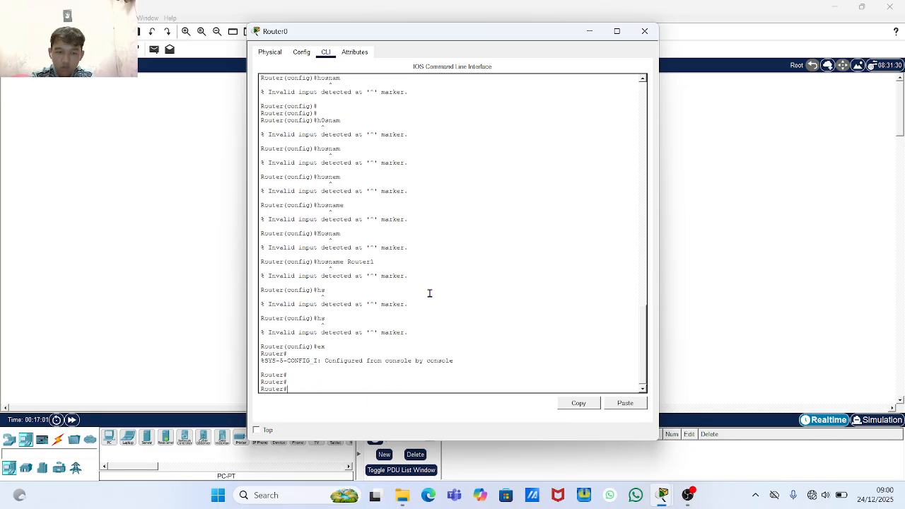
type("conf t")
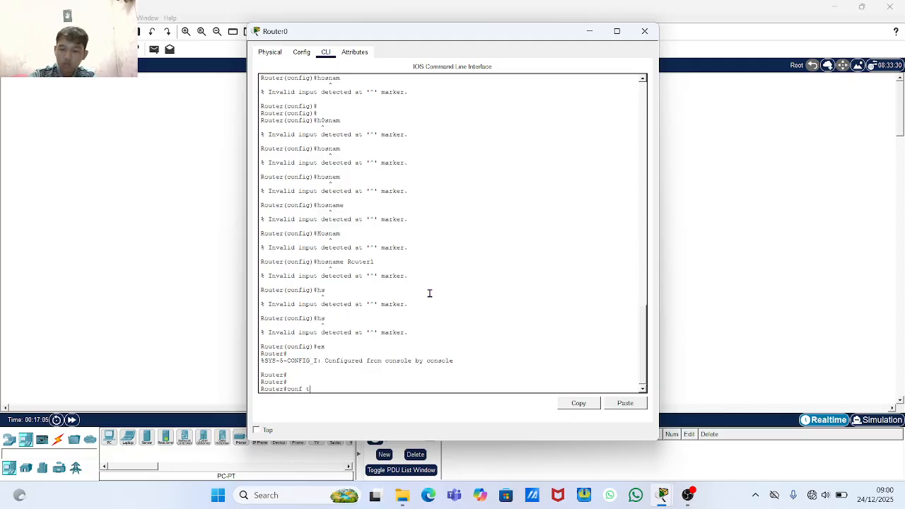
key("Return")
- Try renaming the router with 'hosname router1', which is rejected, then exit to Router#
type("h")
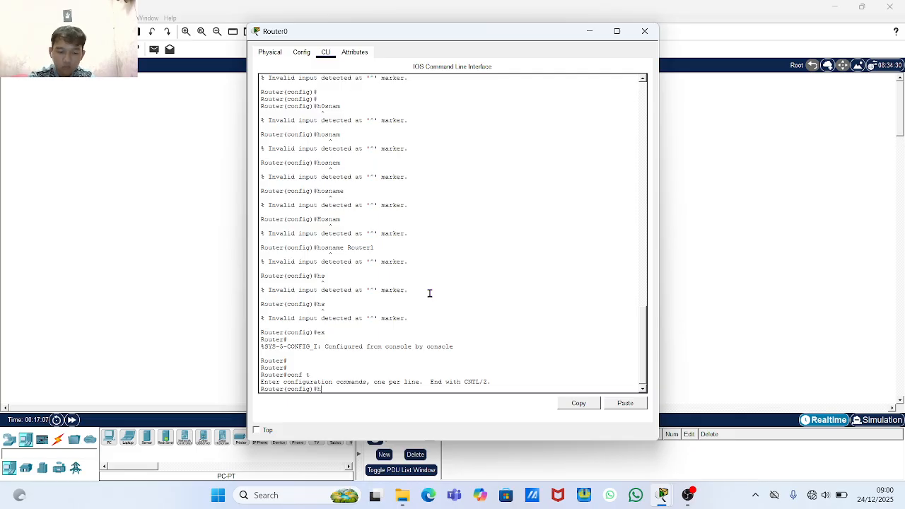
type("osn")
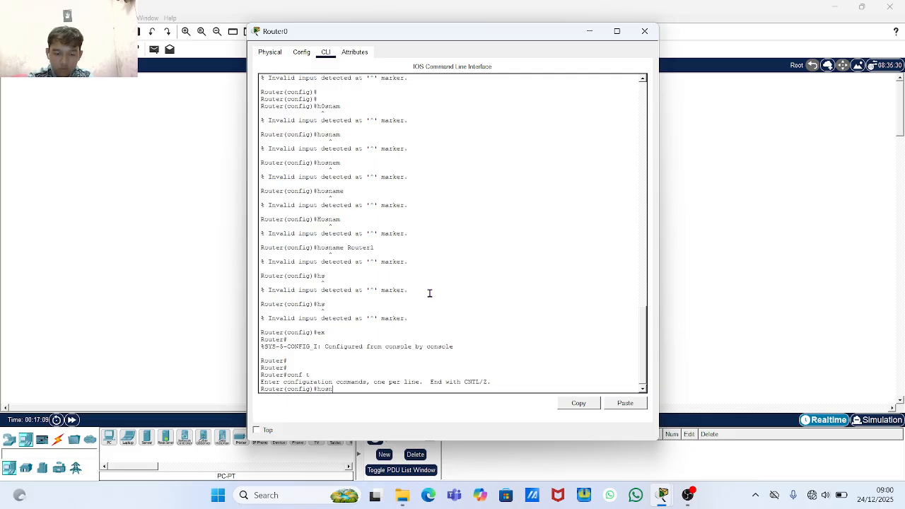
type("ame r")
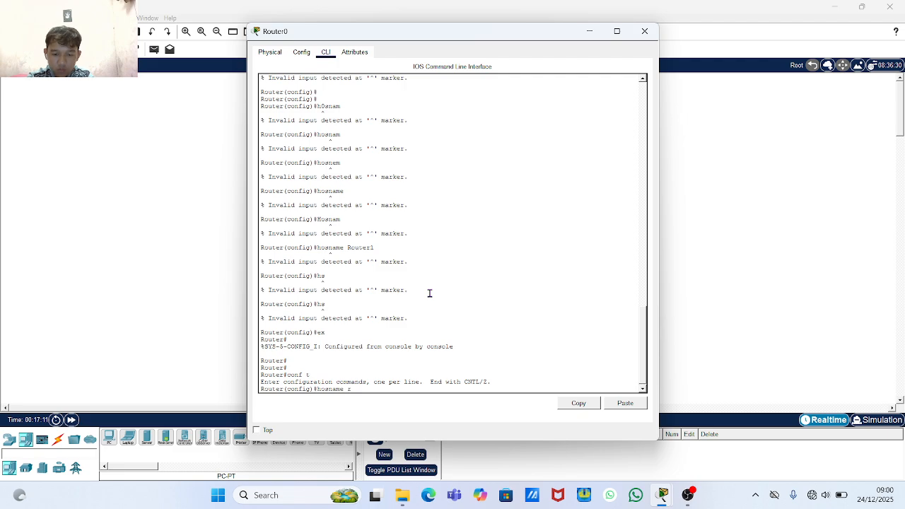
type("outer1")
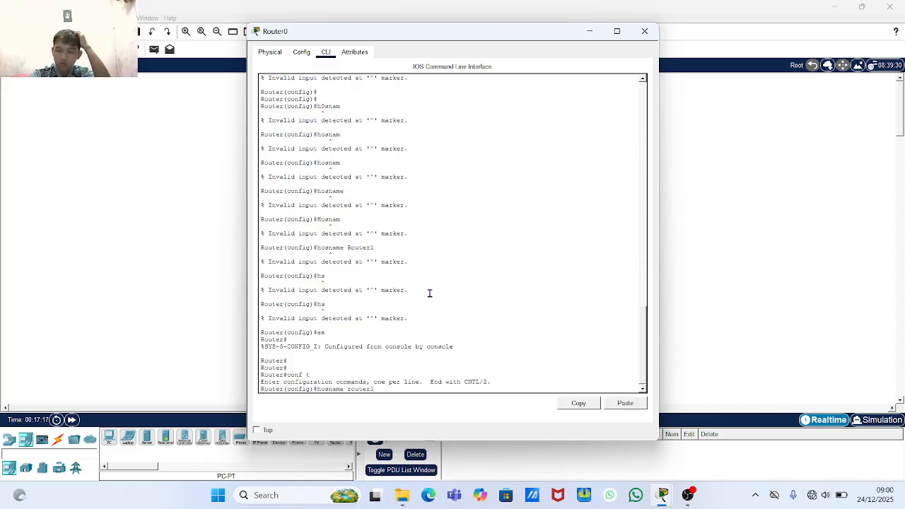
key("Return")
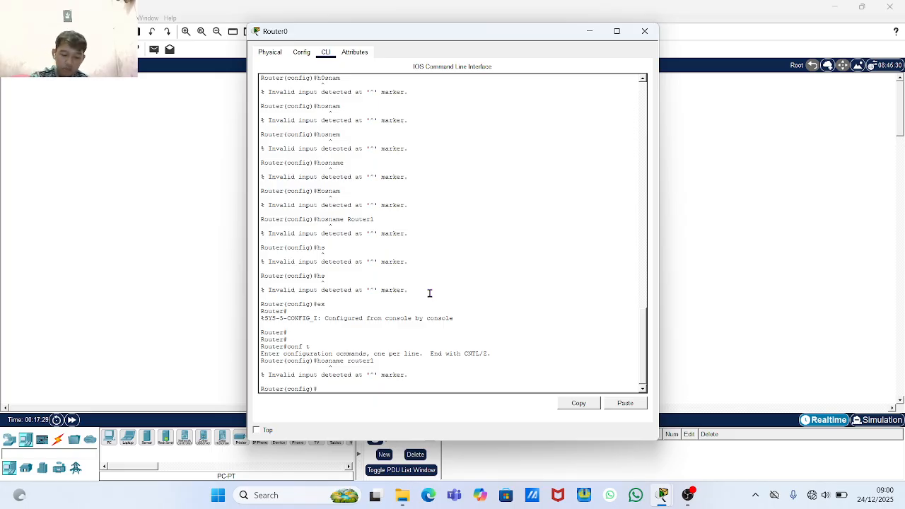
type("e")
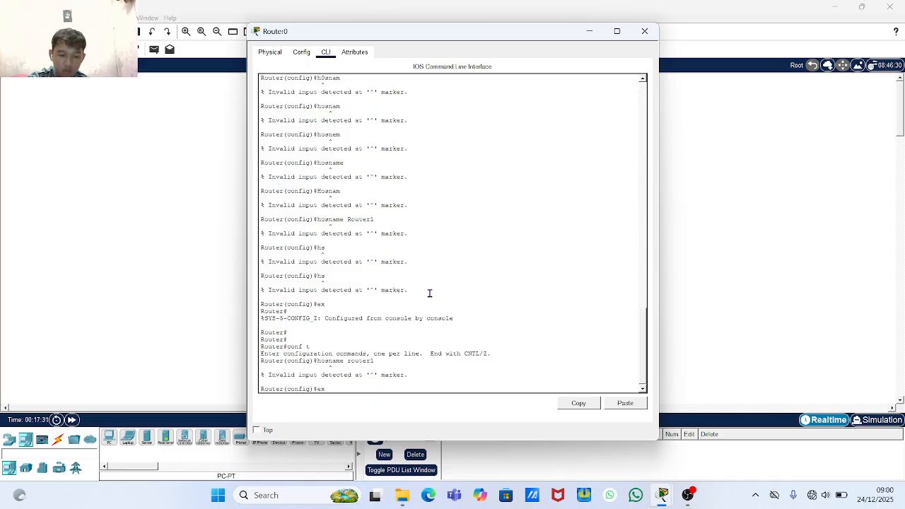
type("x")
key("Return")
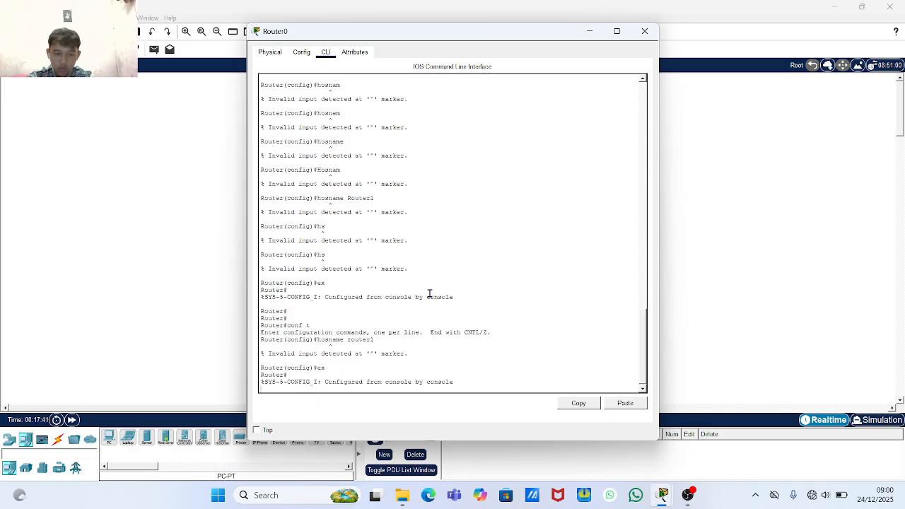
- Enter global configuration mode with 'conf t', correcting a mistyped command first
type("co")
key("BackSpace")
key("BackSpace")
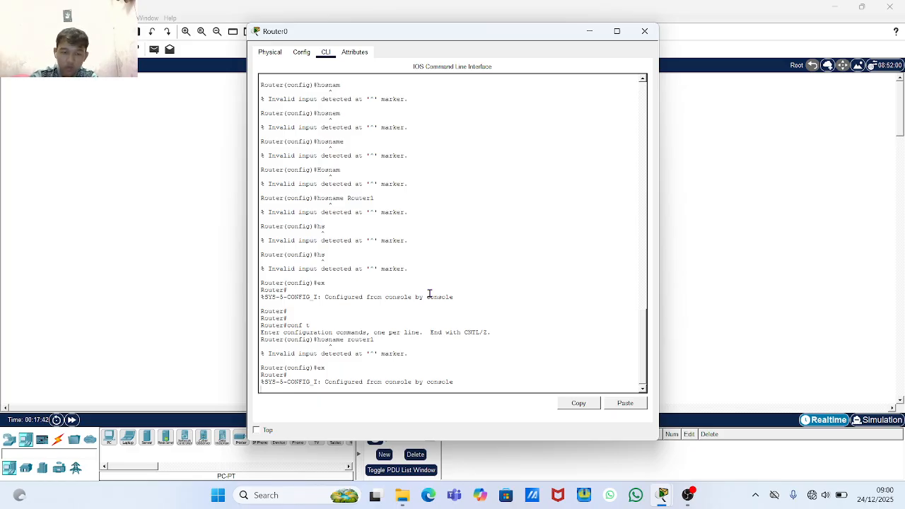
key("Return")
key("Return")
type("s")
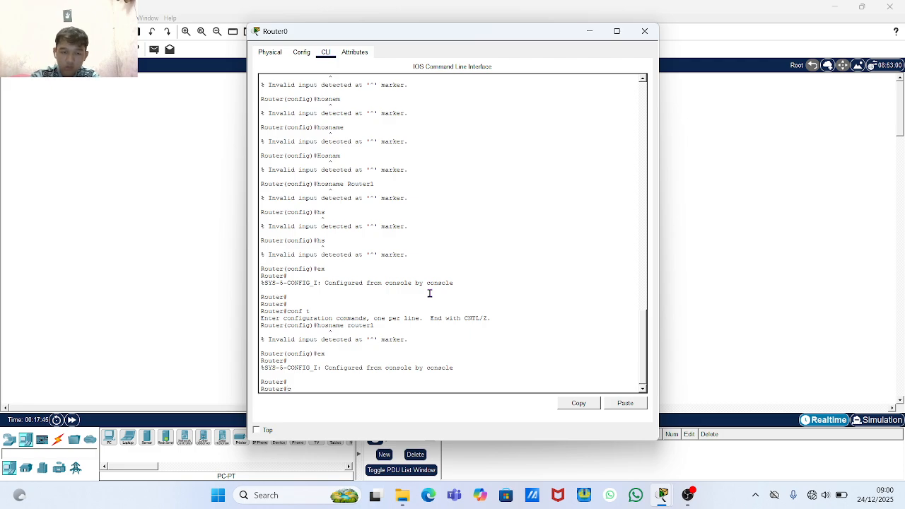
type("onf")
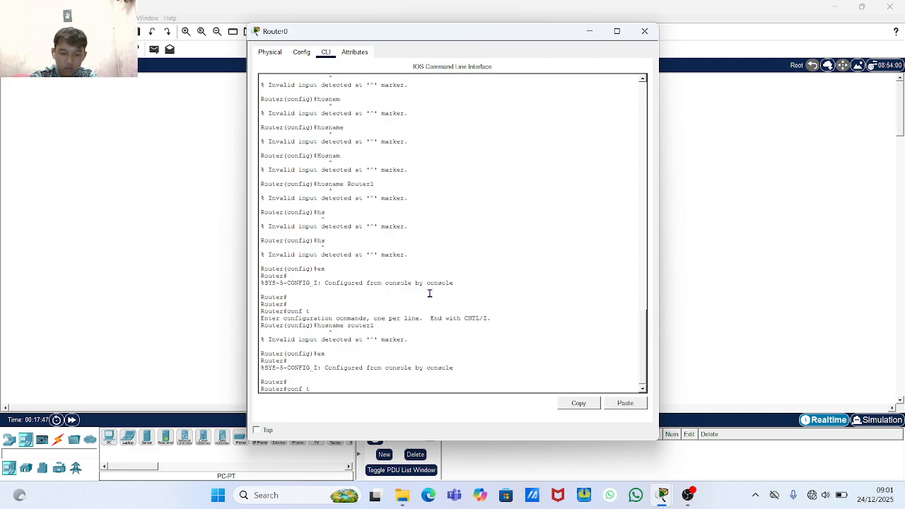
type(" t")
key("Return")
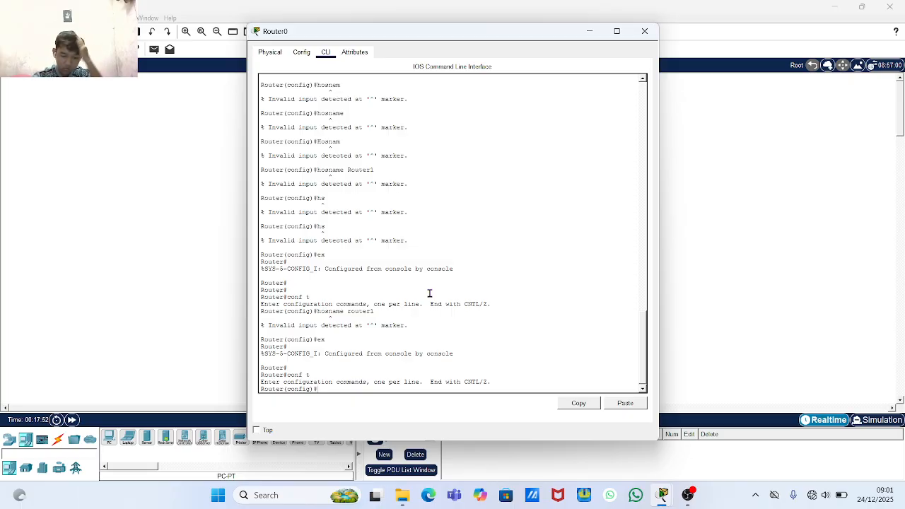
key("Return")
key("Return")
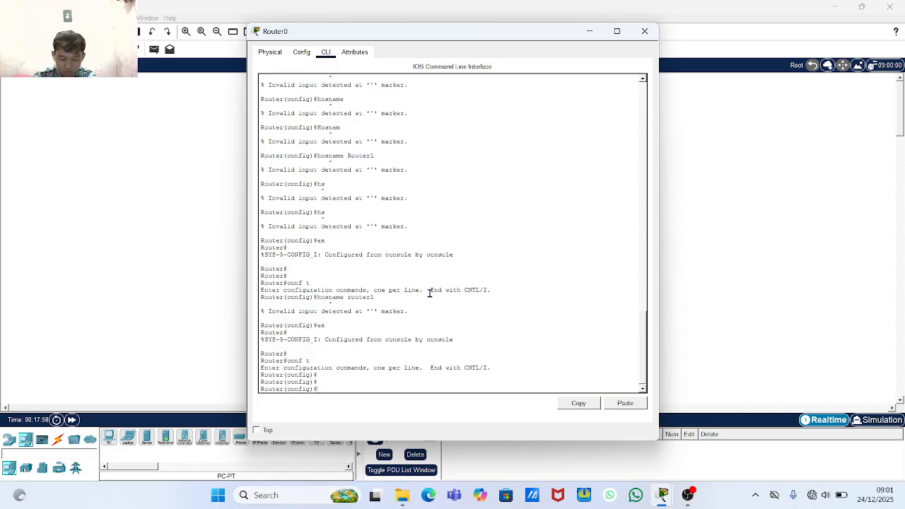
- Set the hostname to Router1 so the prompt reads Router1(config)#
type("hos")
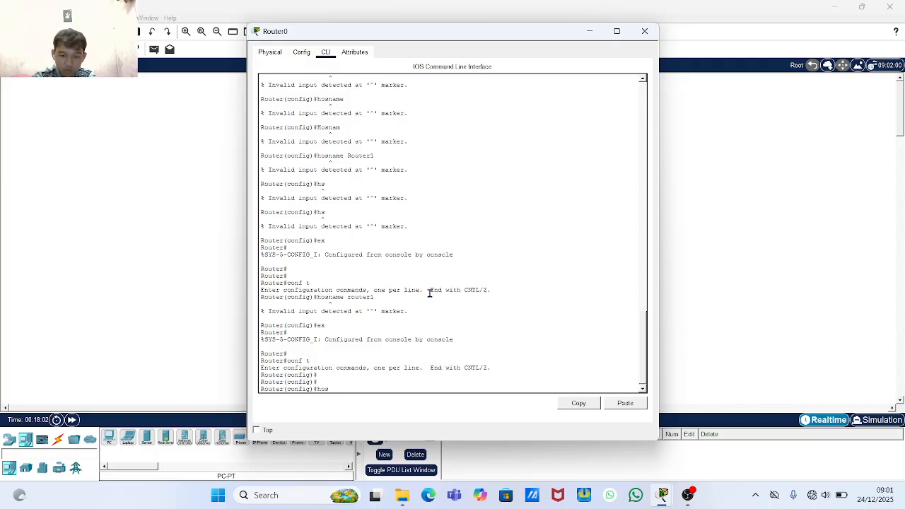
type("tn")
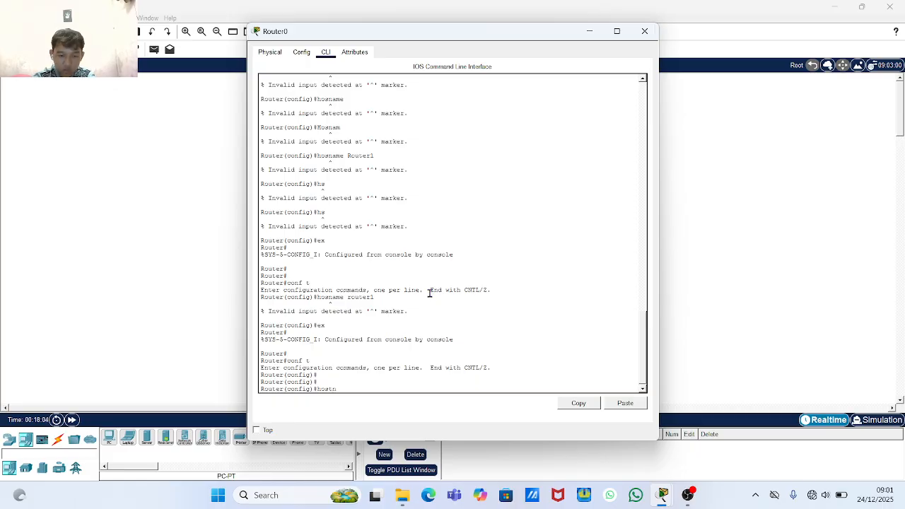
type("ame")
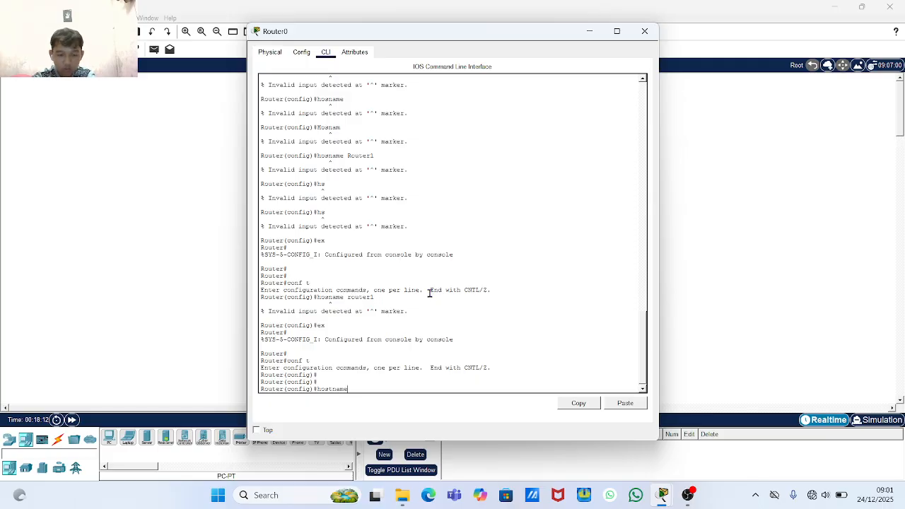
type("Router")
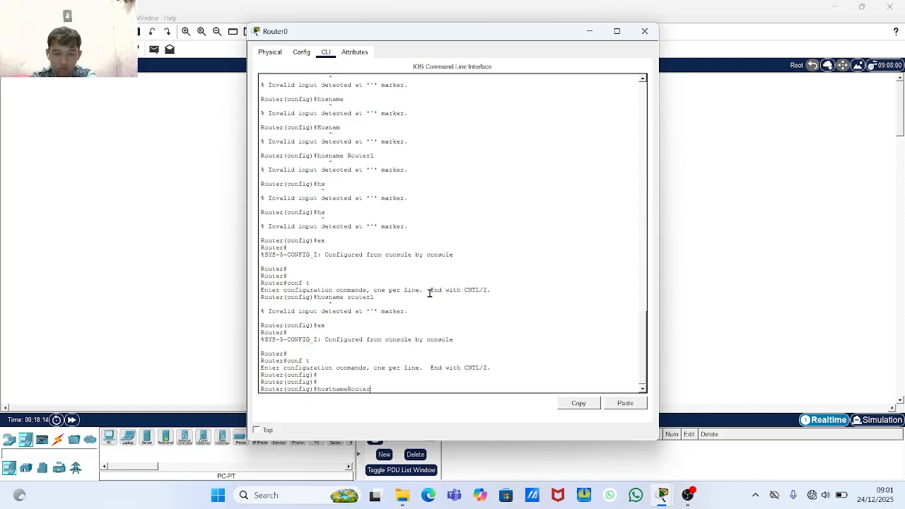
key("BackSpace")
key("BackSpace")
key("BackSpace")
key("BackSpace")
key("BackSpace")
key("BackSpace")
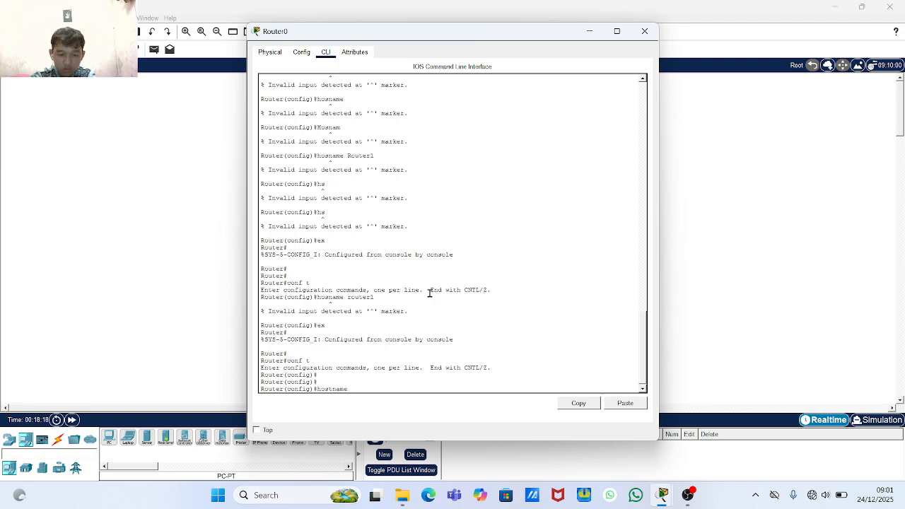
type("Router1")
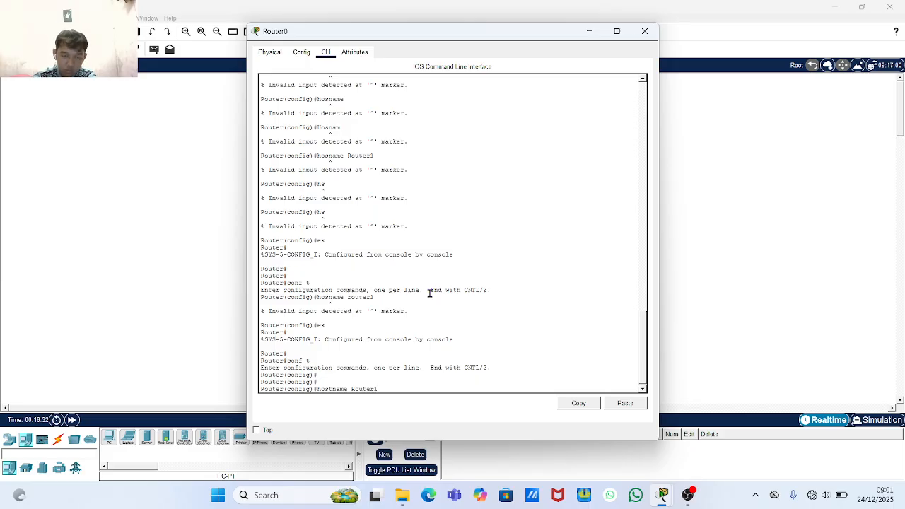
key("Return")
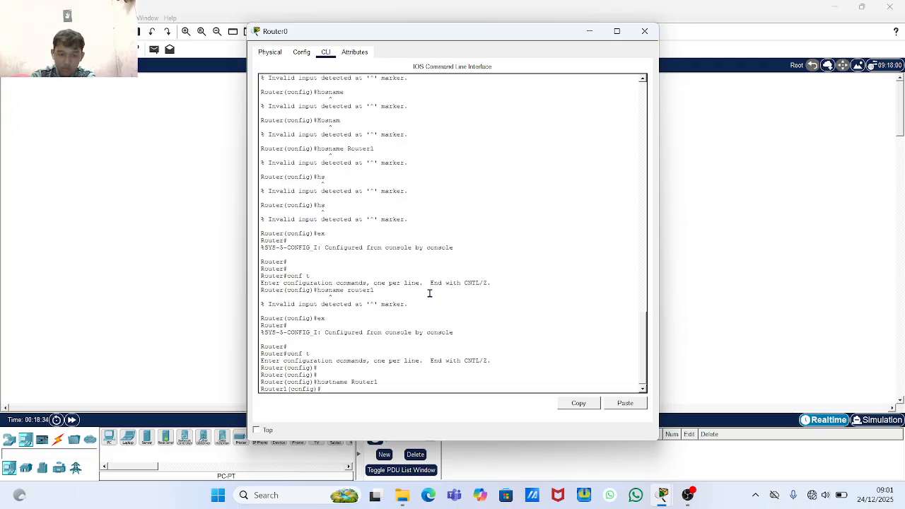
- Display the running configuration with 'do show run' after a mistyped 'do show ran'
key("Return")
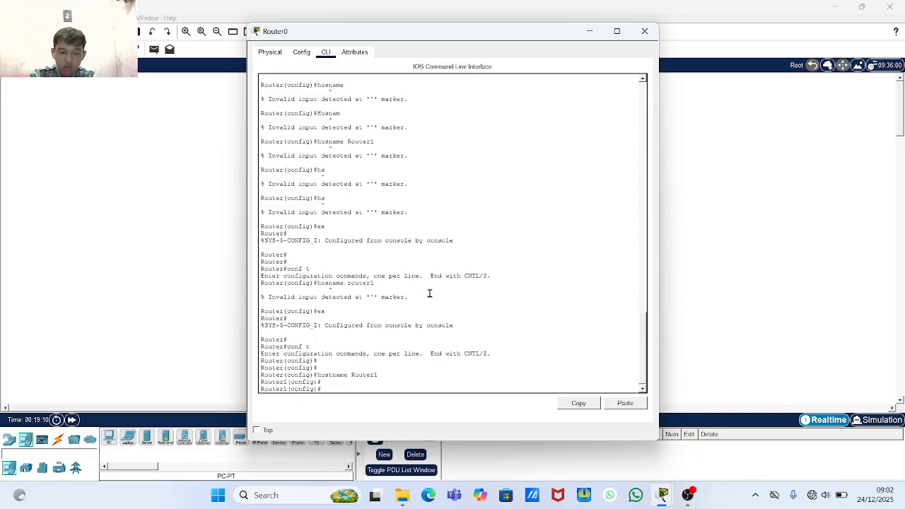
type("do sho")
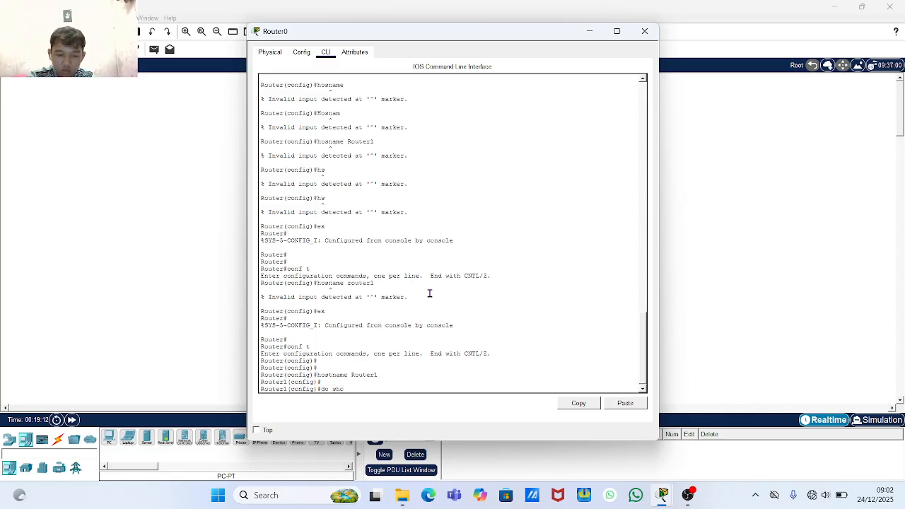
type("w ran")
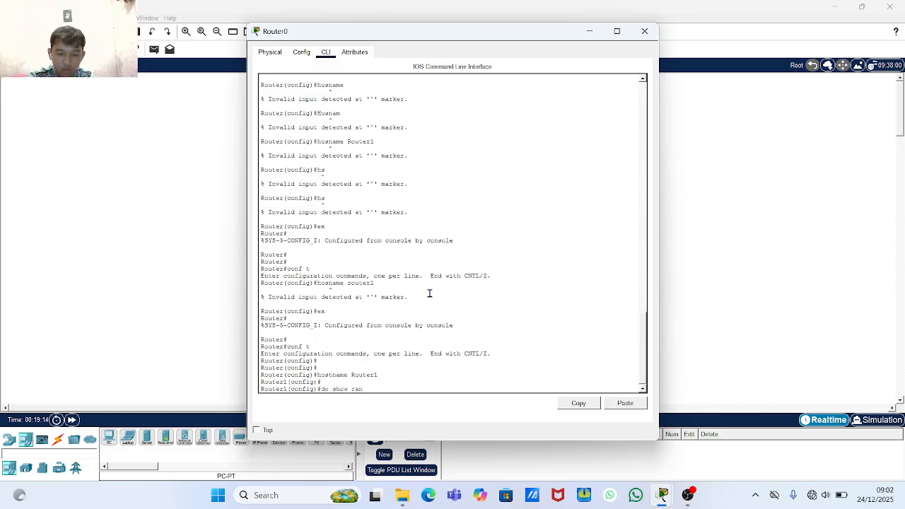
key("Return")
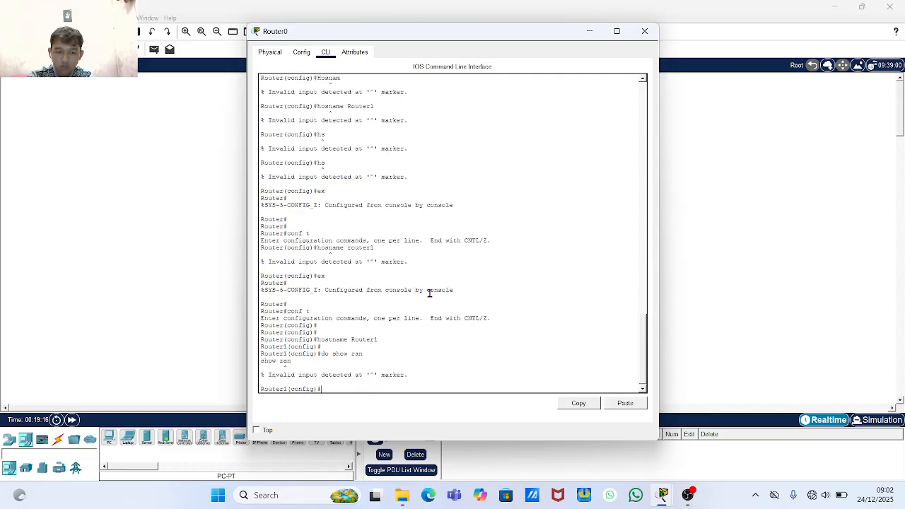
type("do sh")
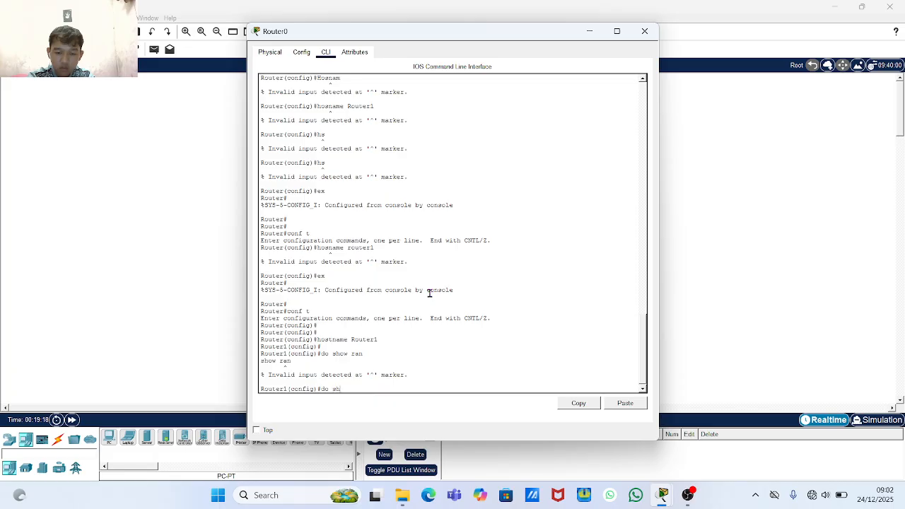
type("ow run")
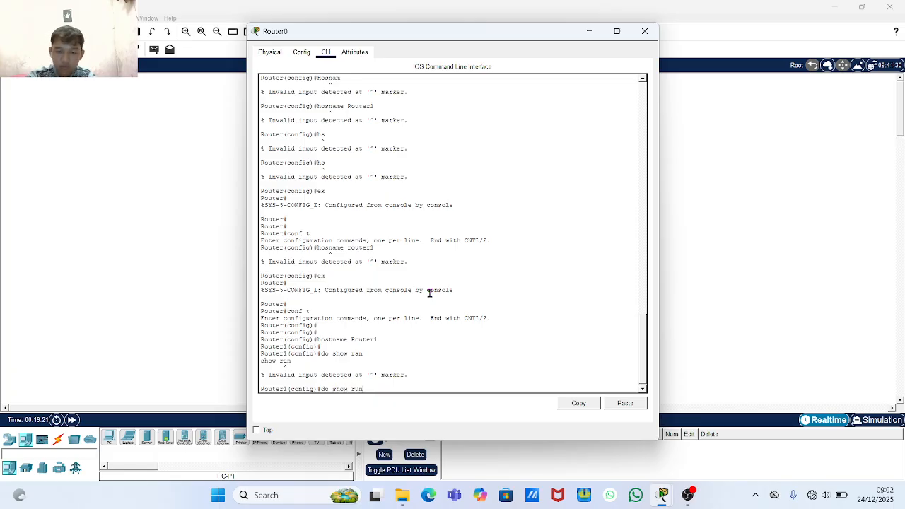
key("Return")
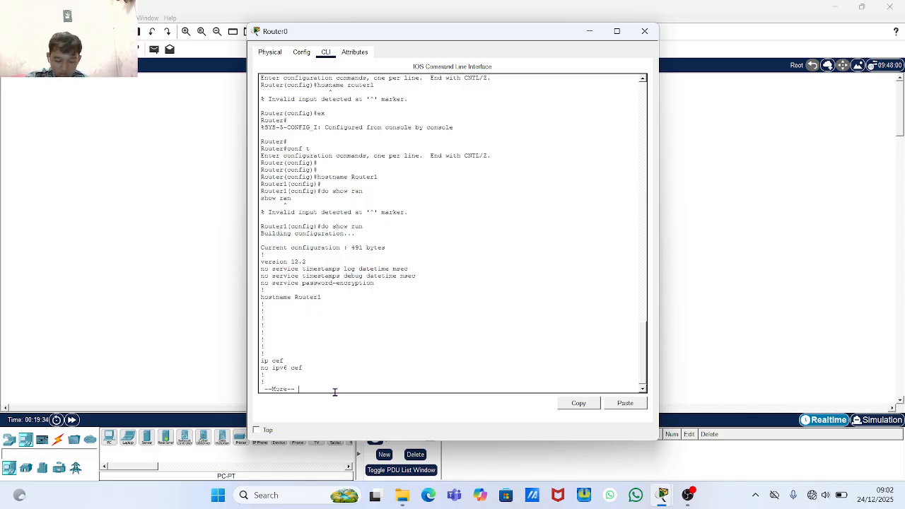
- Page and scroll through the 491-byte listing to confirm hostname Router1
key("Return")
key("Return")
key("Return")
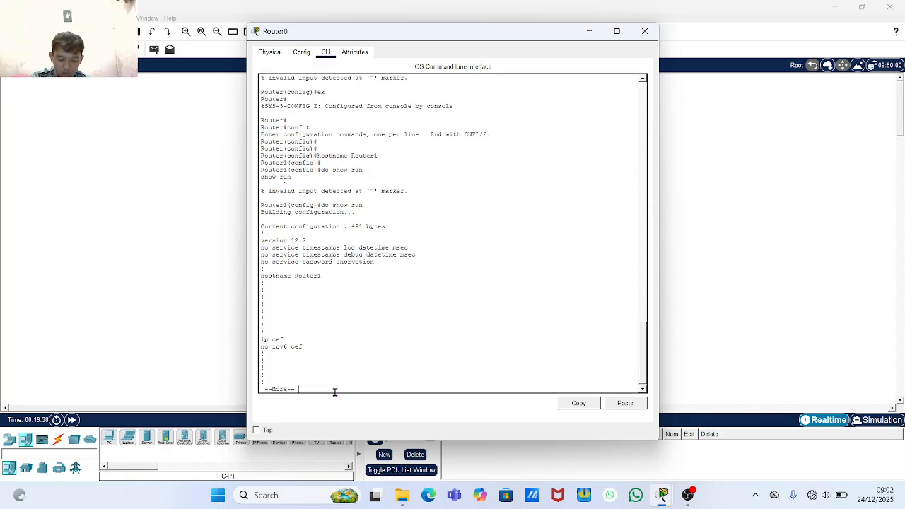
key("Return")
key("Return")
key("Return")
key("Return")
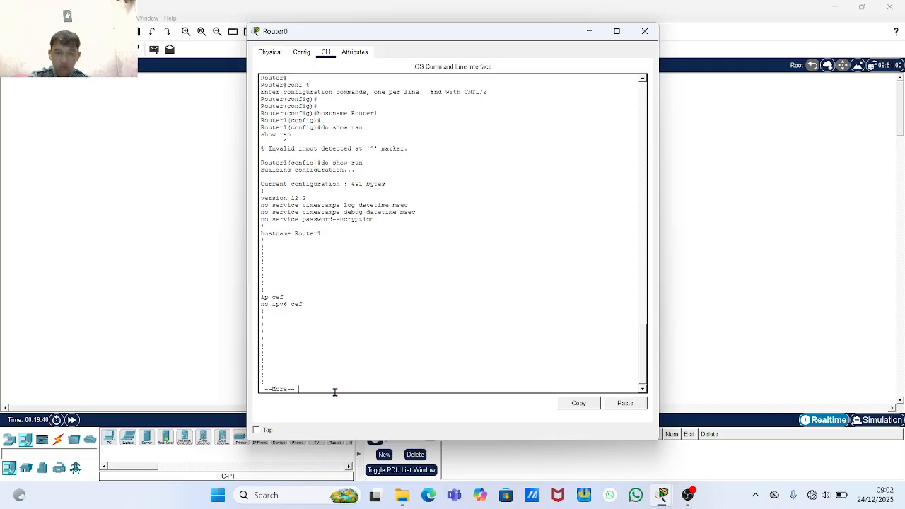
scroll(338, 386, "down", 1)
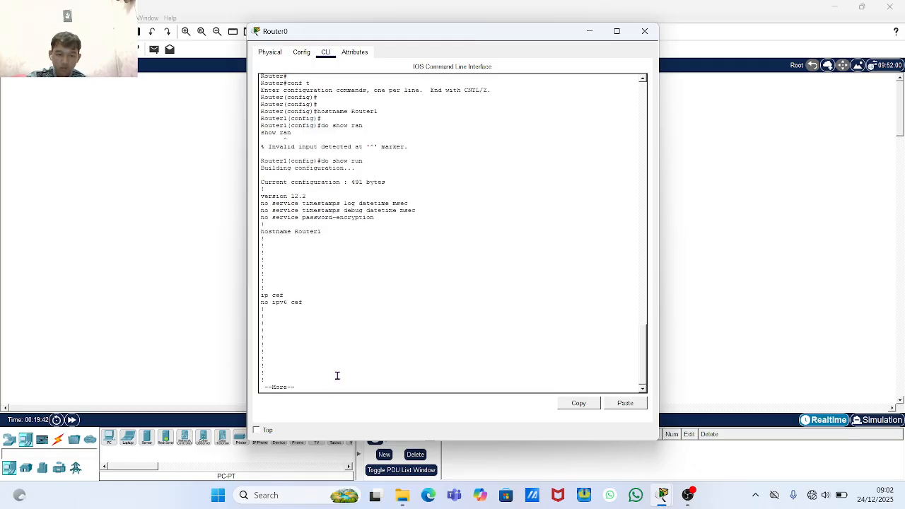
scroll(348, 375, "down", 1)
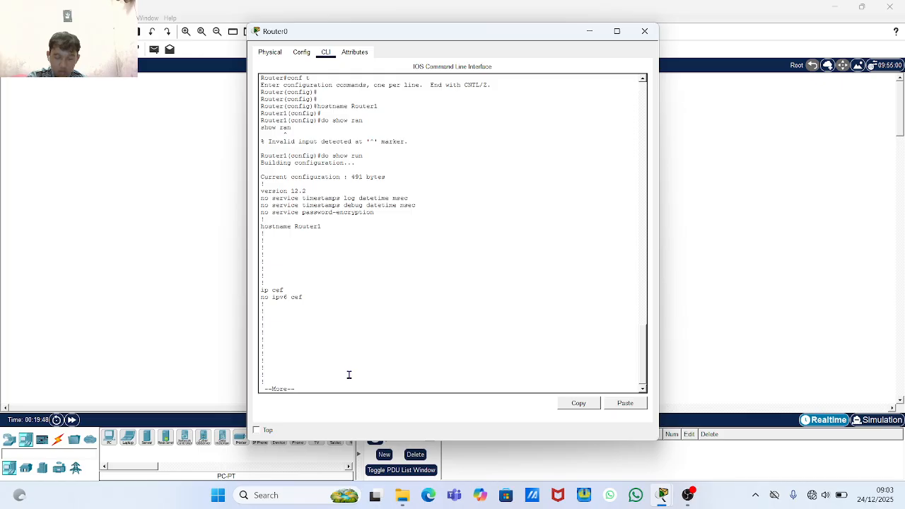
scroll(351, 284, "up", 3)
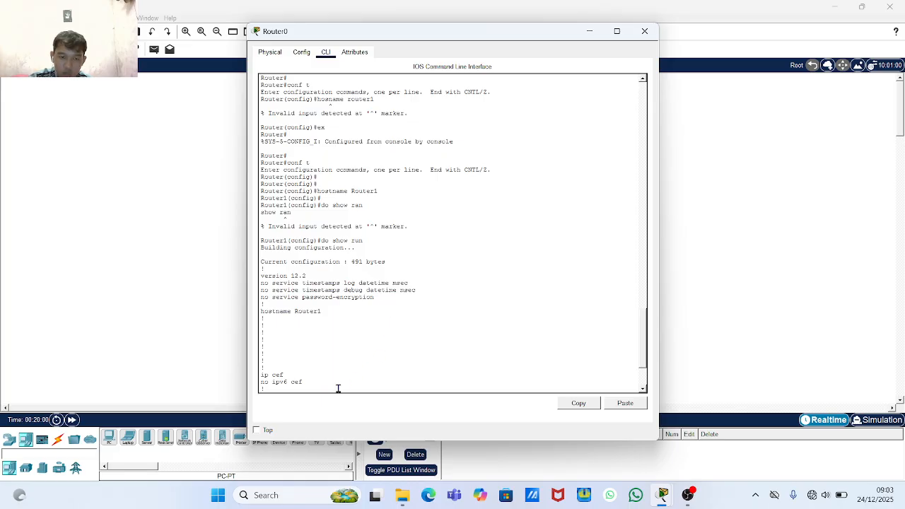
scroll(321, 382, "down", 2)
scroll(328, 332, "down", 1)
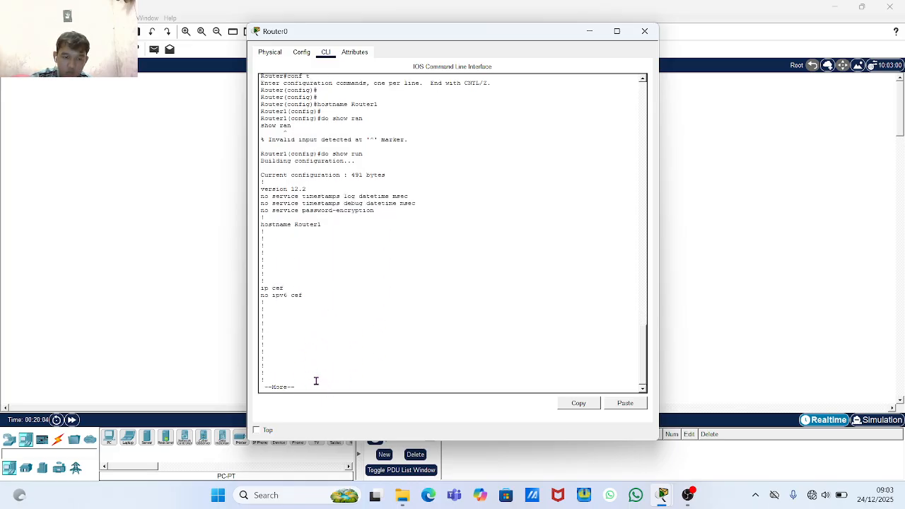
scroll(315, 388, "down", 1)
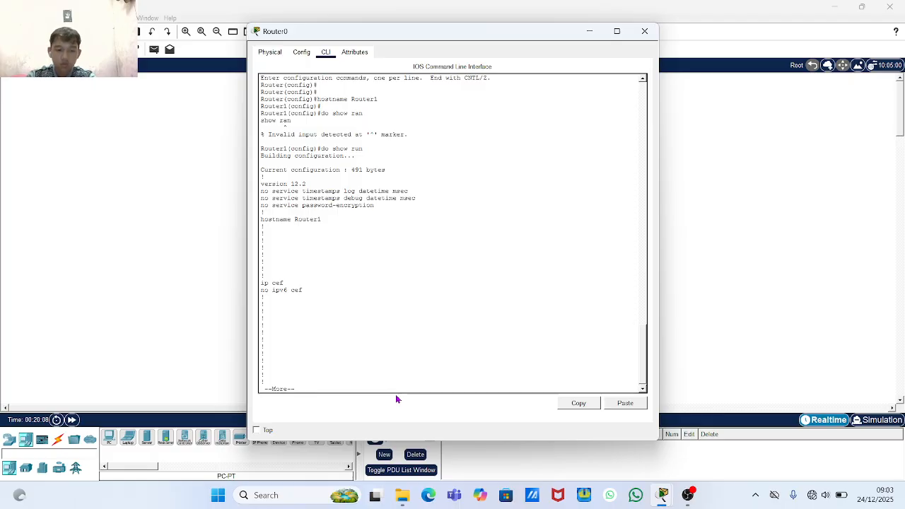
- Quit the listing and set a plain-text enable password on Router1
key("q")
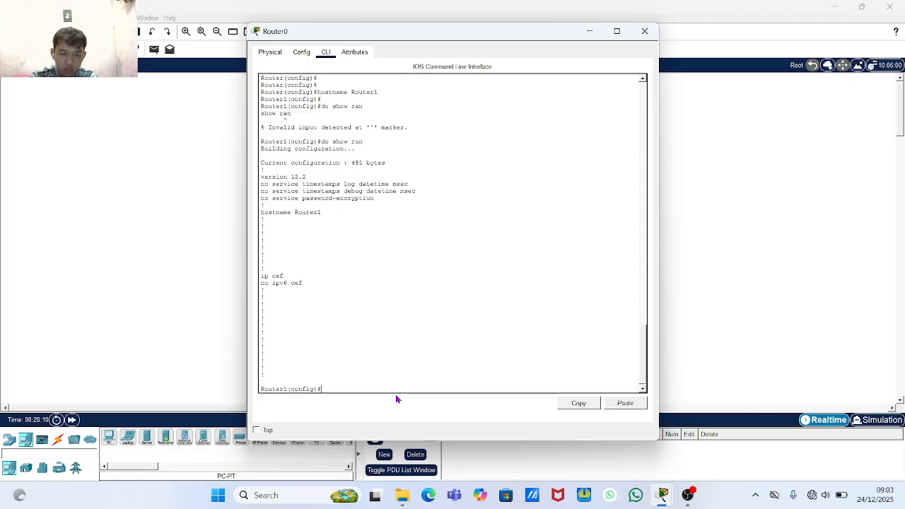
key("Return")
key("Return")
key("Return")
key("Return")
key("Return")
key("Return")
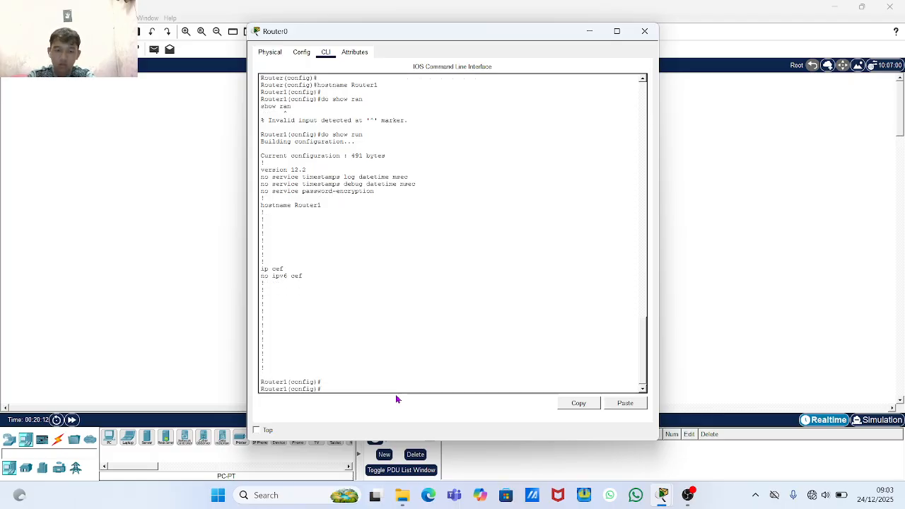
key("Return")
key("Return")
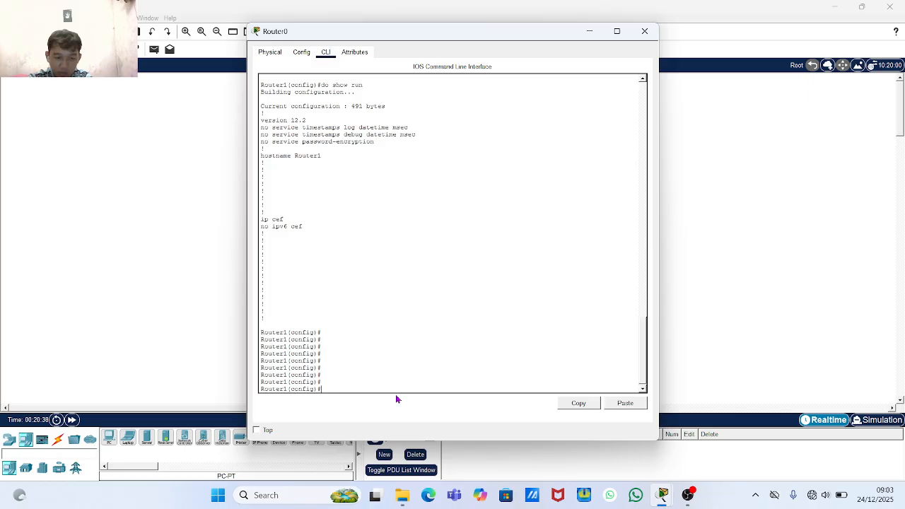
type("enable")
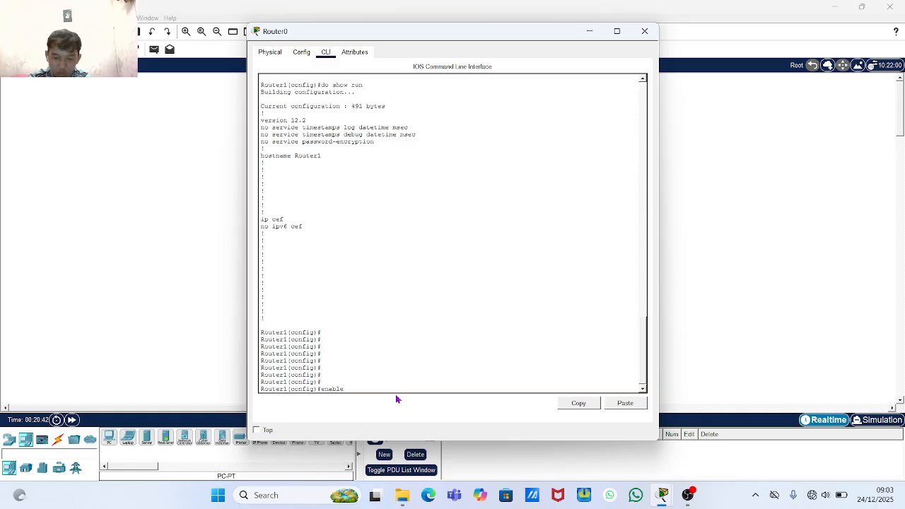
type(" passwor")
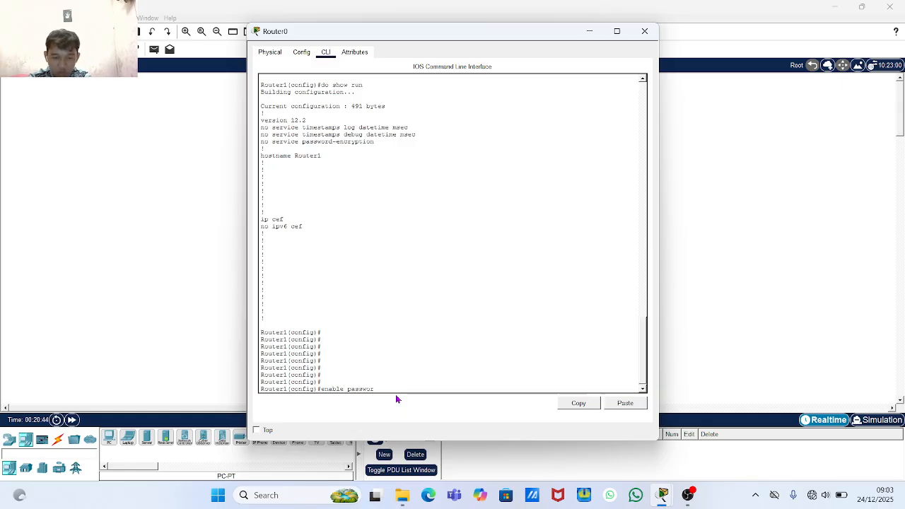
type("d")
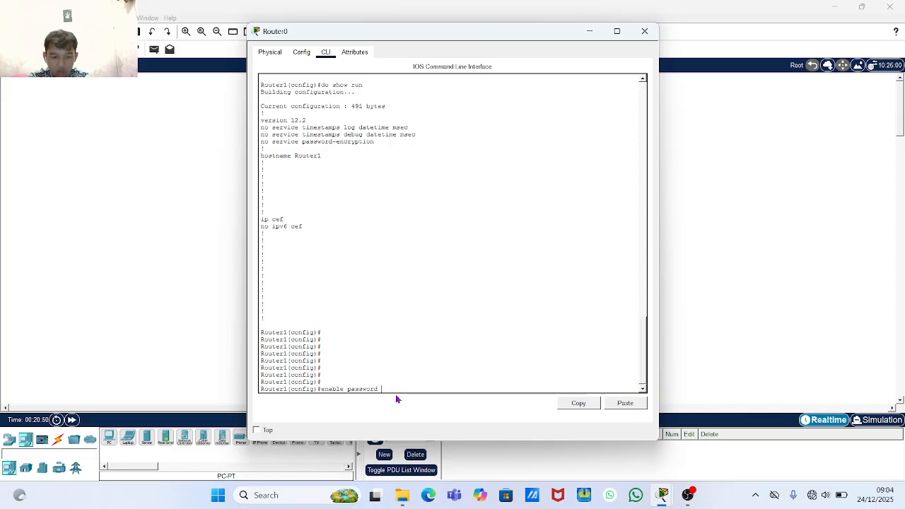
type("123")
key("Return")
key("Return")
key("Return")
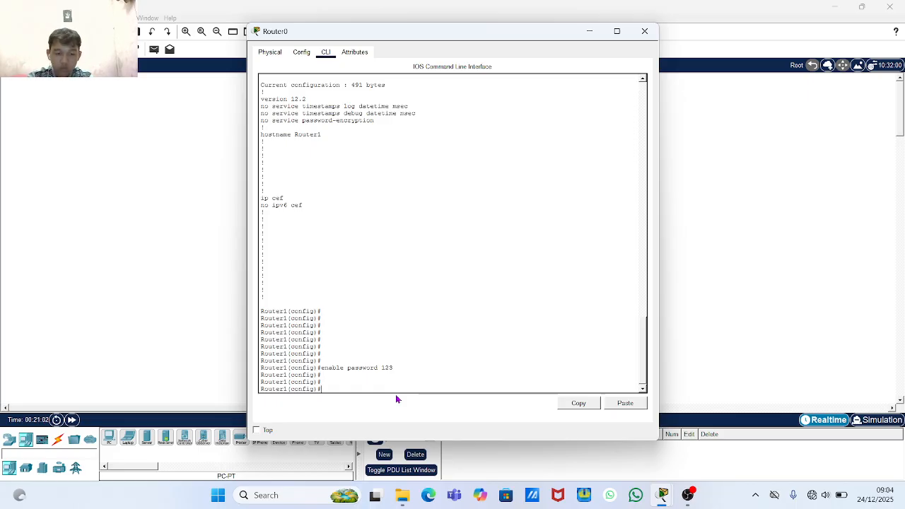
- Run 'do show runn' to see the 513-byte configuration with the enable password
type("d")
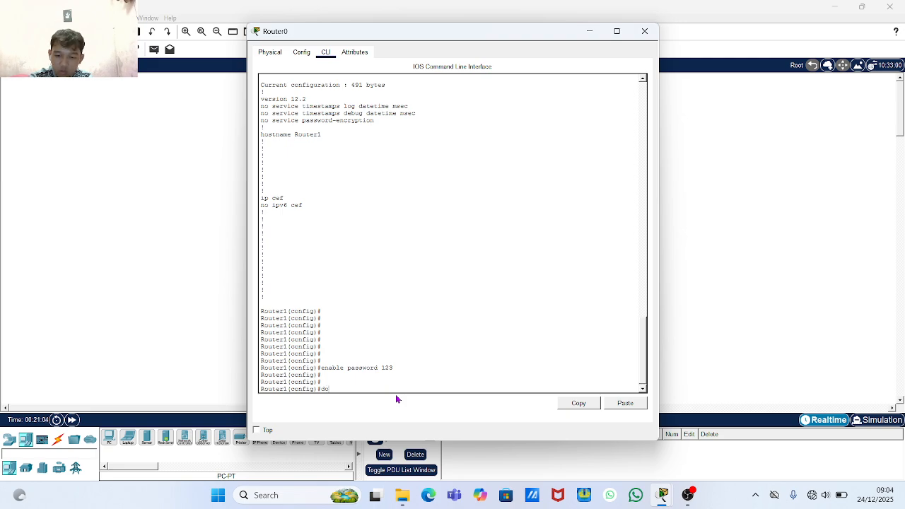
type("o show")
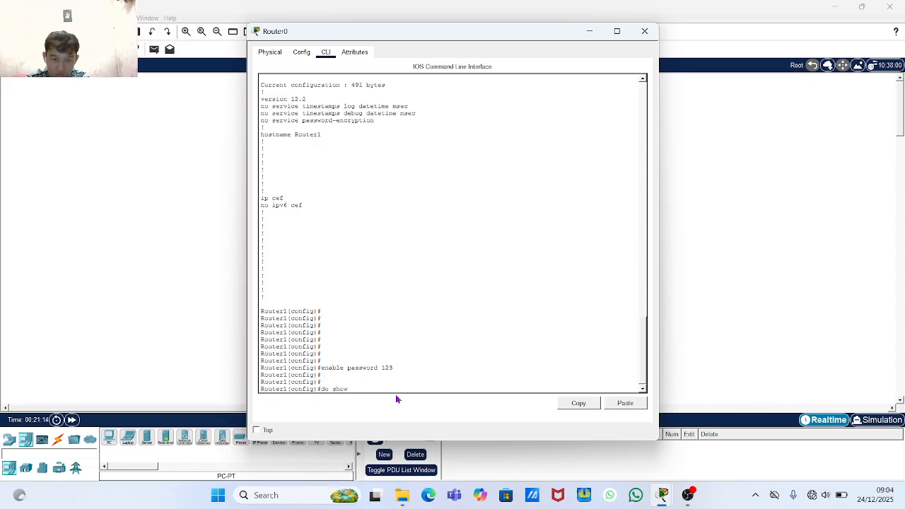
type("runn")
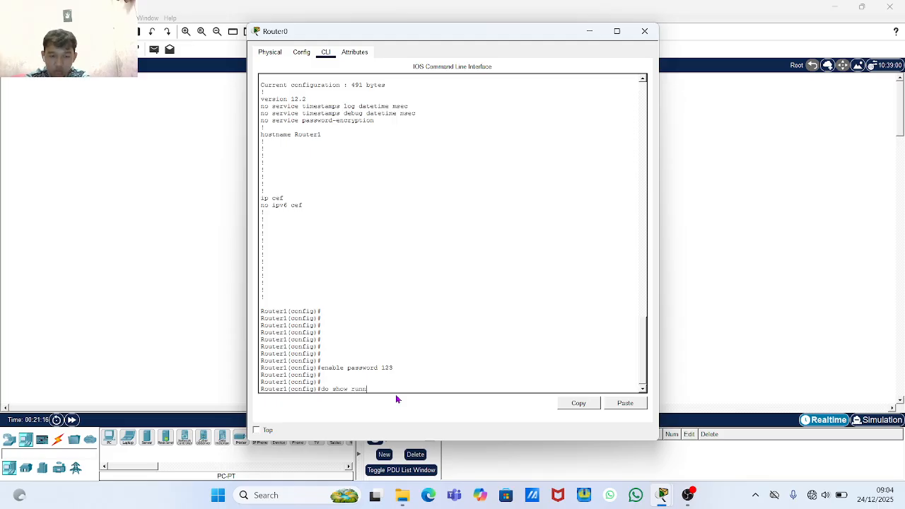
key("Return")
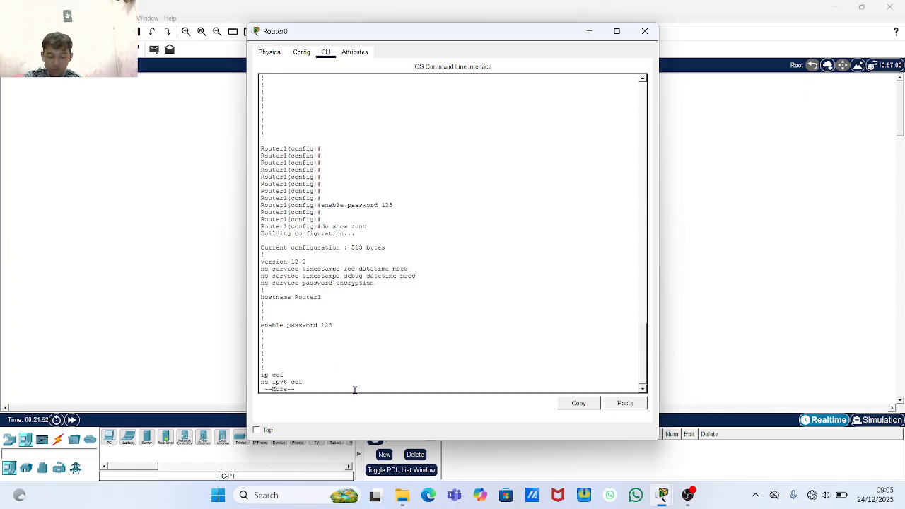
- Stop the configuration listing and exit configuration mode back to the Router1# prompt
key("Return")
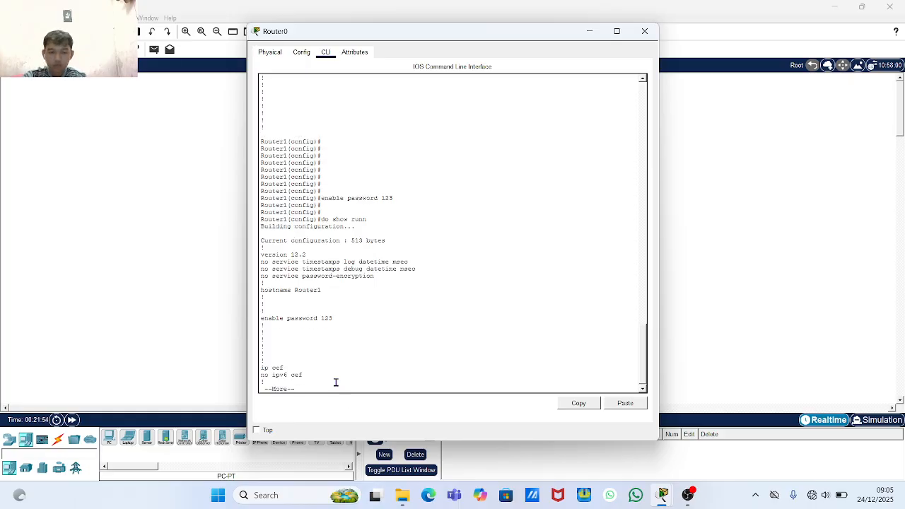
key("q")
key("Return")
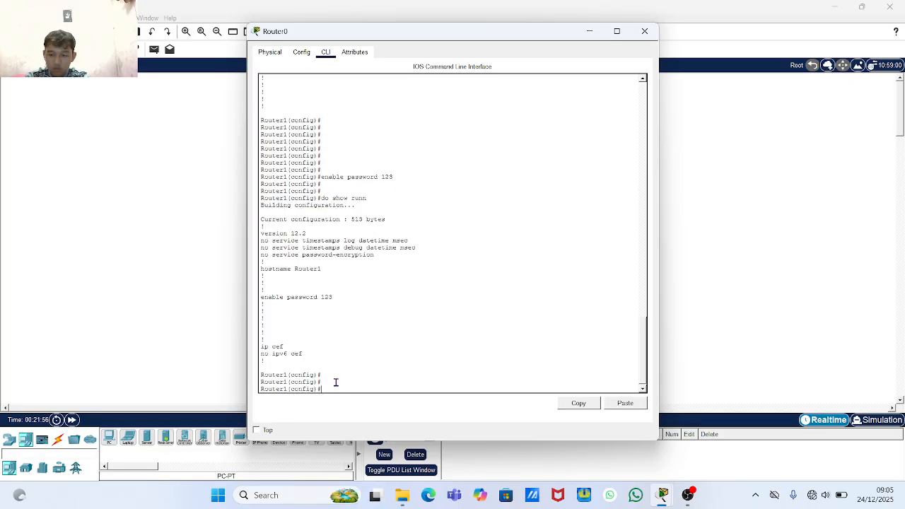
key("Return")
key("Return")
type("ex")
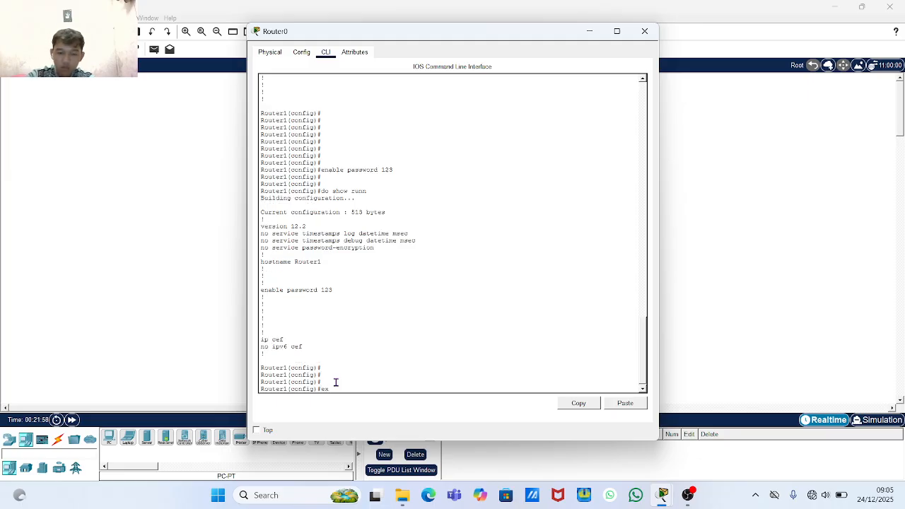
key("Return")
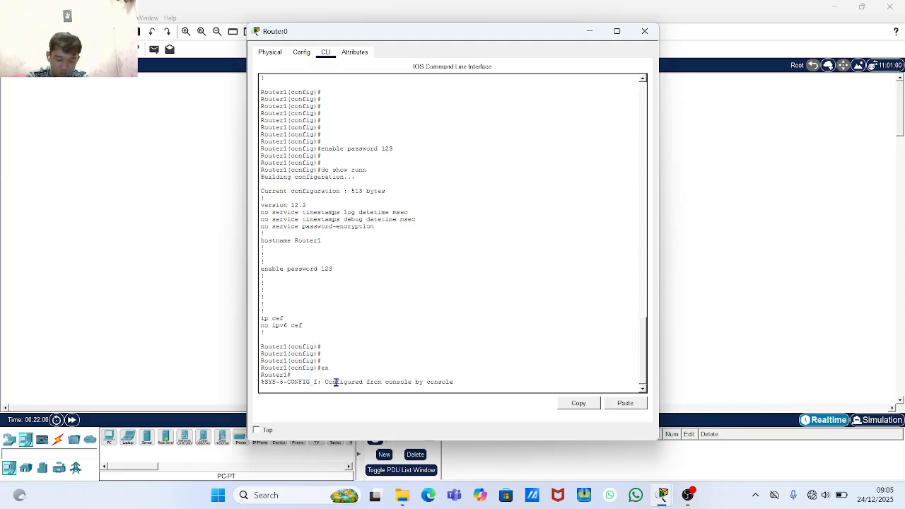
key("Return")
key("Return")
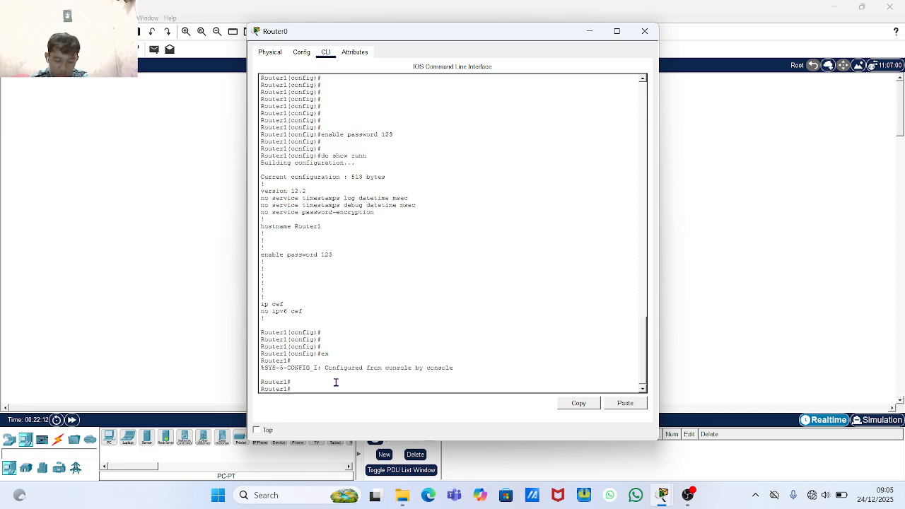
type("n")
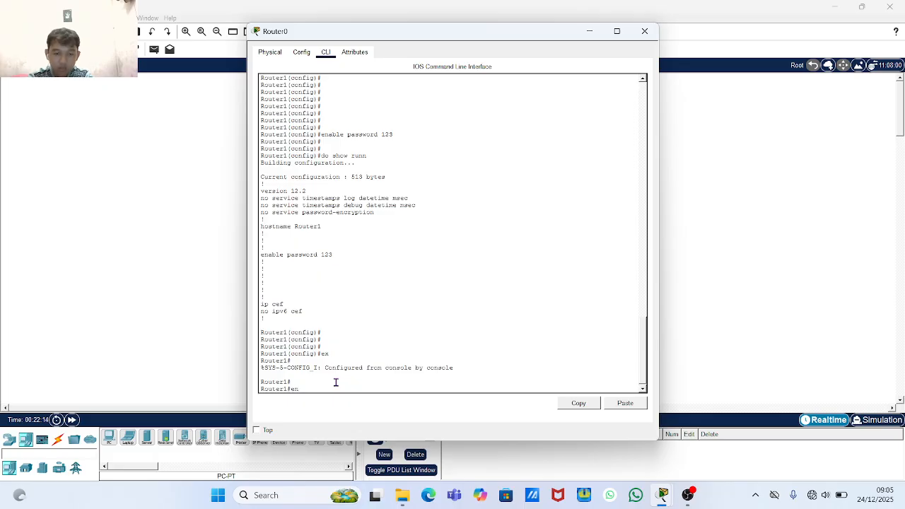
key("Return")
key("Return")
key("Return")
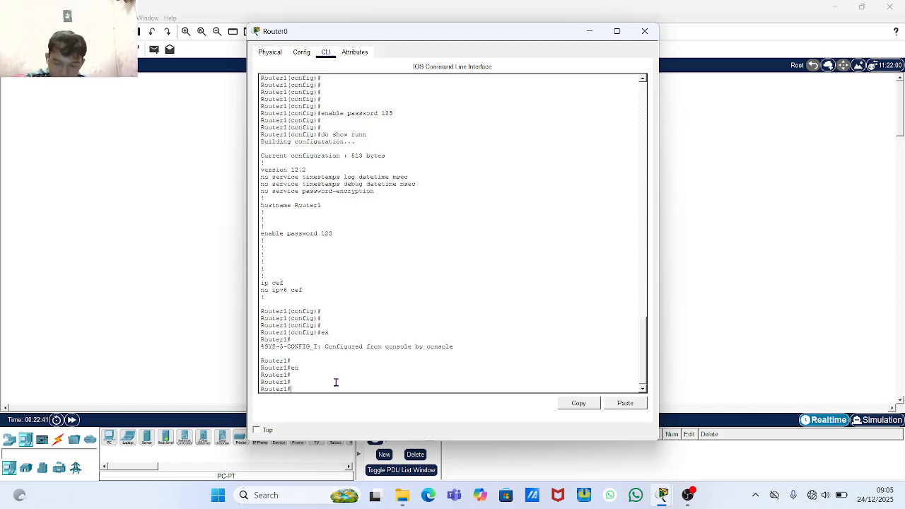
- End the session, start a new one, and try 'en' with wrong passwords until '% Bad secrets'
type("e")
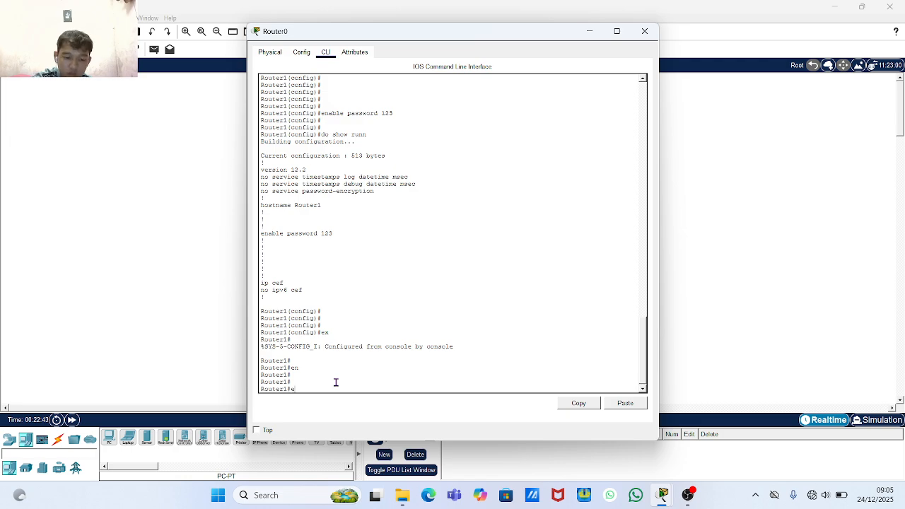
type("x")
key("Return")
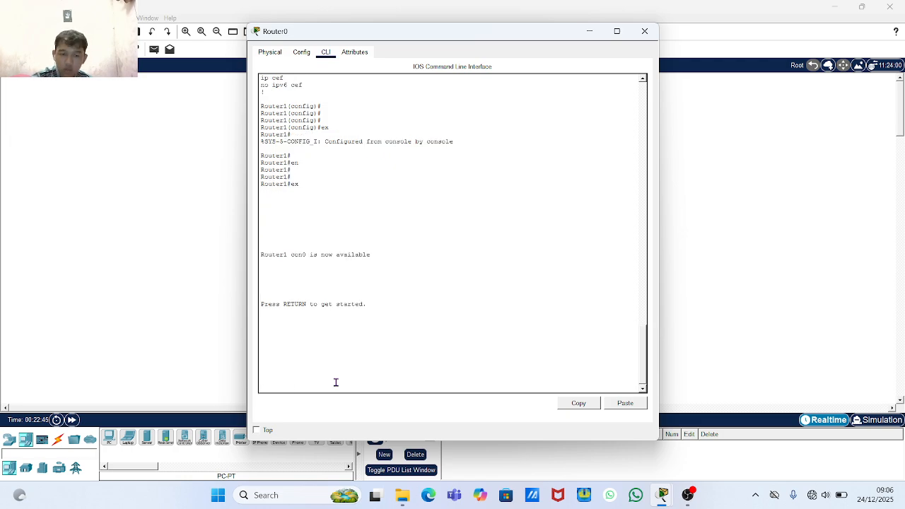
key("Return")
key("Return")
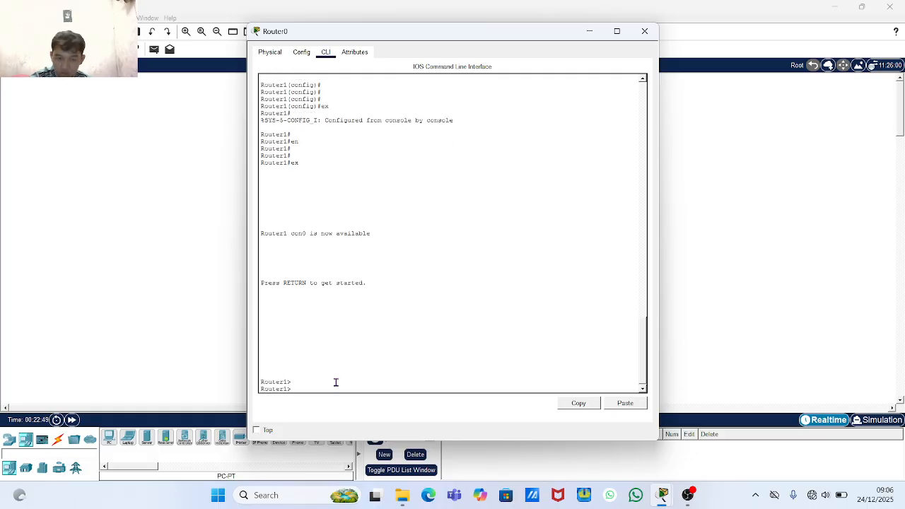
key("Return")
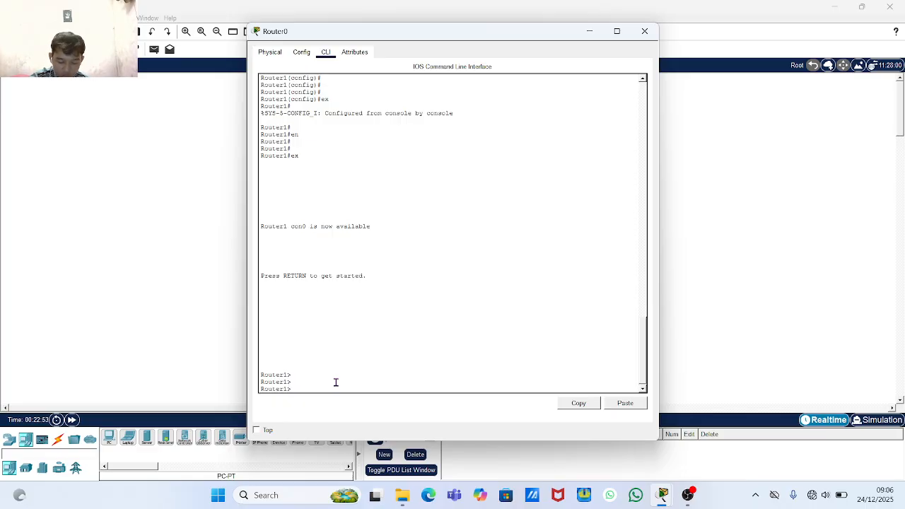
type("en")
key("Return")
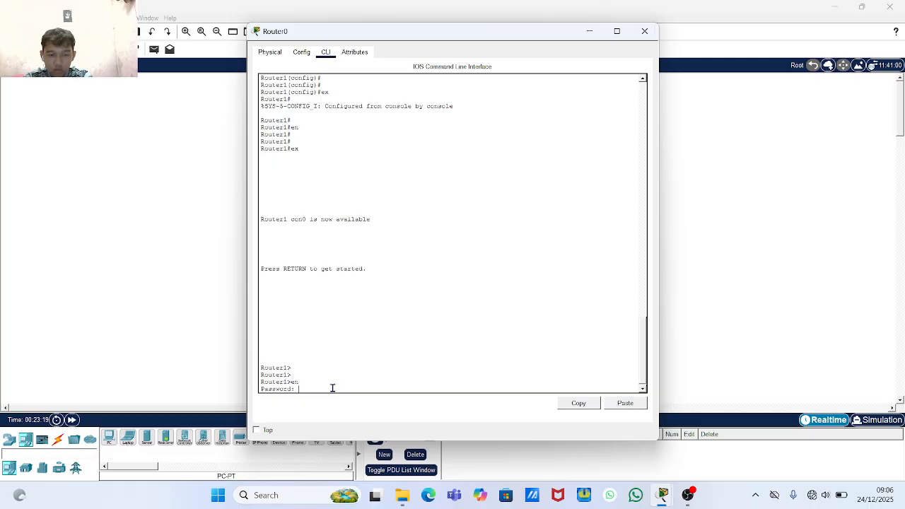
key("Return")
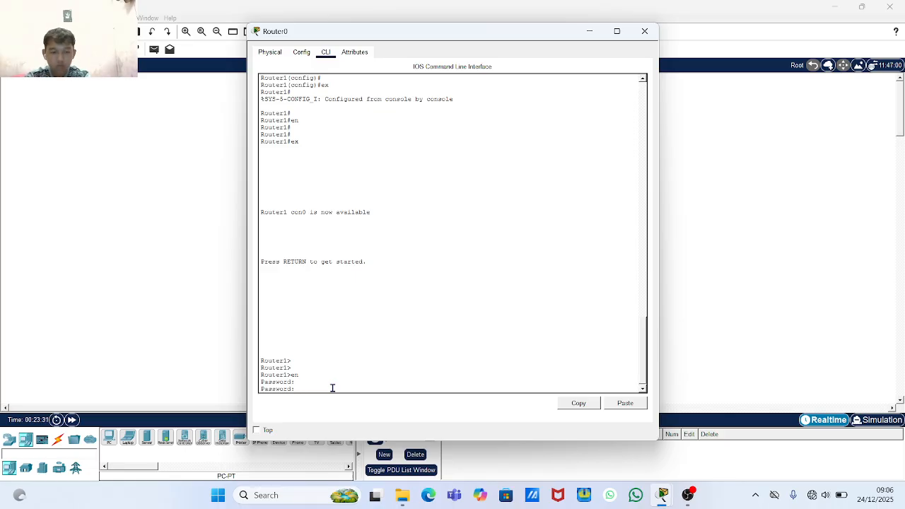
key("Return")
key("Return")
key("Return")
key("Return")
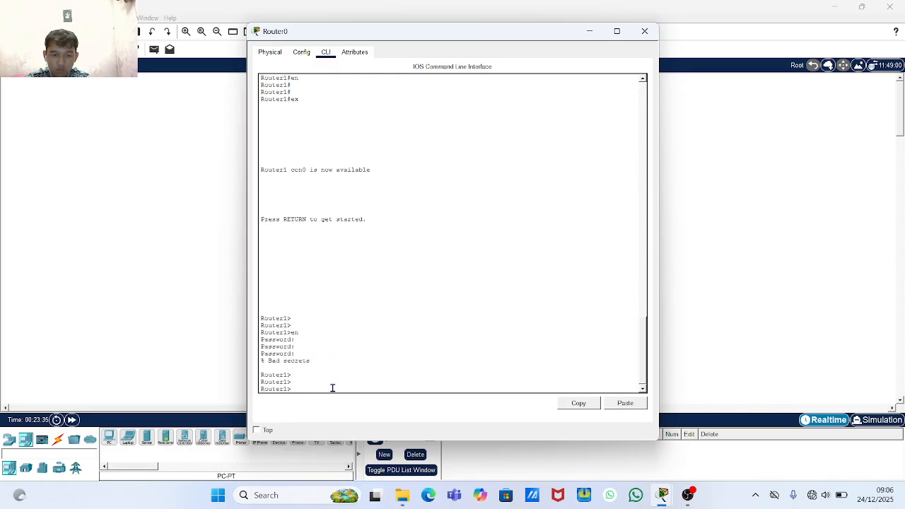
- Repeat the failed 'en' password attempts, then log out to Router1>
type("e")
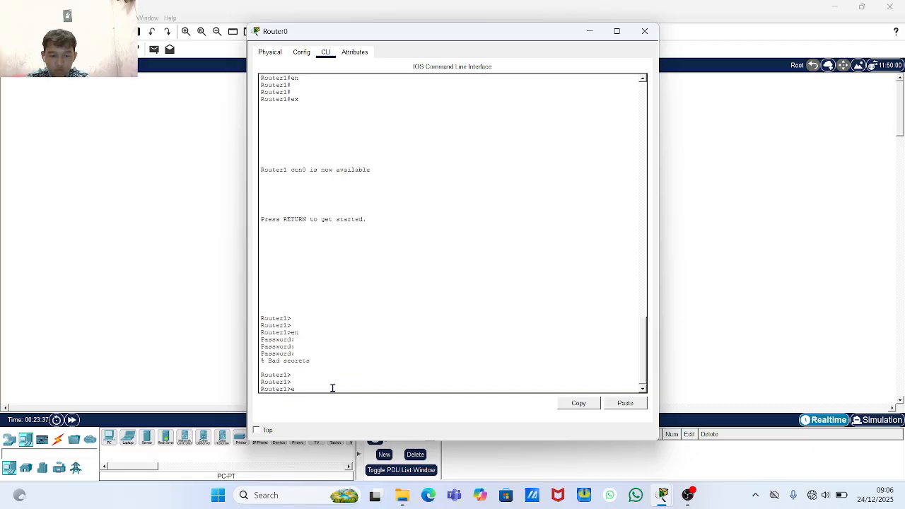
type("x")
key("Return")
key("Return")
key("Return")
key("Return")
key("Return")
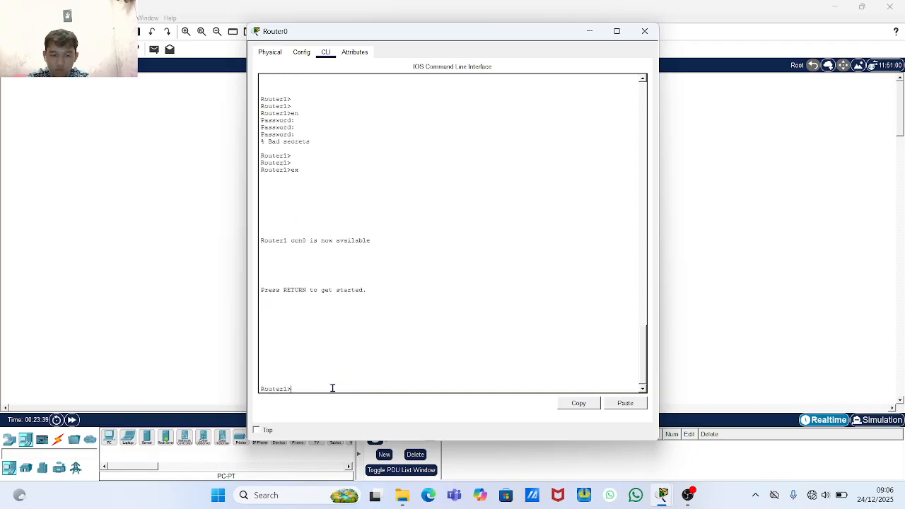
type("en")
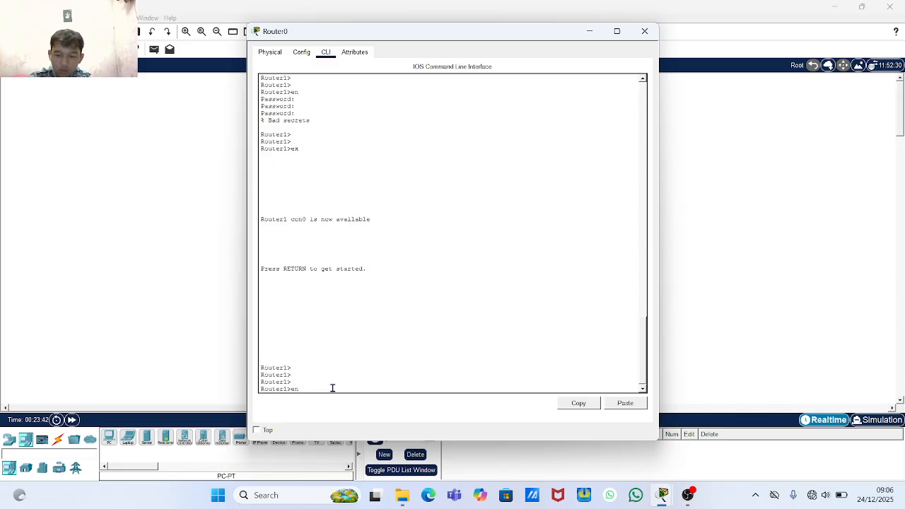
key("Return")
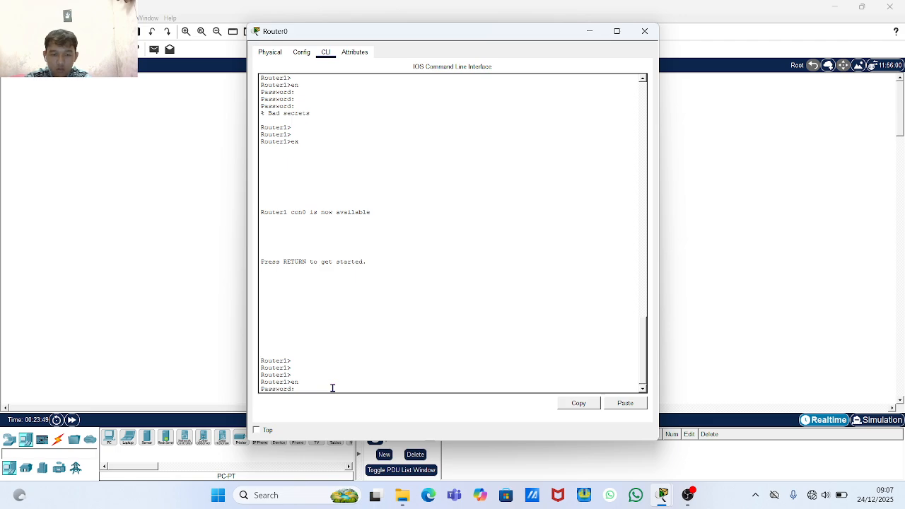
key("Return")
key("Return")
key("Return")
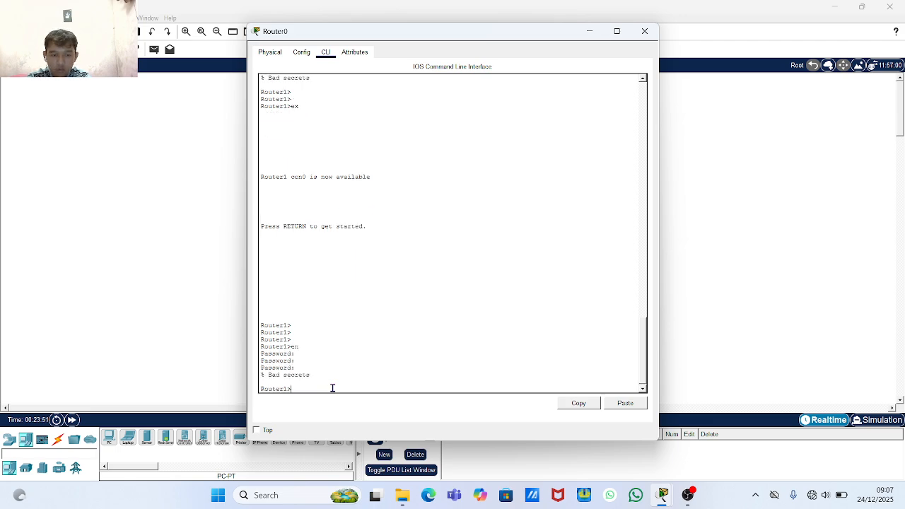
key("Return")
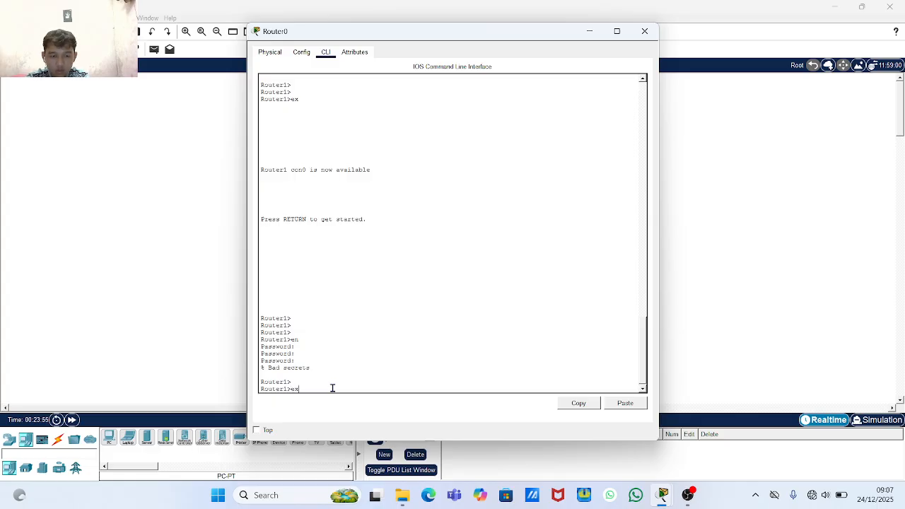
type("ex")
key("Return")
key("Return")
key("Return")
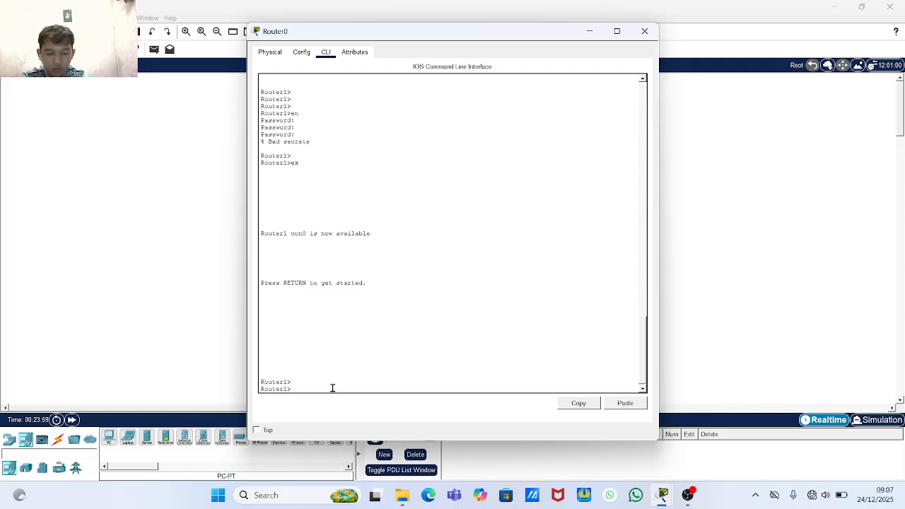
- Run 'enable' and give the correct password to reach the Router1# prompt
type("enab")
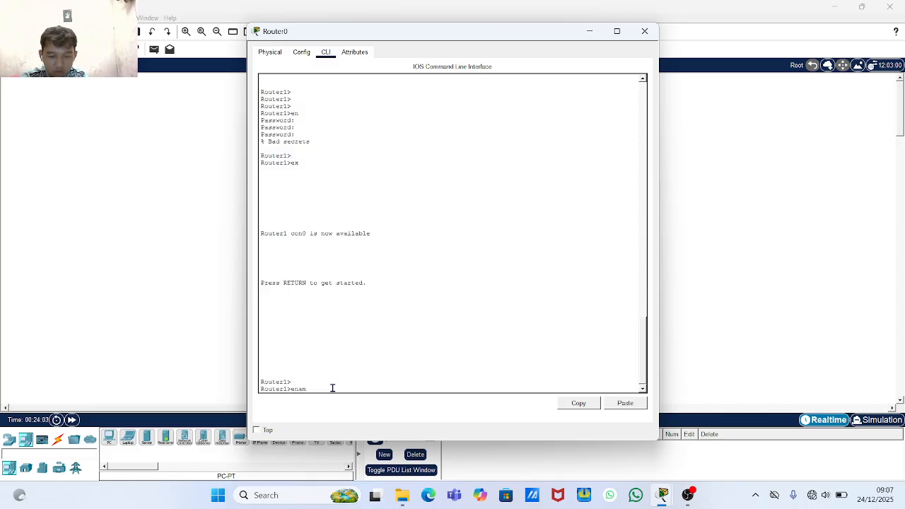
type("le")
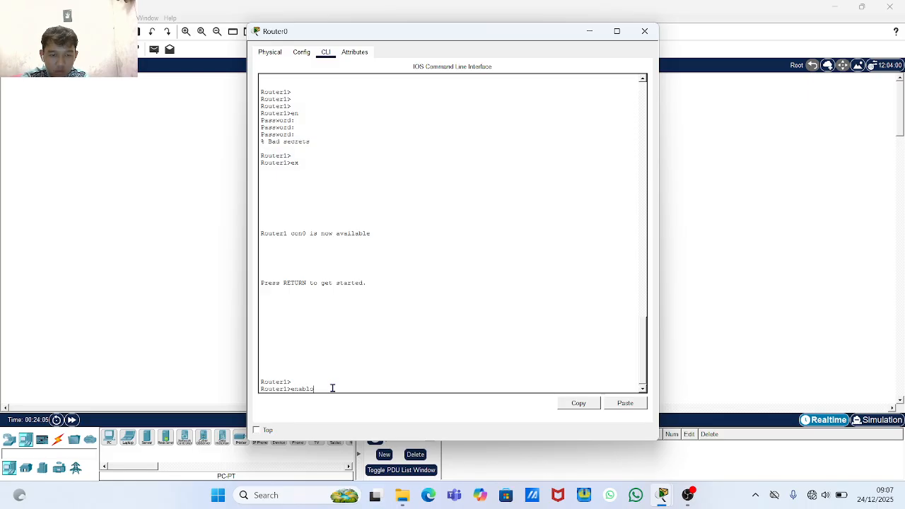
key("BackSpace")
type("le")
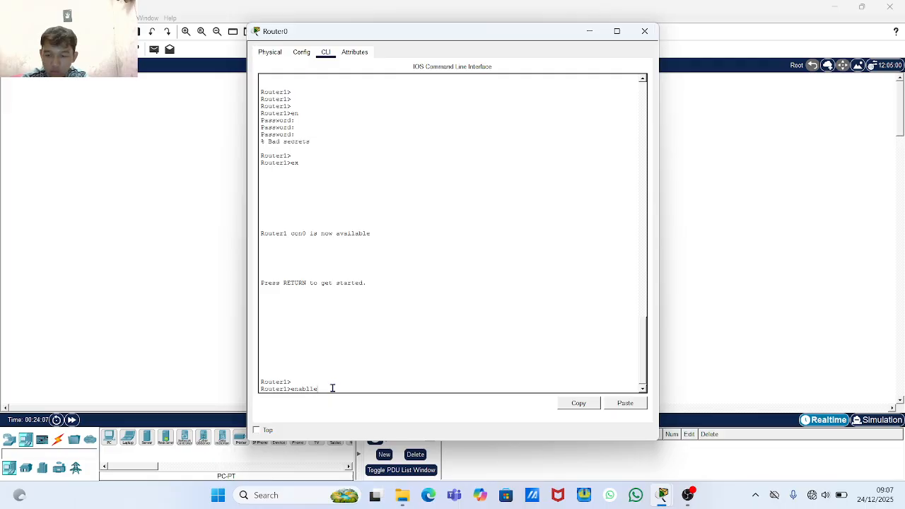
key("BackSpace")
key("BackSpace")
type("e")
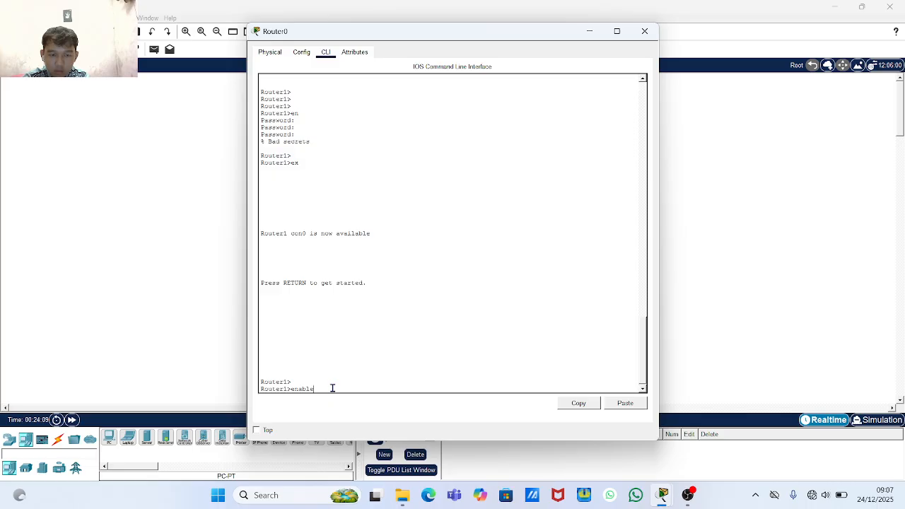
key("Return")
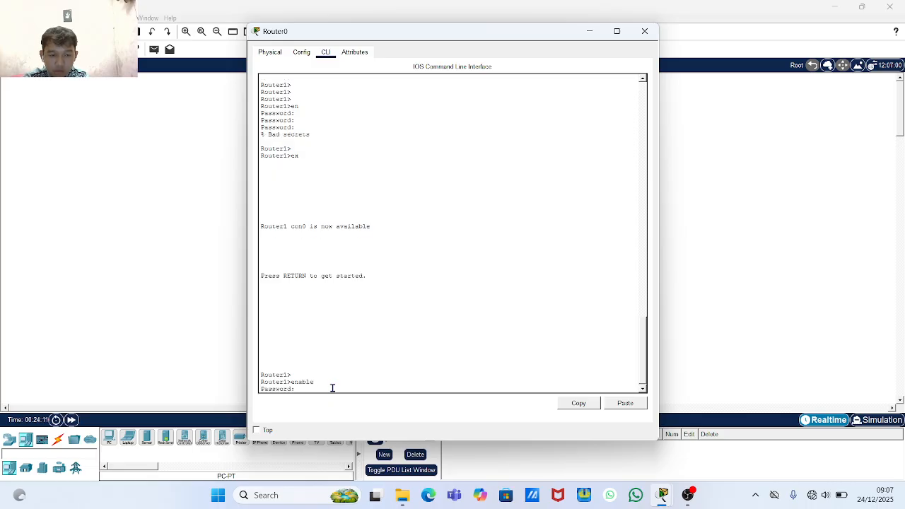
key("Return")
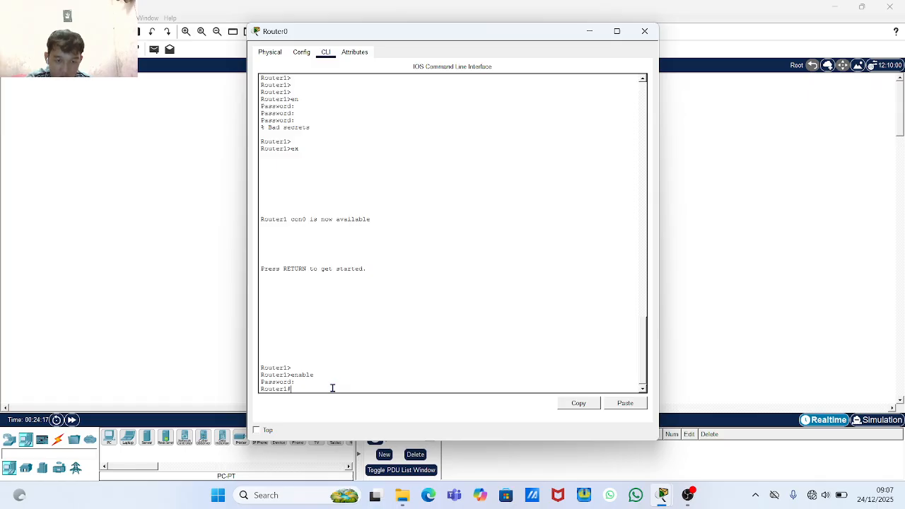
key("Return")
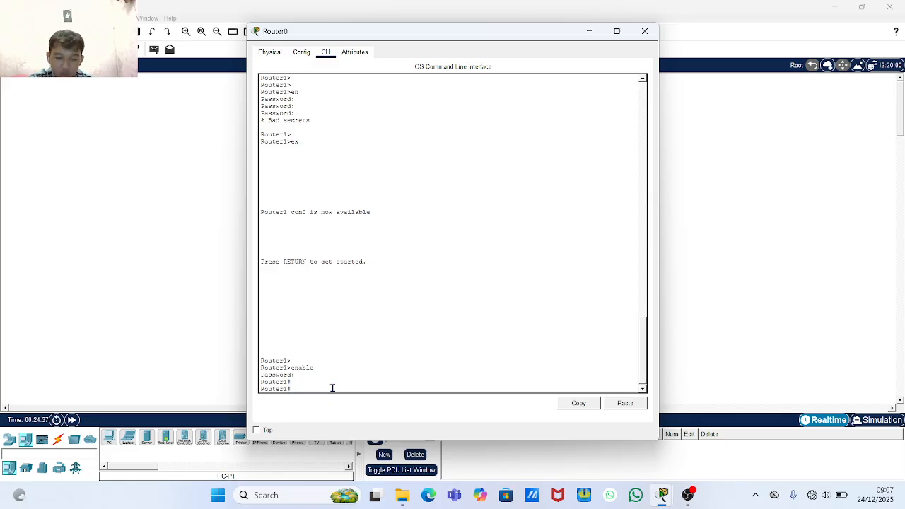
- Show the 513-byte running configuration with 'show runn', still listing the plain-text enable password
type("do")
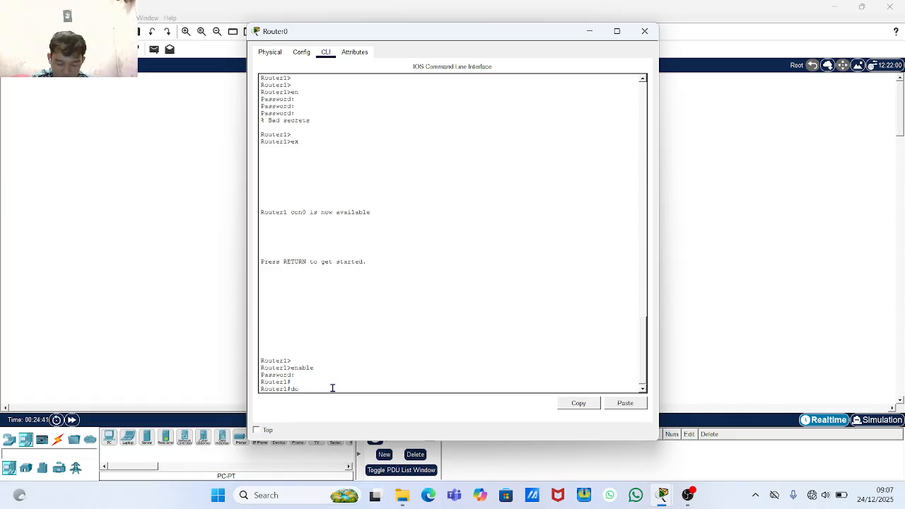
key("BackSpace")
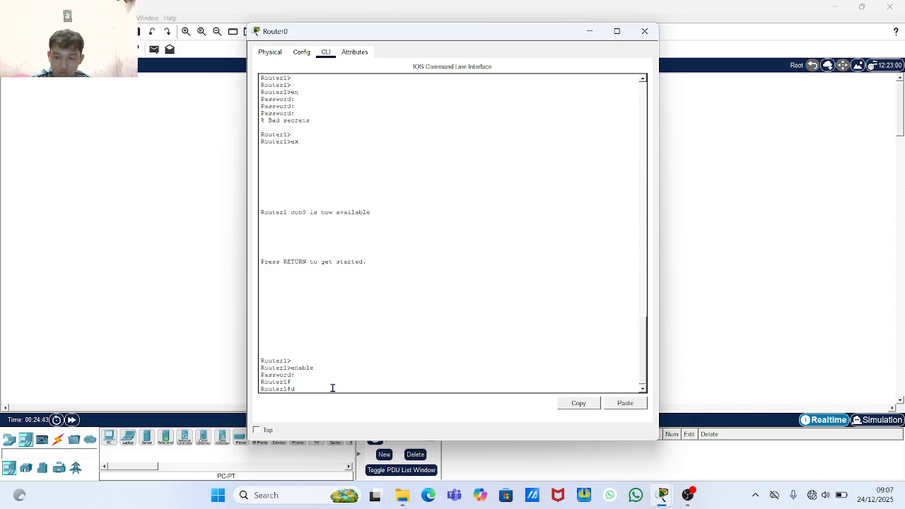
type("ho")
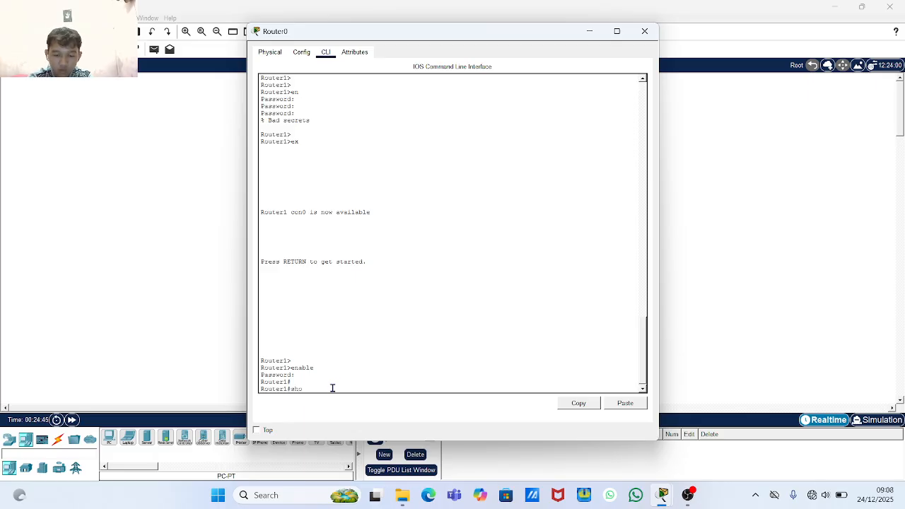
type("w runn")
key("Return")
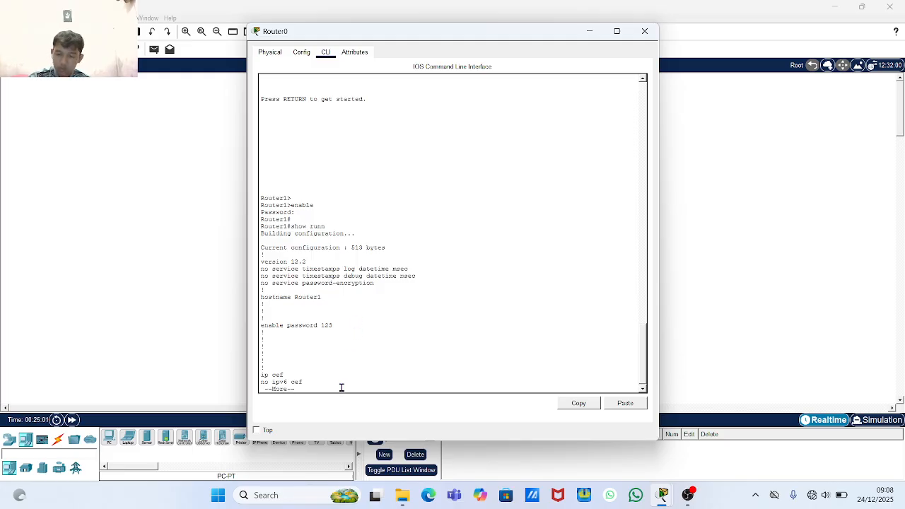
key("q")
key("Return")
key("Return")
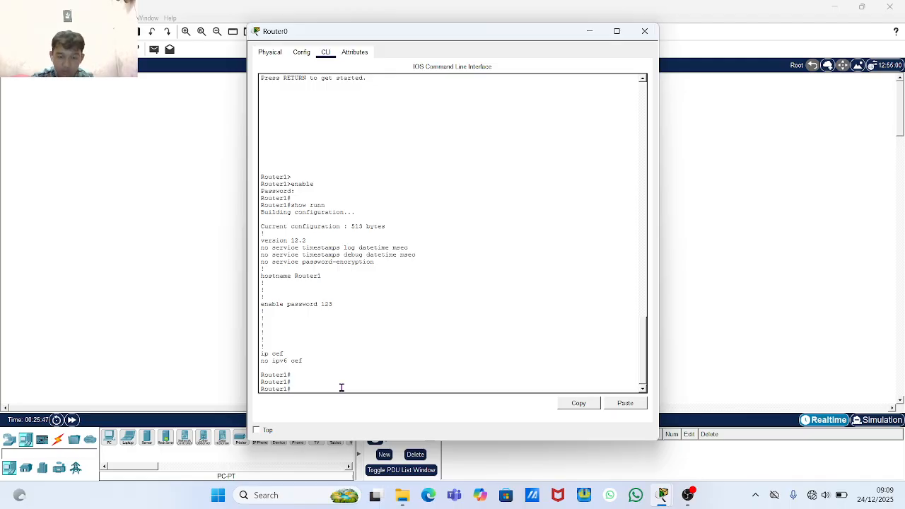
type("config")
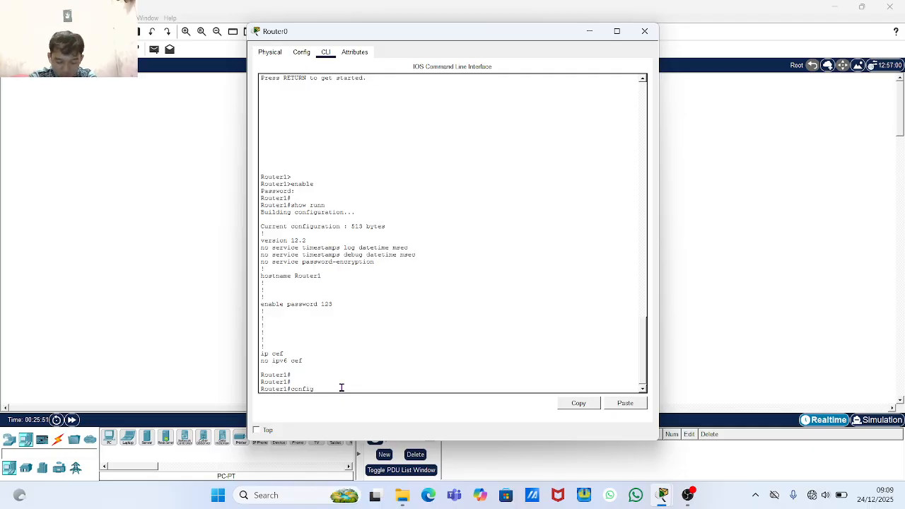
type(" termin")
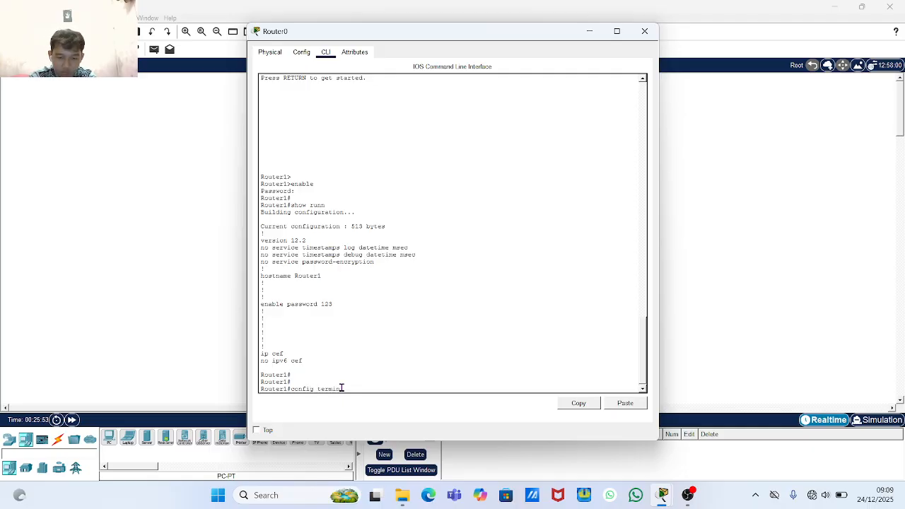
type("a")
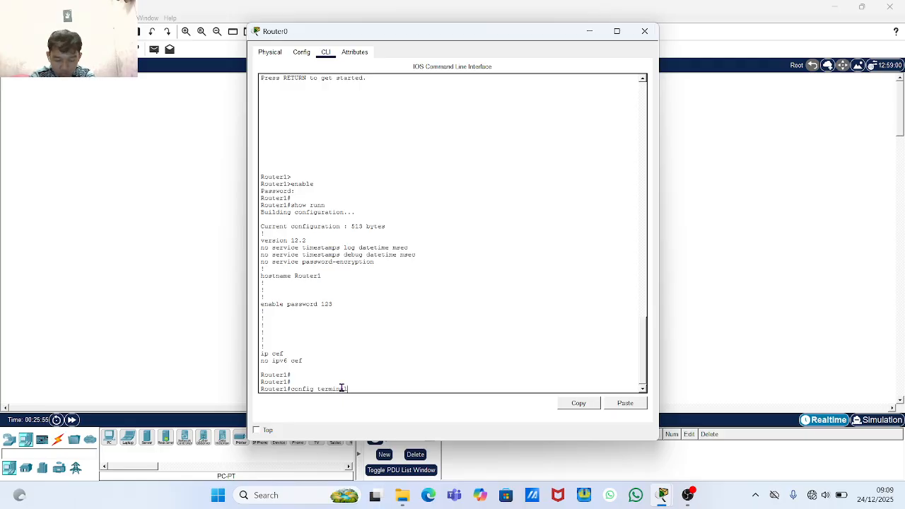
- Enter global configuration and turn on 'service password' encryption after bare 'serv' is rejected
key("Return")
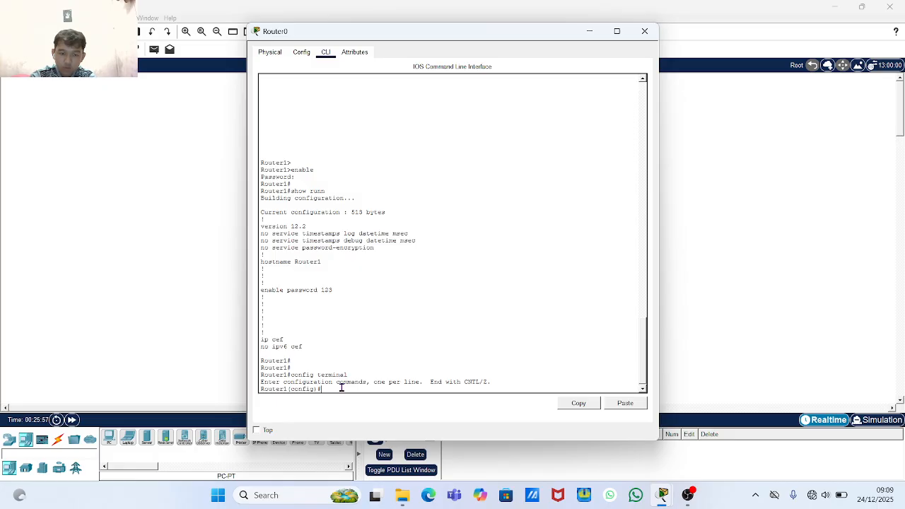
key("Return")
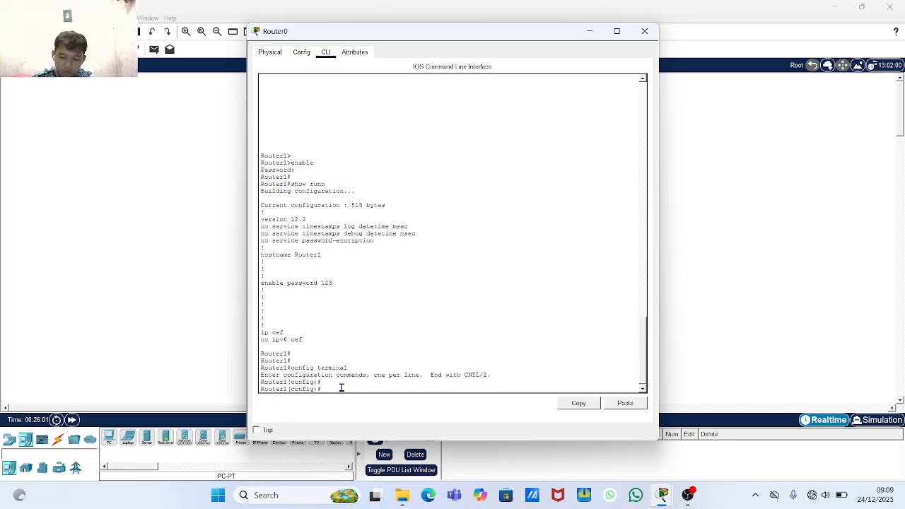
key("Return")
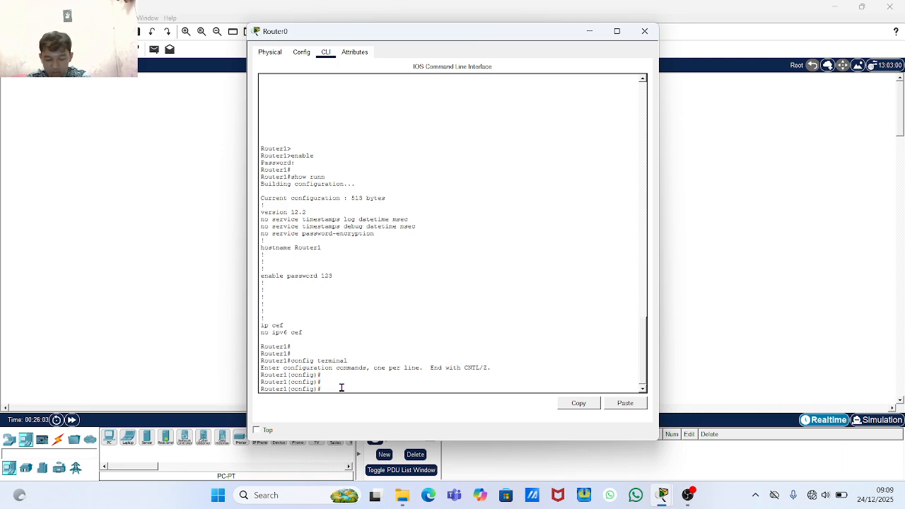
type("se")
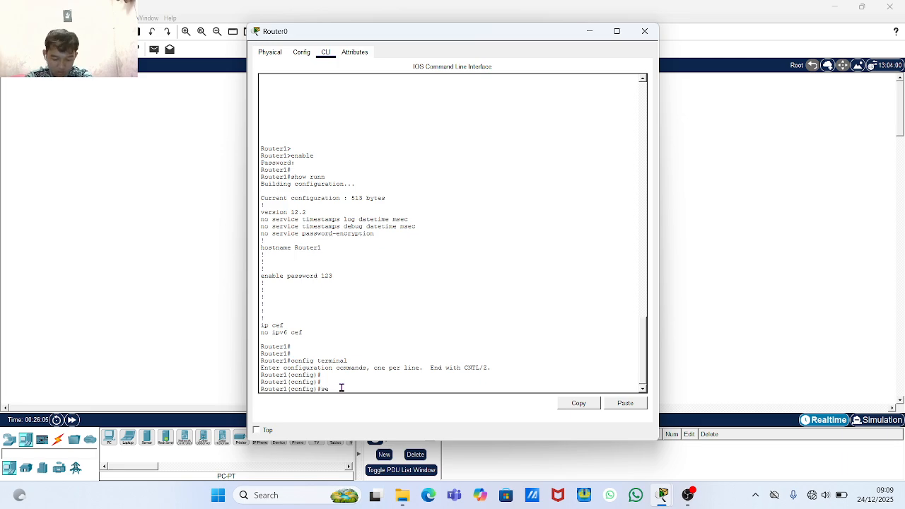
type("r")
type("vice")
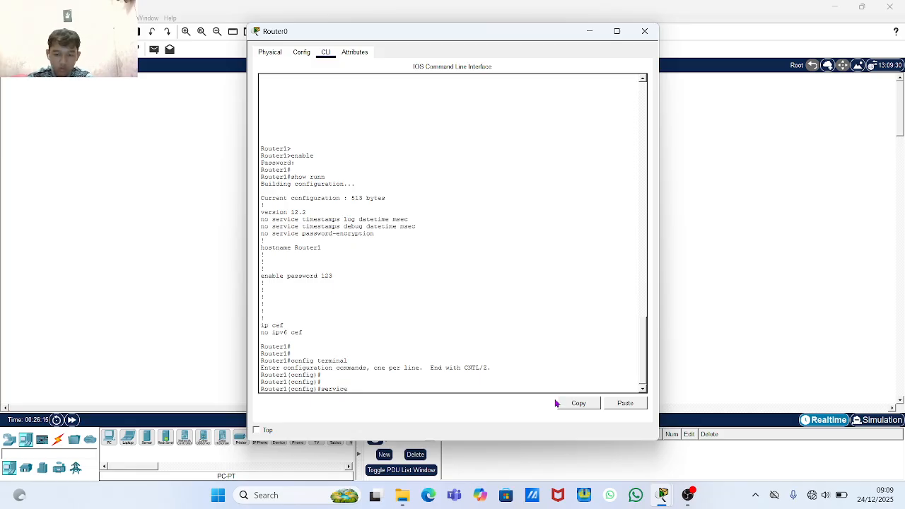
key("Return")
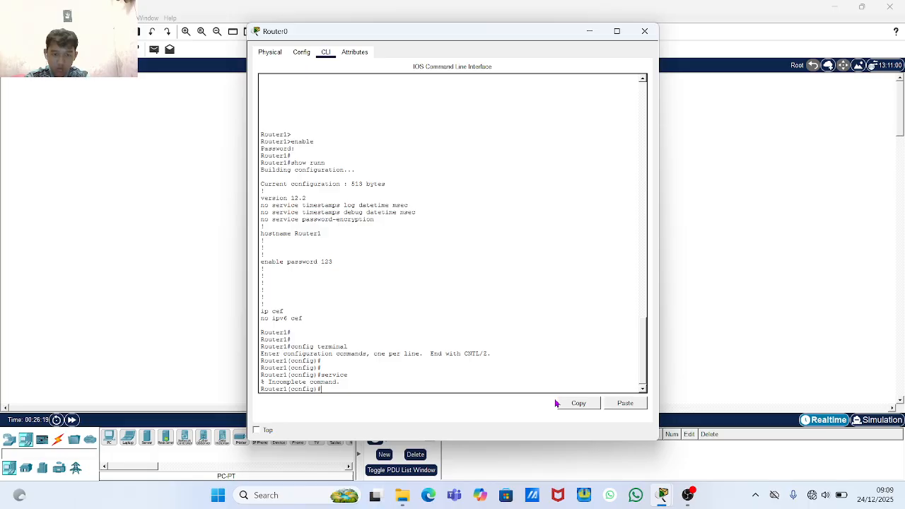
type("sere")
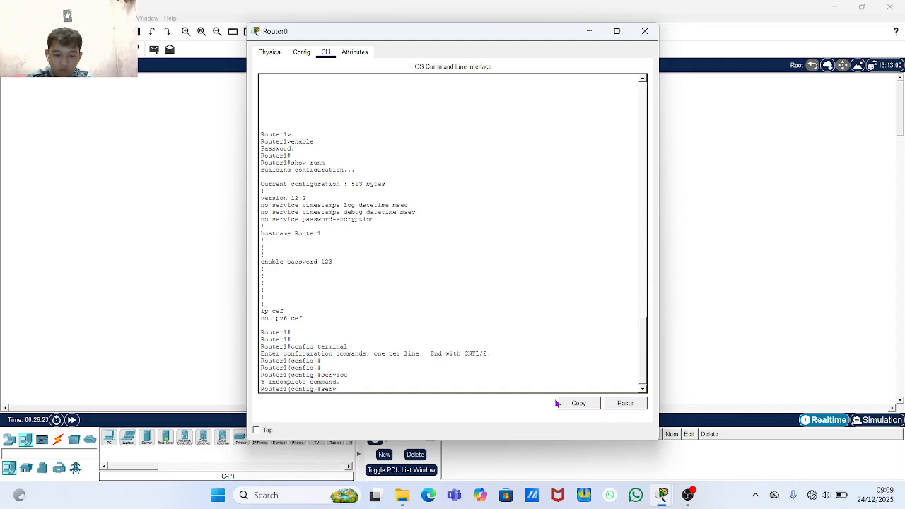
type("ice")
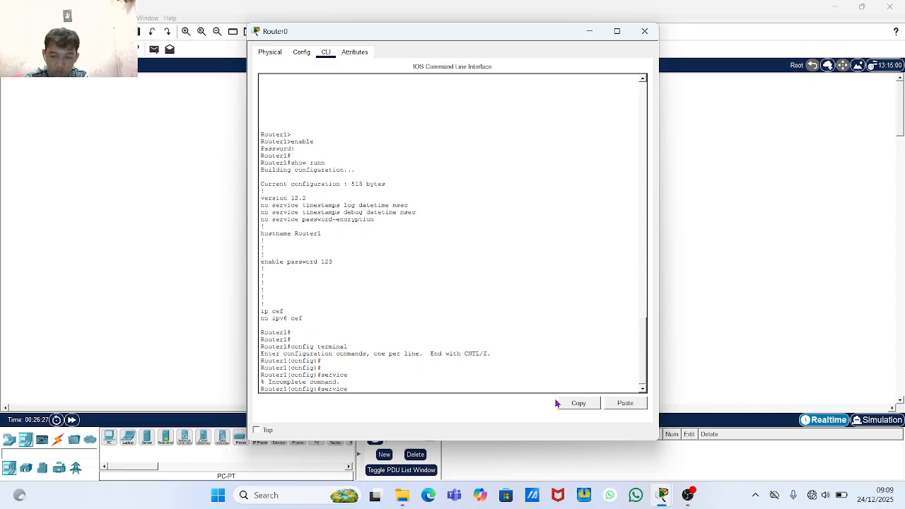
type("ssword")
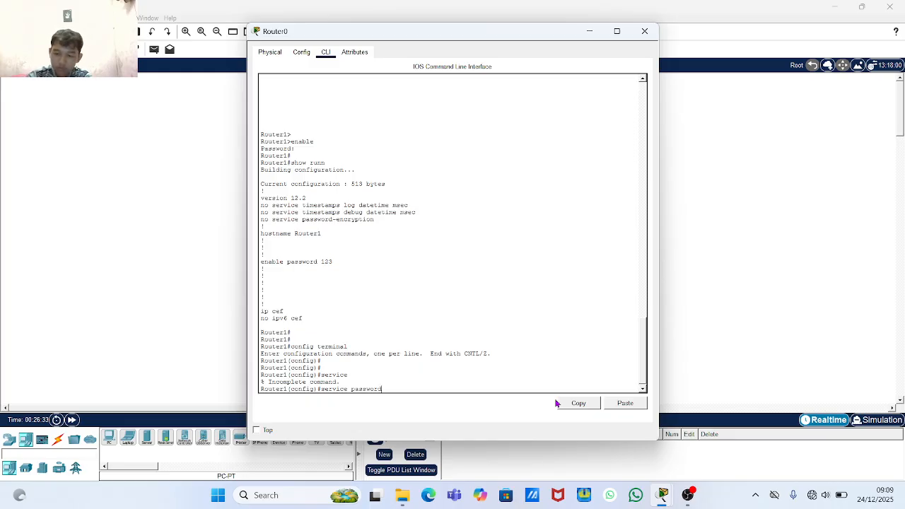
key("Return")
key("Return")
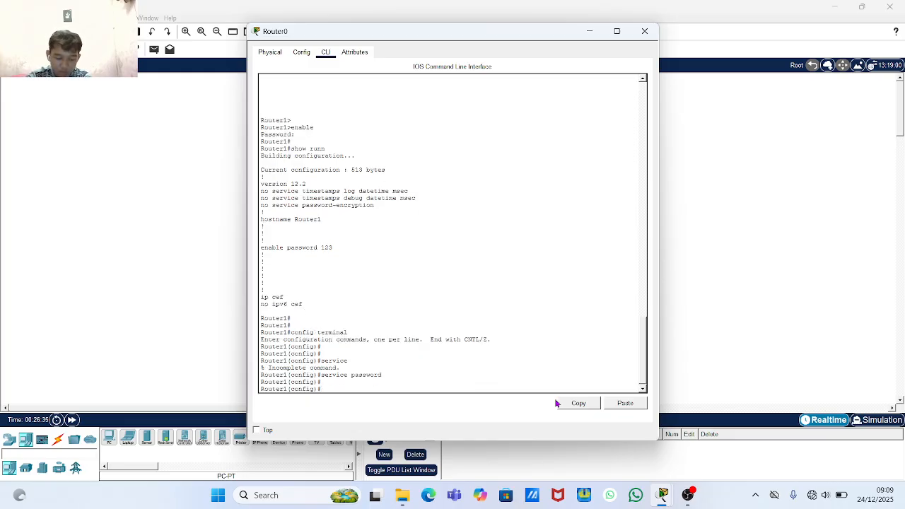
type("do ")
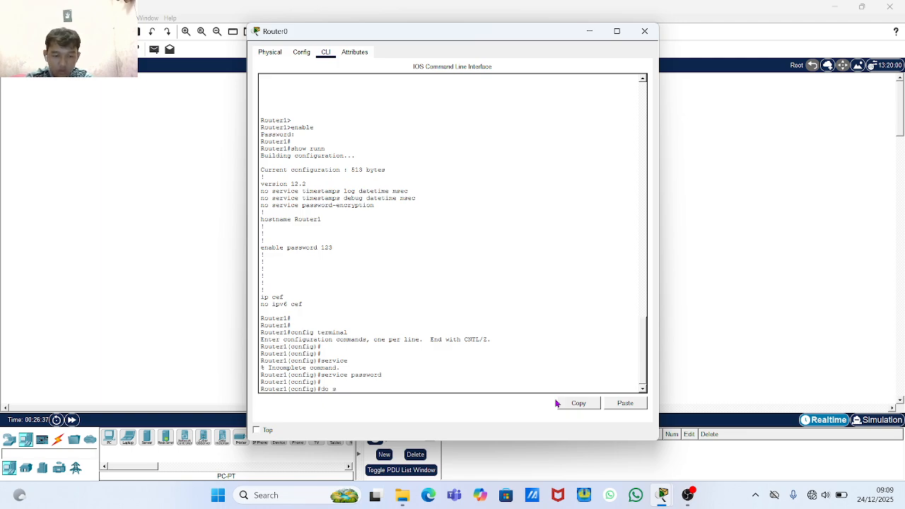
type("show")
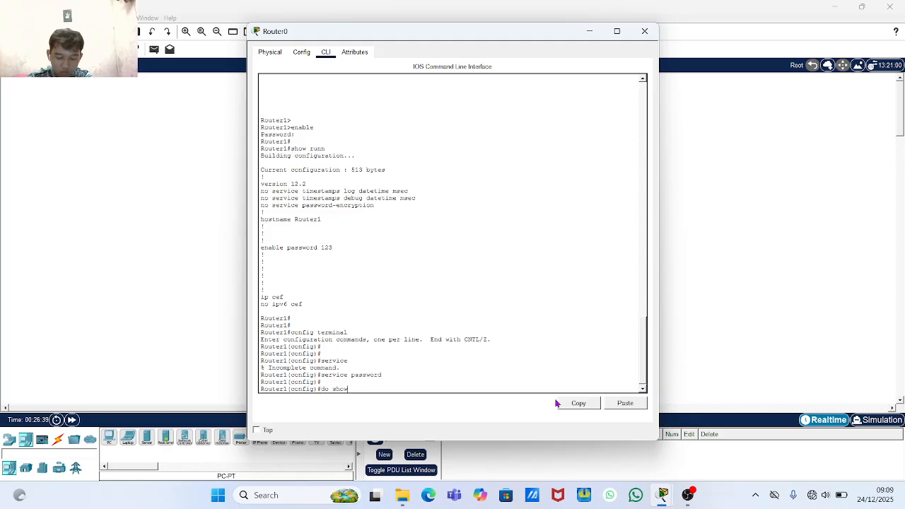
type(" r")
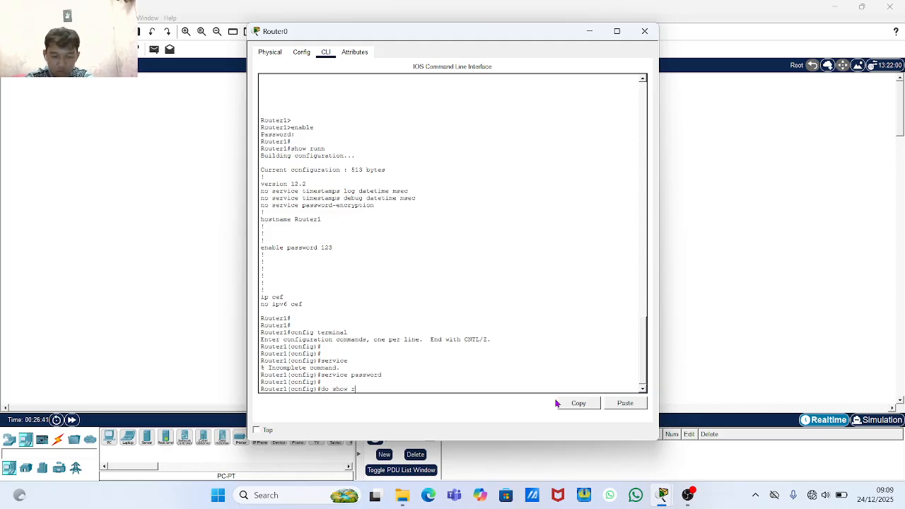
type("unn")
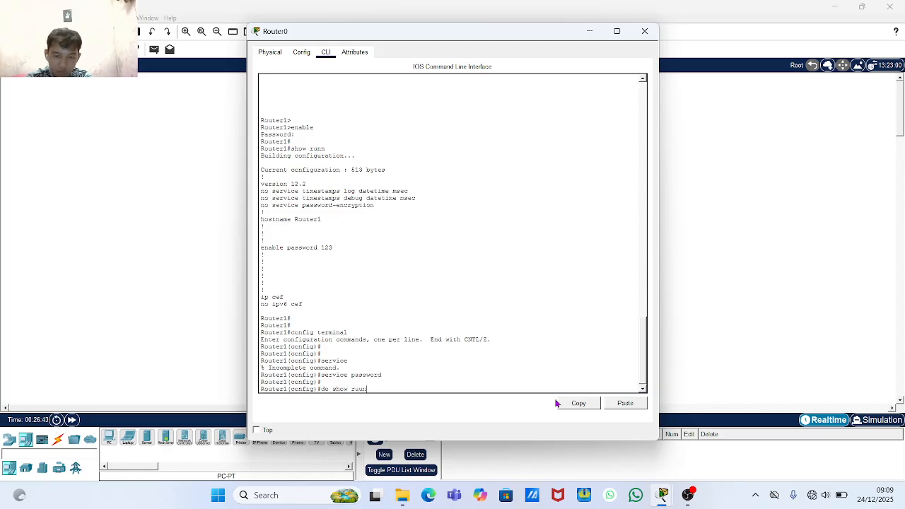
- Run 'do show run' and highlight the type 7 encrypted enable password in the 517-byte output
key("BackSpace")
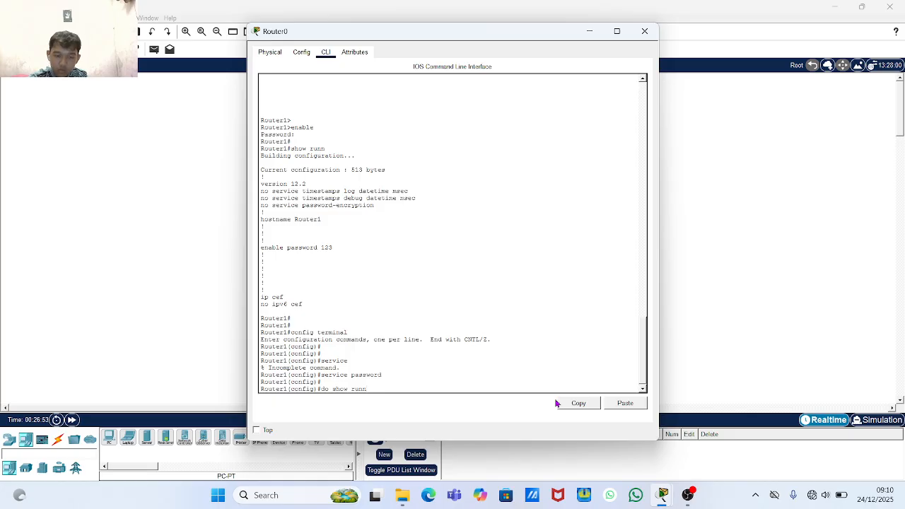
key("Return")
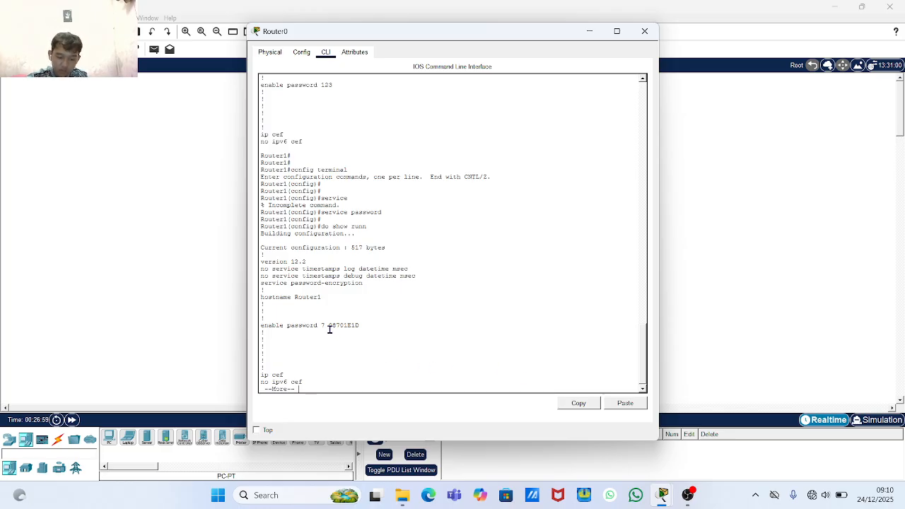
left_click_drag(333, 326, 366, 327)
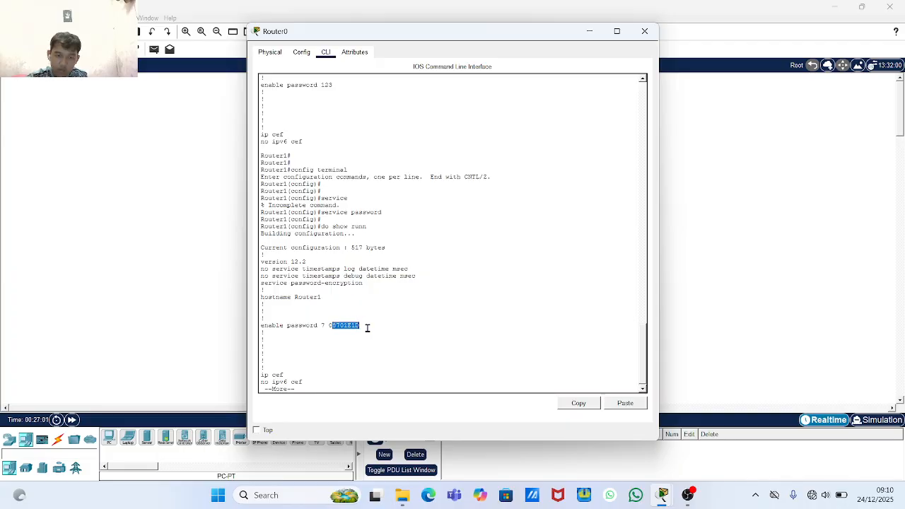
left_click(380, 340)
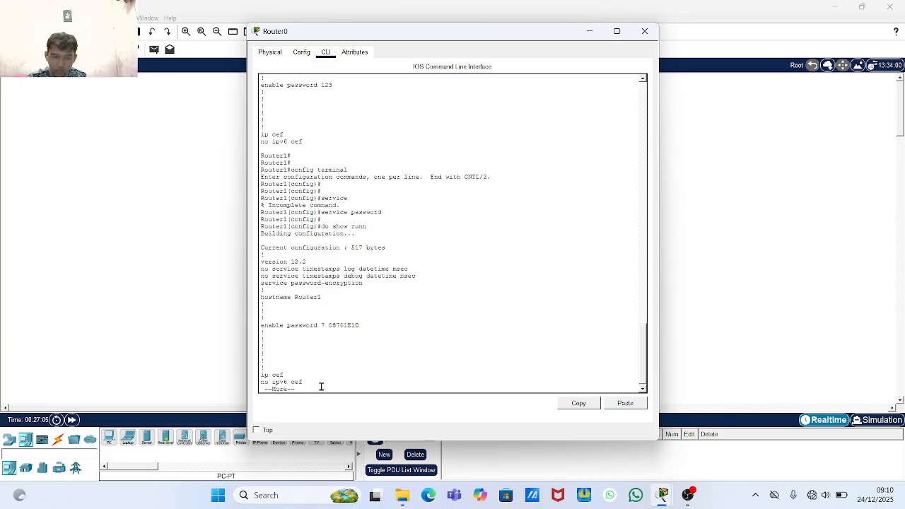
key("q")
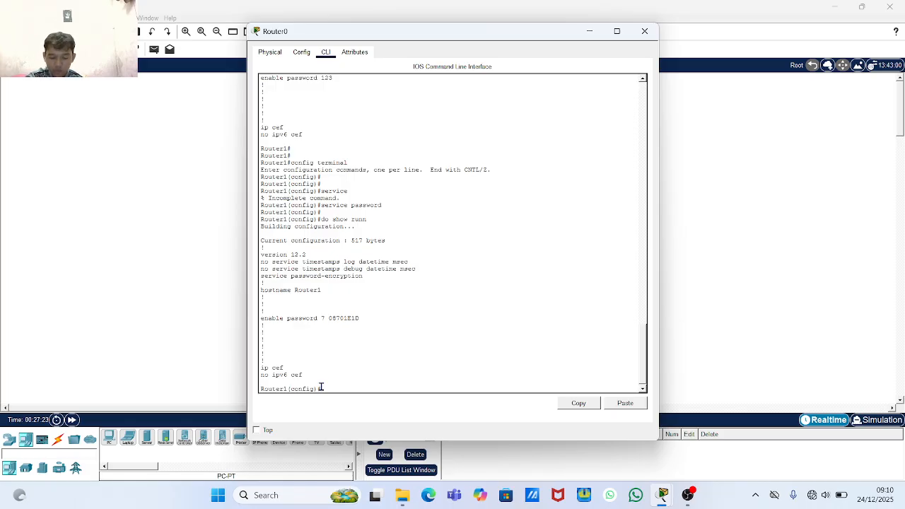
key("Return")
key("Return")
key("Return")
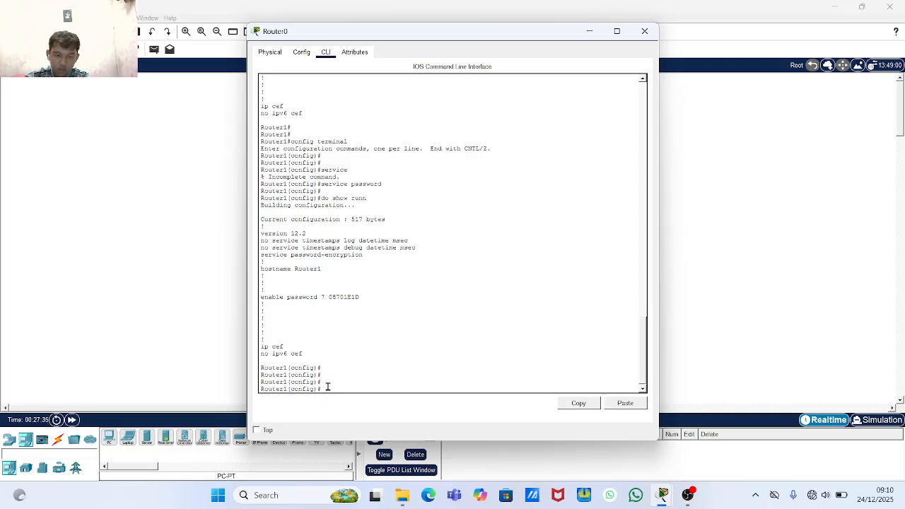
- Remove Router1's enable password with 'no enable password' in global configuration mode
type("n")
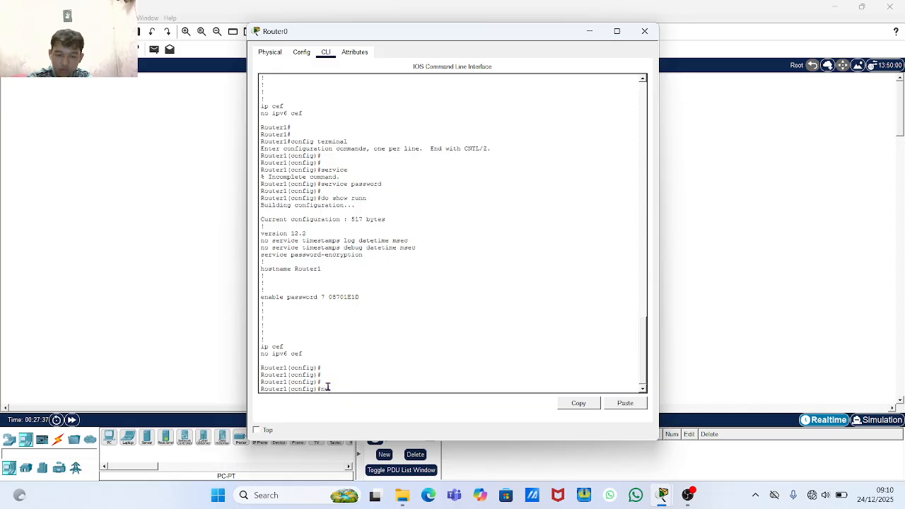
type("o e")
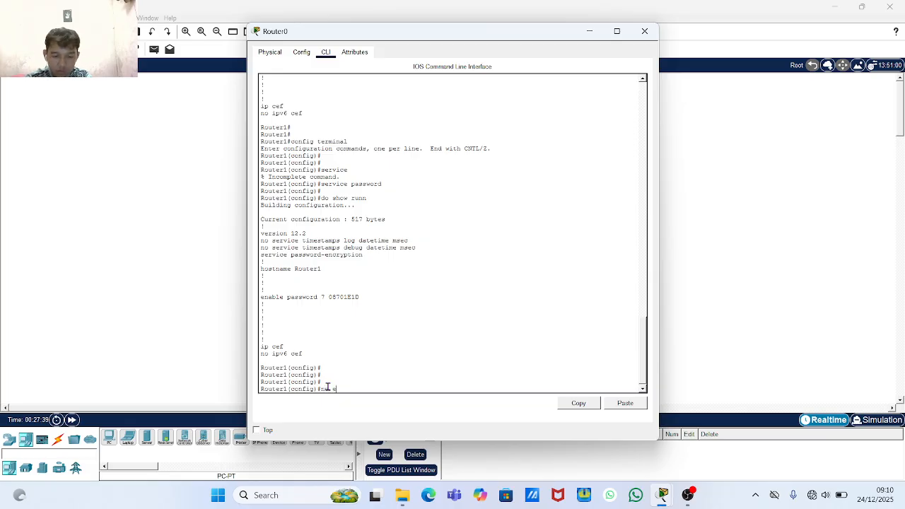
type("nable pas")
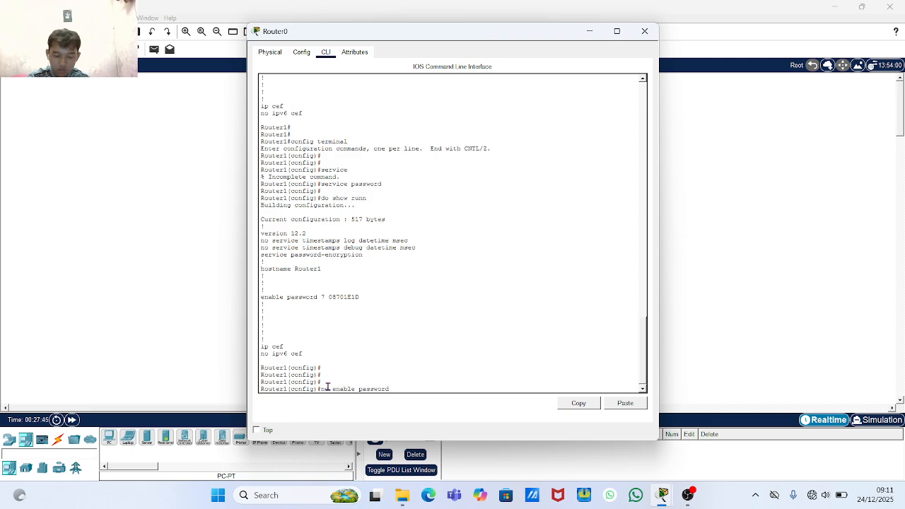
type("sword")
key("Return")
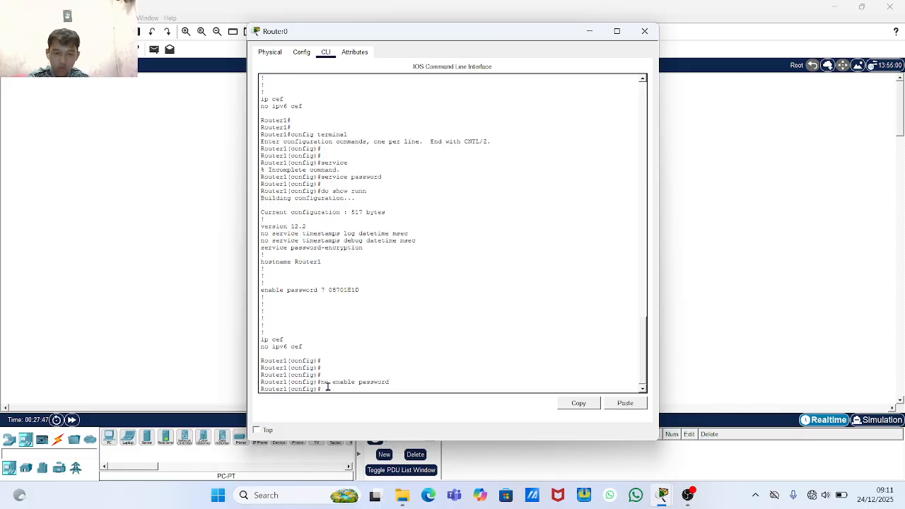
key("Return")
key("Return")
- Rerun 'do show run' to confirm the enable password is gone (488 bytes)
type("d")
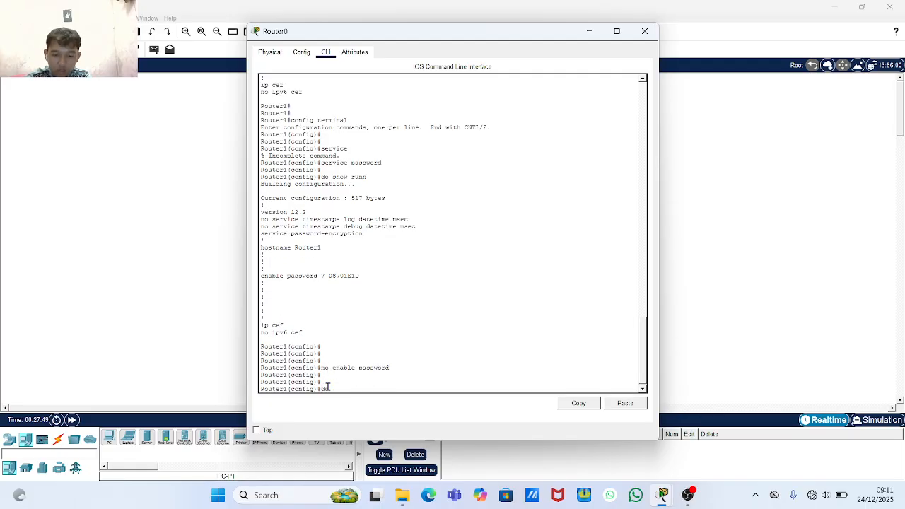
type("o show")
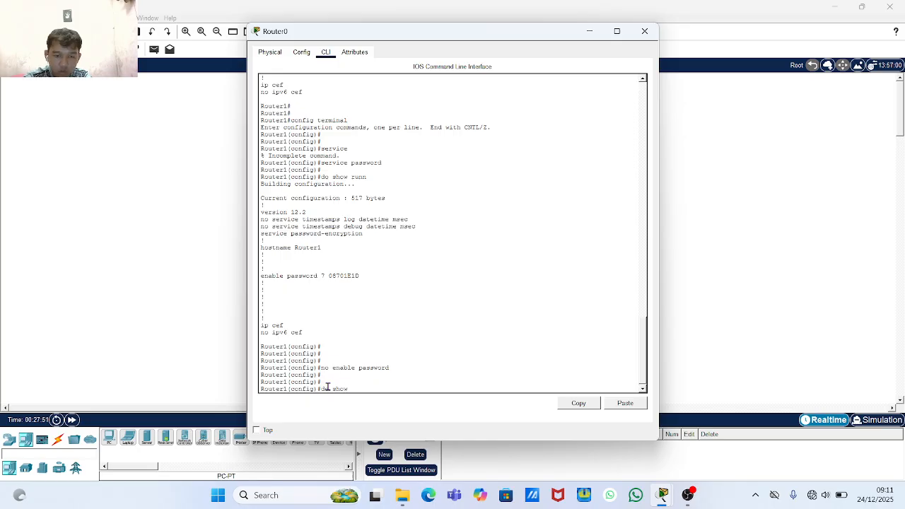
type(" ru")
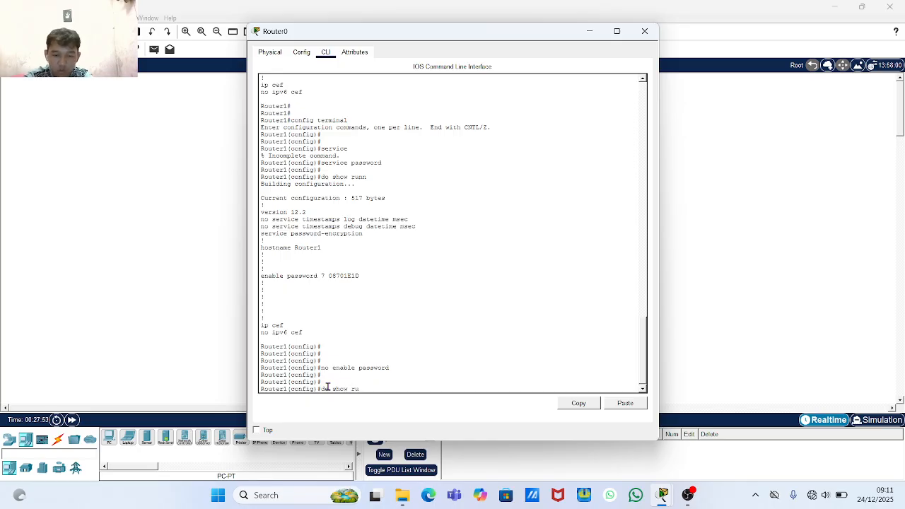
type("nn")
key("BackSpace")
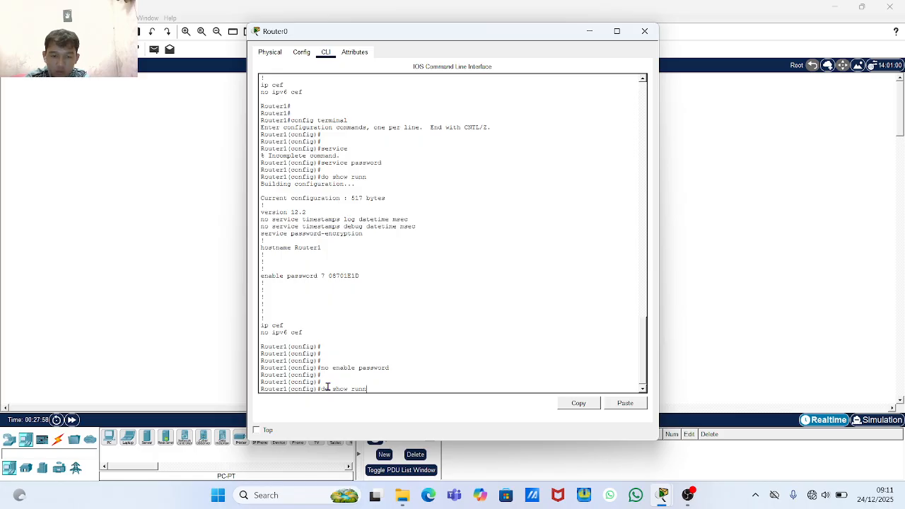
key("Return")
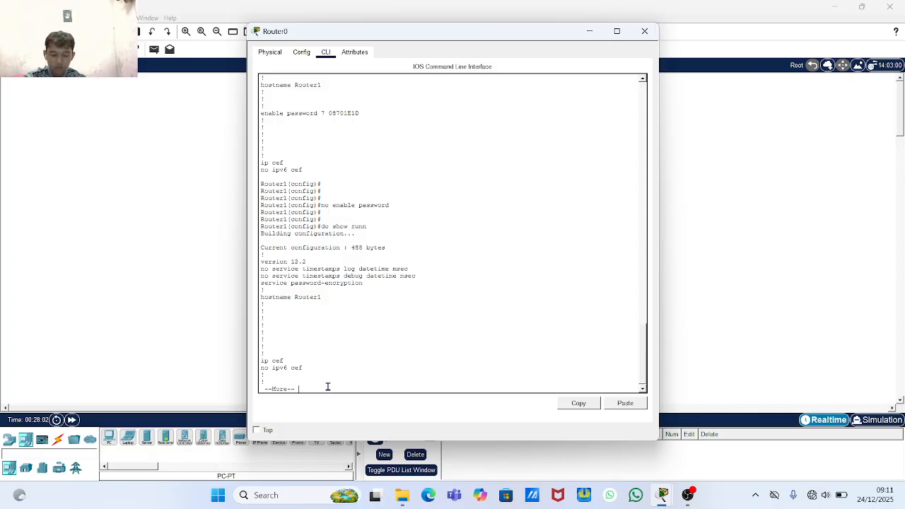
key("q")
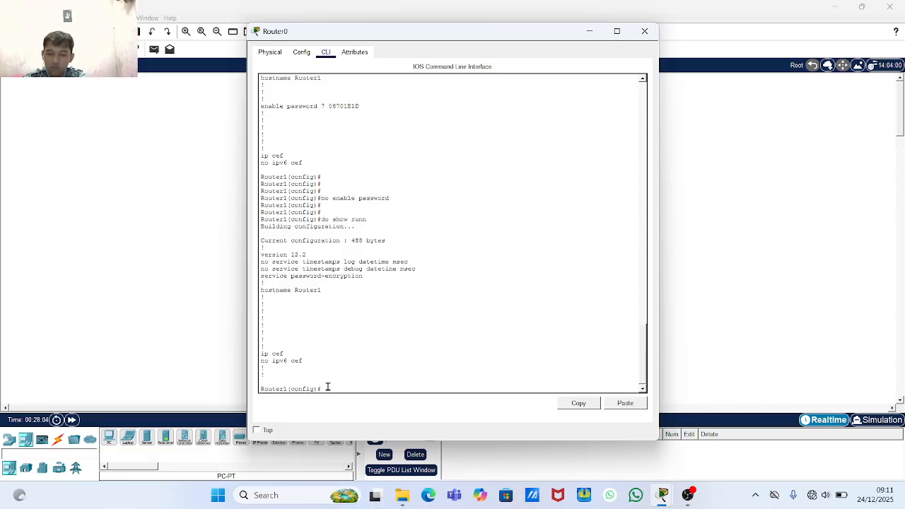
key("Return")
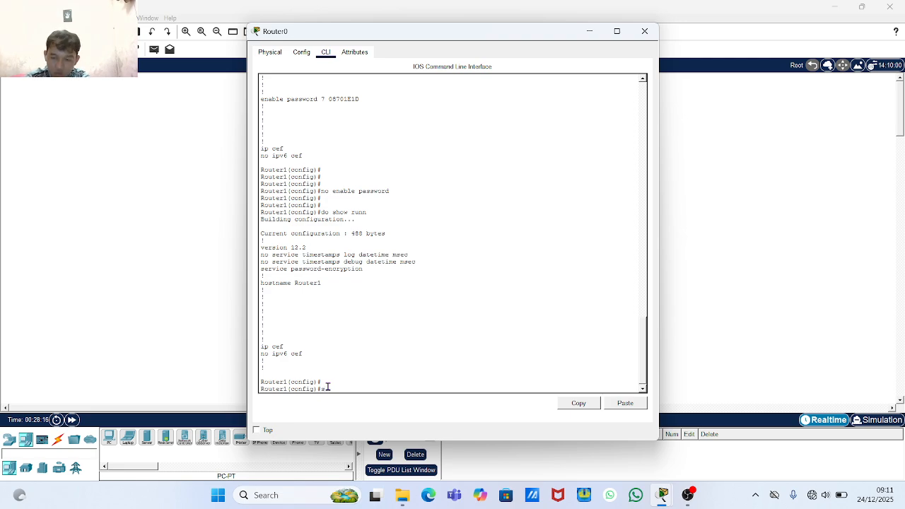
- Set an enable secret for Router1 using the chosen password
type("en")
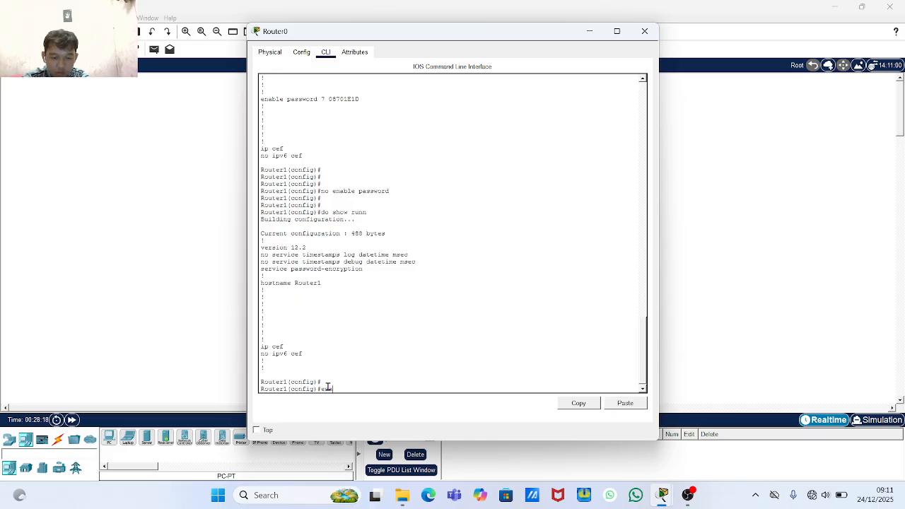
type("able")
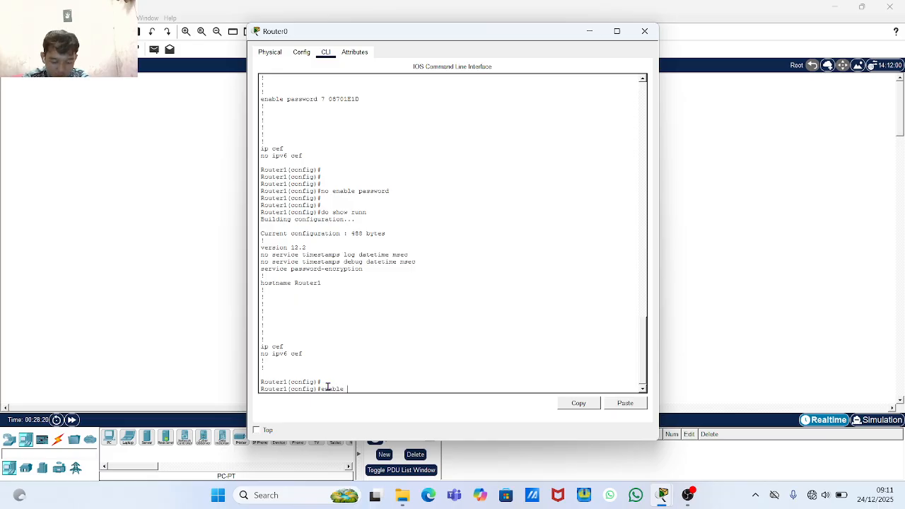
type(" secre")
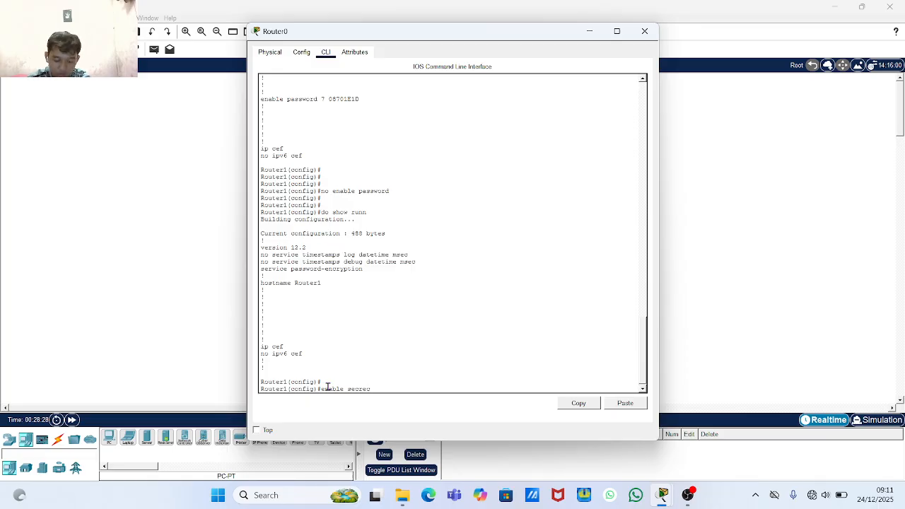
type("t h")
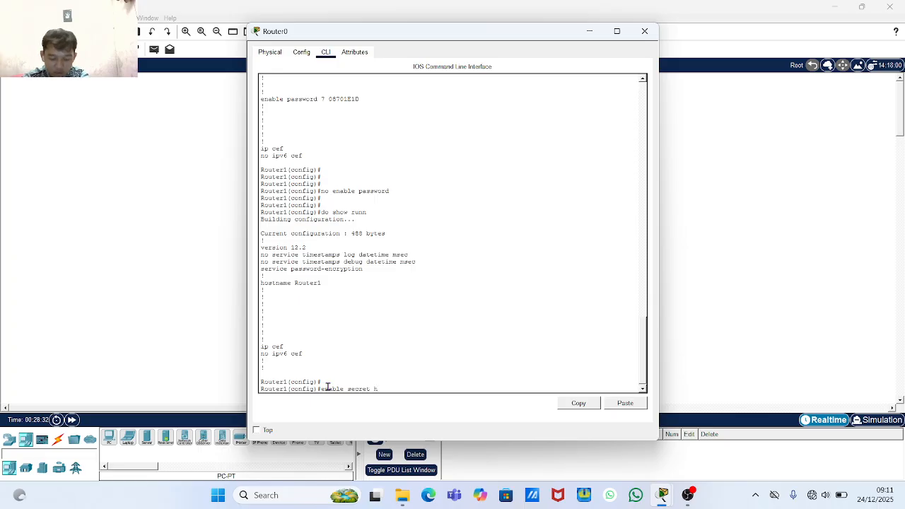
type("endi")
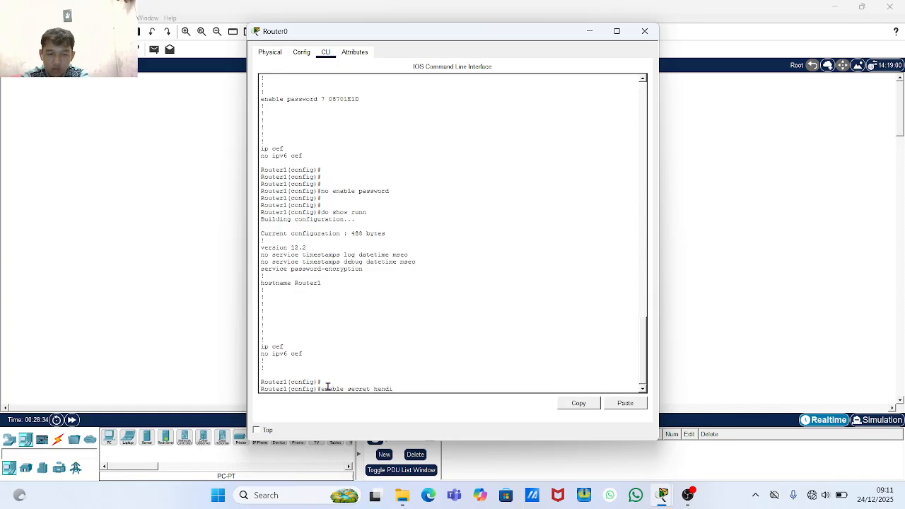
key("Return")
key("Return")
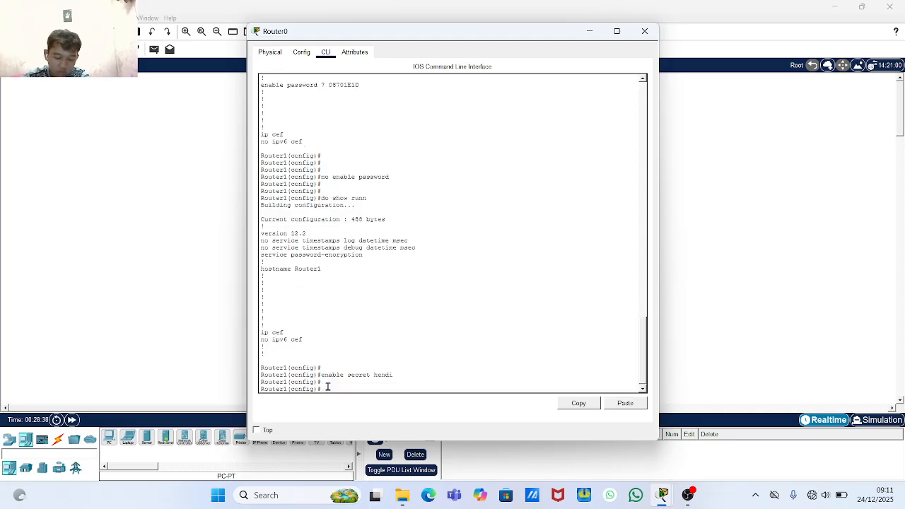
key("Return")
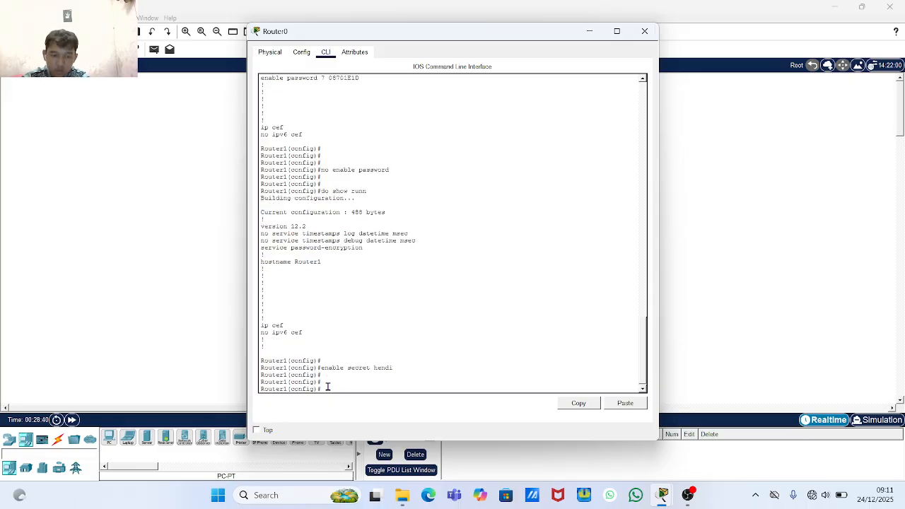
- Run 'do show run' and inspect the enable secret 5 hash (537 bytes)
type("do")
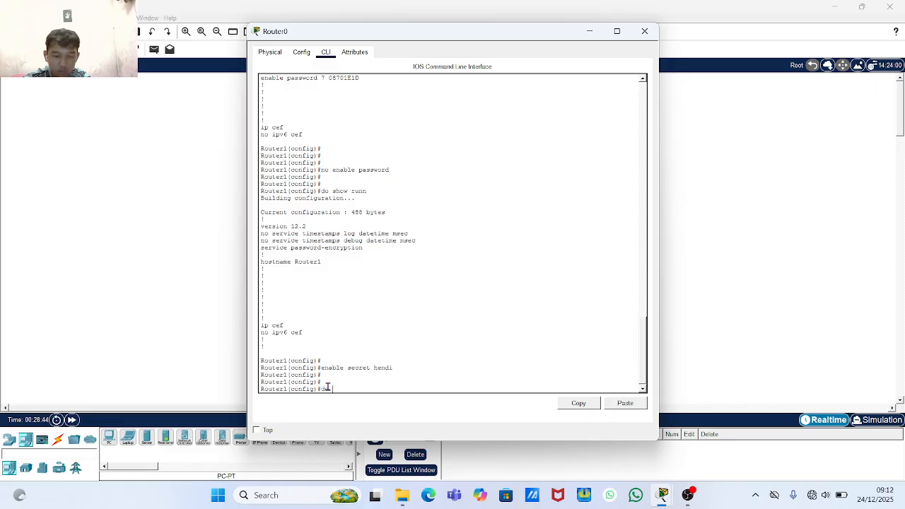
type(" show runn")
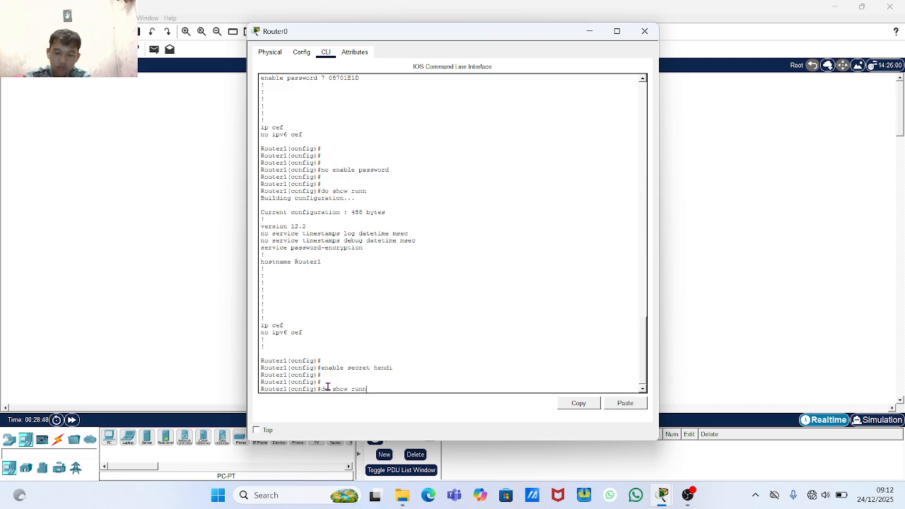
key("Return")
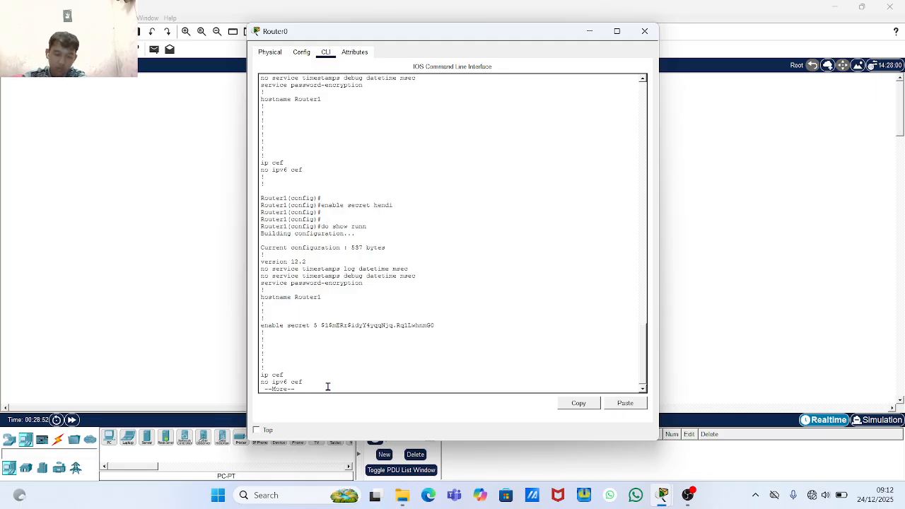
double_click(400, 326)
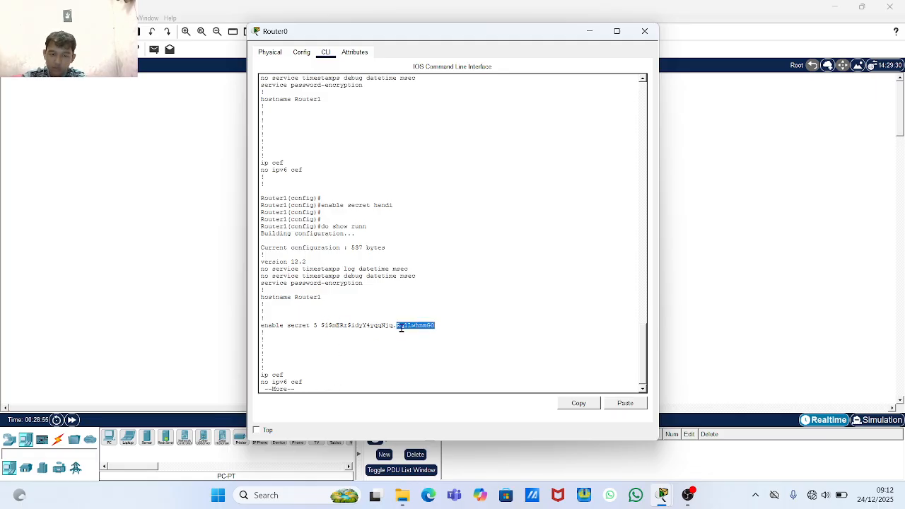
left_click(362, 326)
left_click_drag(318, 325, 433, 324)
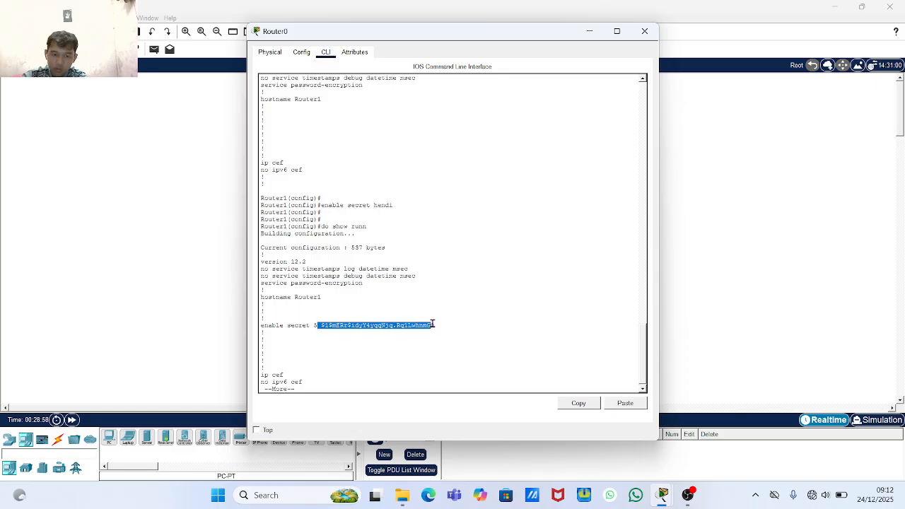
left_click(433, 324)
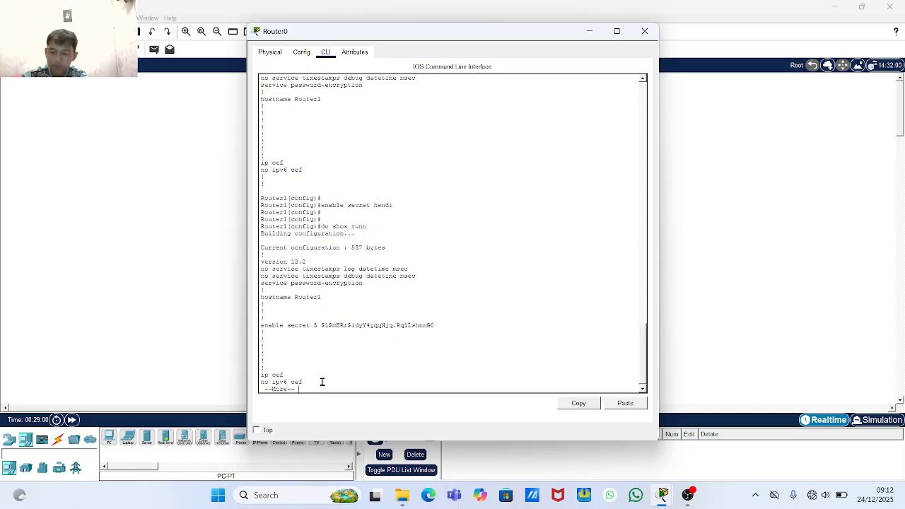
key("ctrl+c")
key("Return")
key("Return")
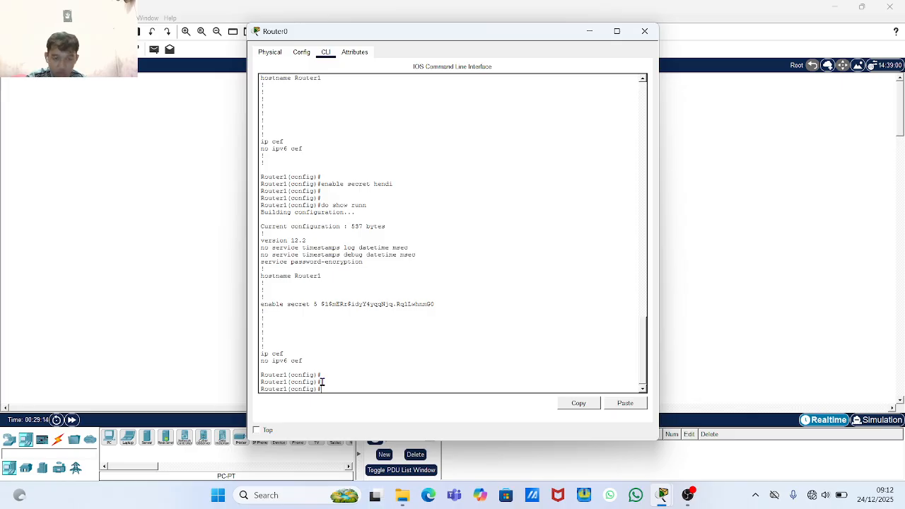
- Leave configuration mode and end the Router1 console session
type("x")
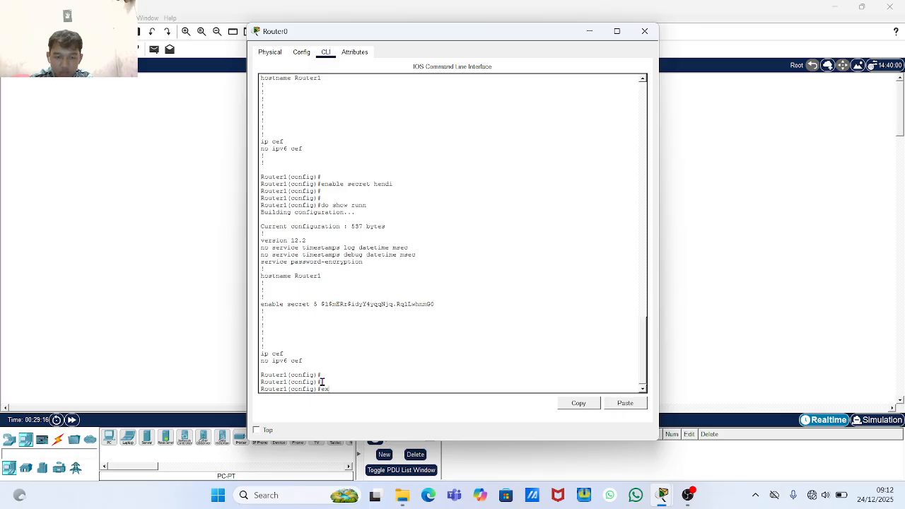
key("Return")
key("Return")
key("Return")
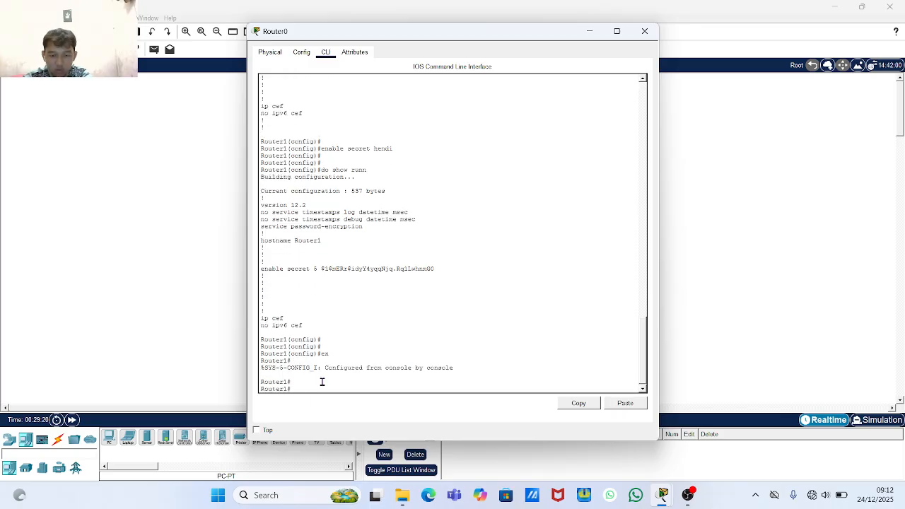
type("en")
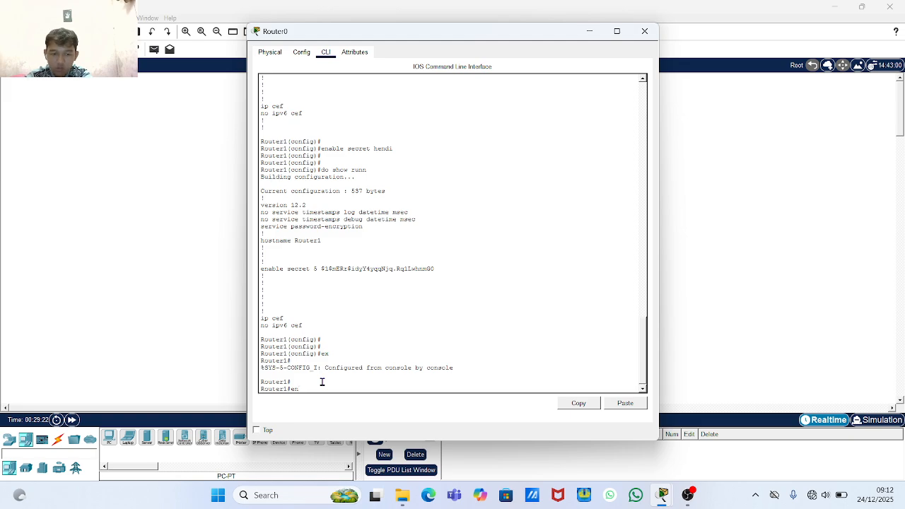
key("Return")
key("Return")
key("Return")
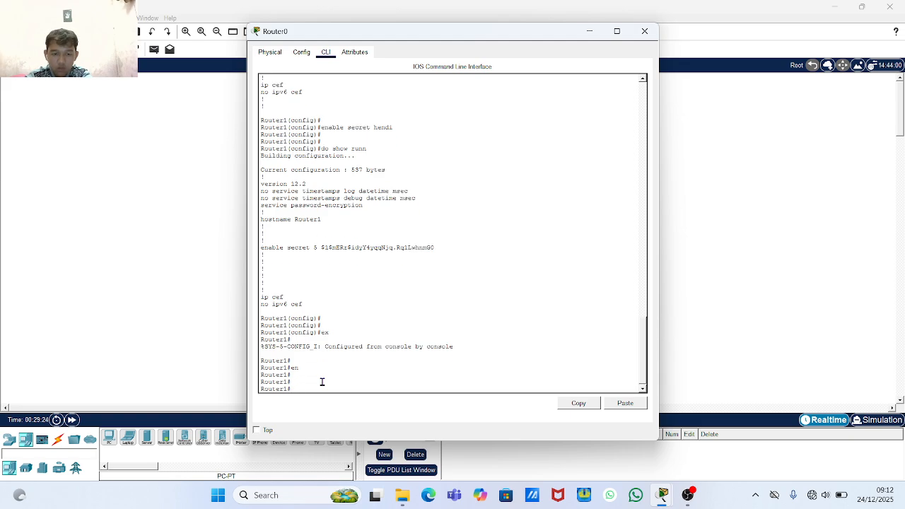
type("ex")
key("Return")
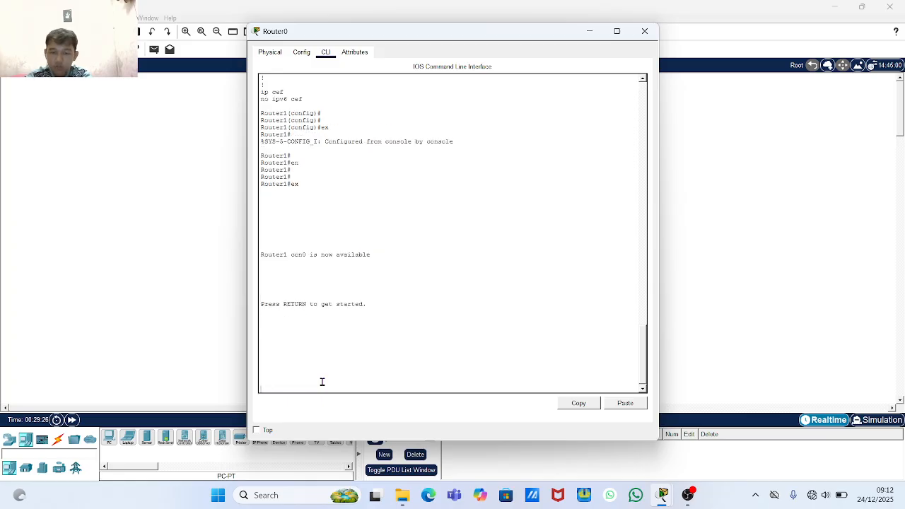
key("Return")
key("Return")
key("Return")
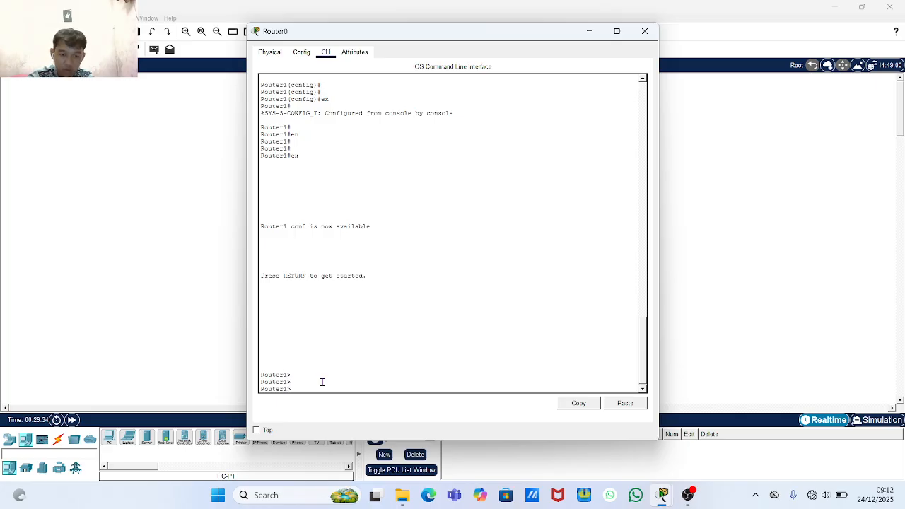
- Log back in with 'en', entering the enable secret at the Password prompt to reach Router1#
type("en")
key("Return")
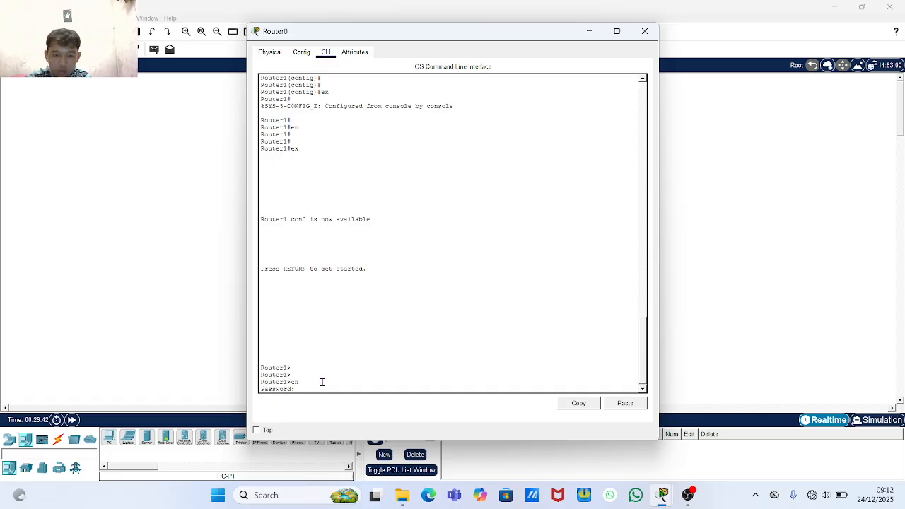
key("Return")
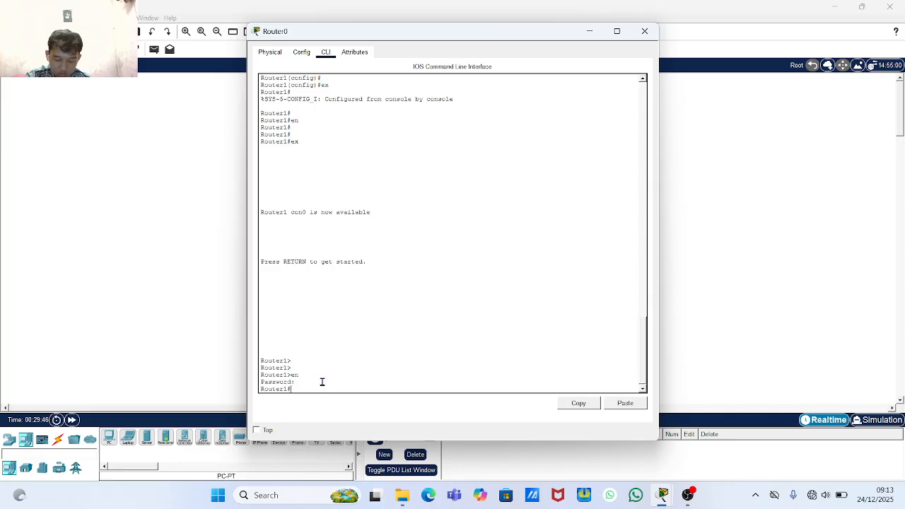
key("Return")
key("Return")
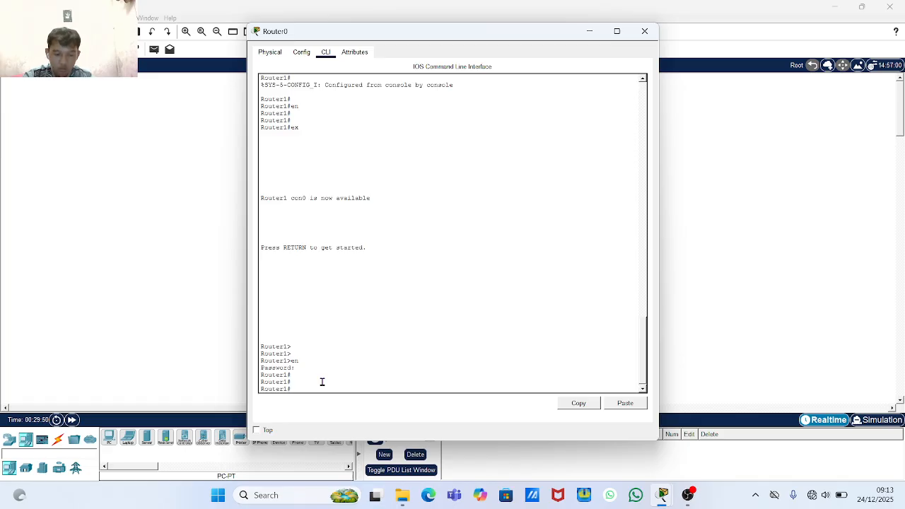
- Enter 'config terminal' and confirm 'do show run' still lists enable secret 5 at 537 bytes
type("config")
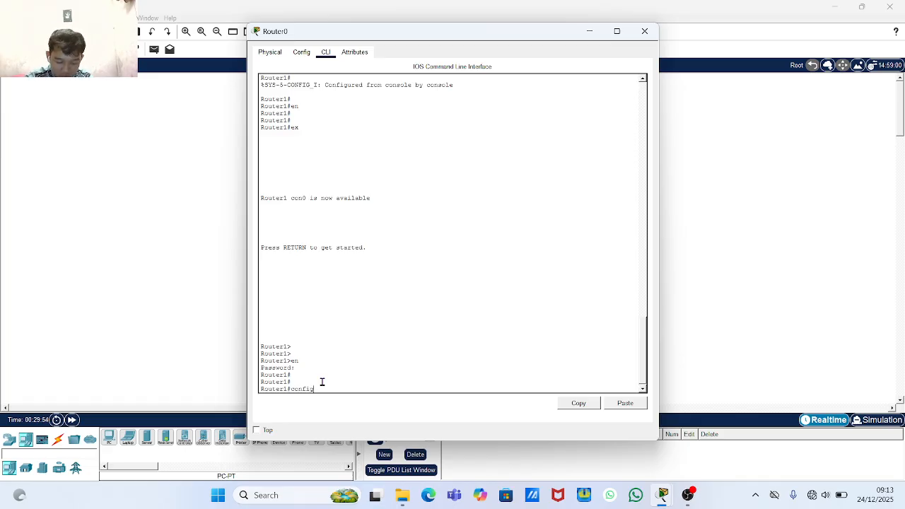
type(" term")
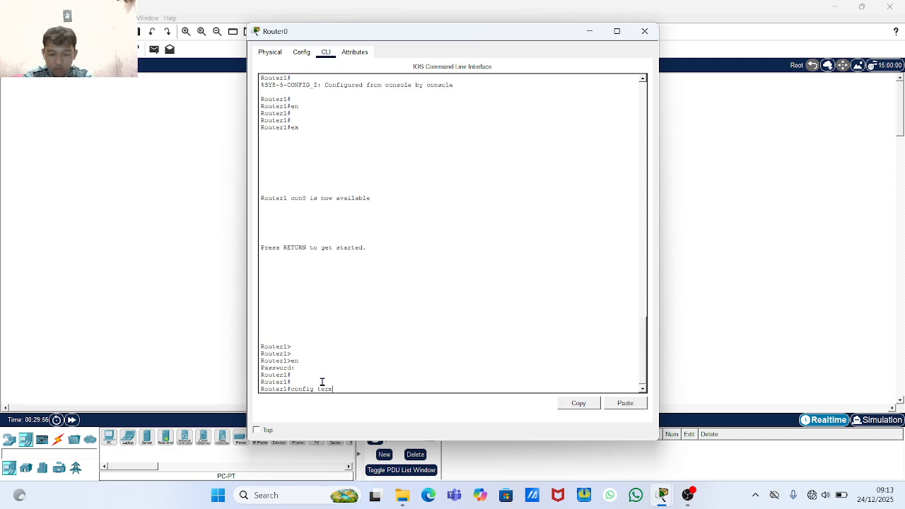
type("inal")
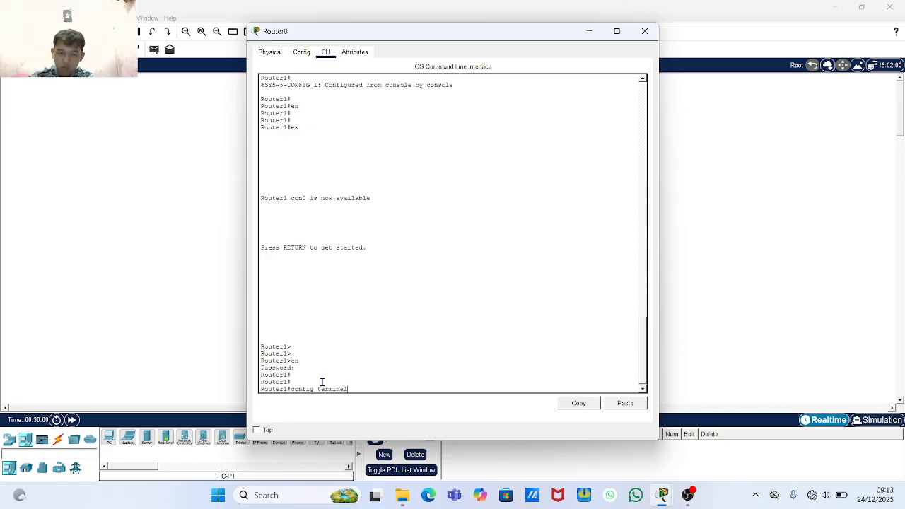
key("Return")
key("Return")
key("Return")
key("Return")
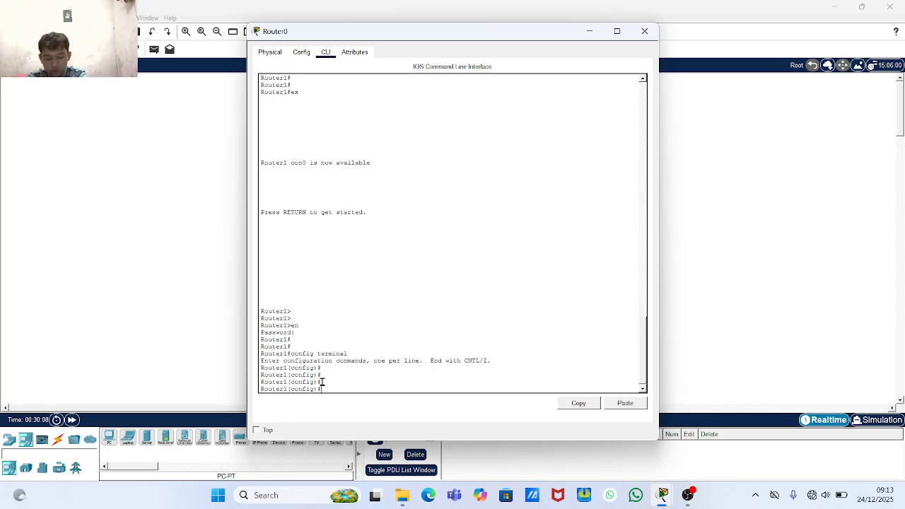
type("do")
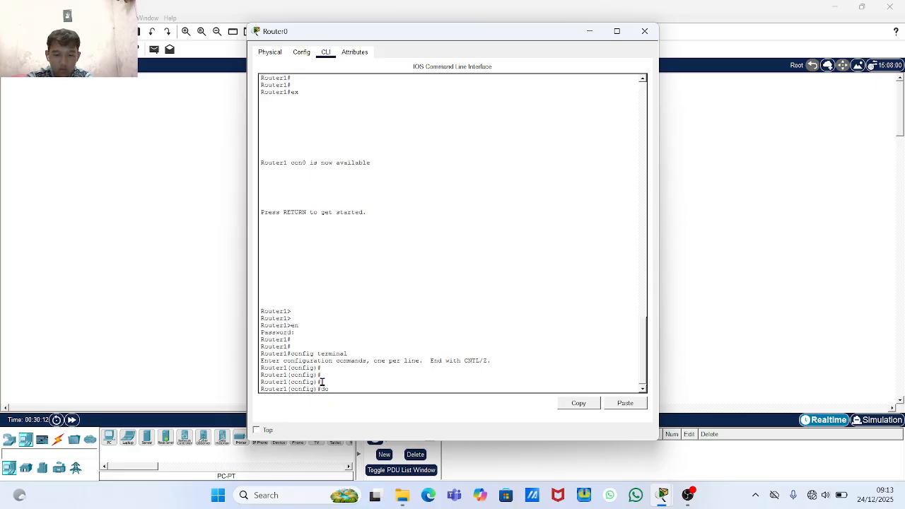
type(" show r")
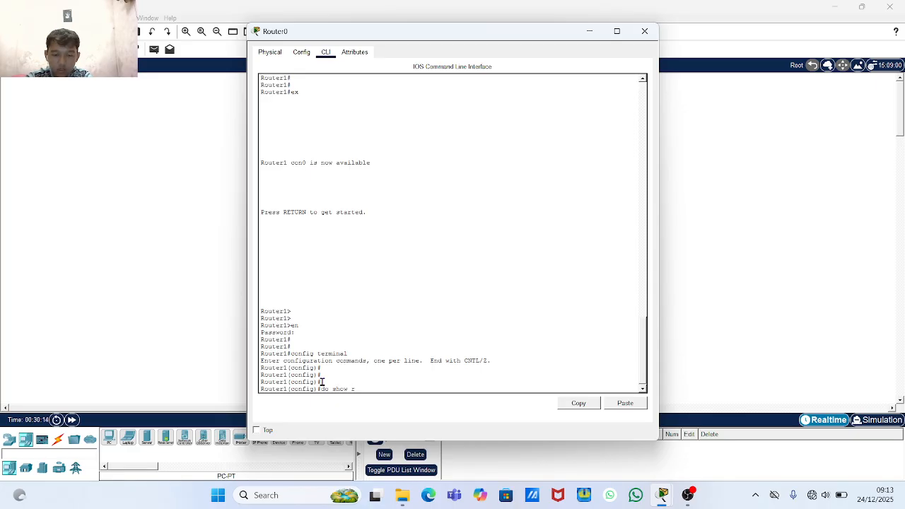
type("unn")
key("Return")
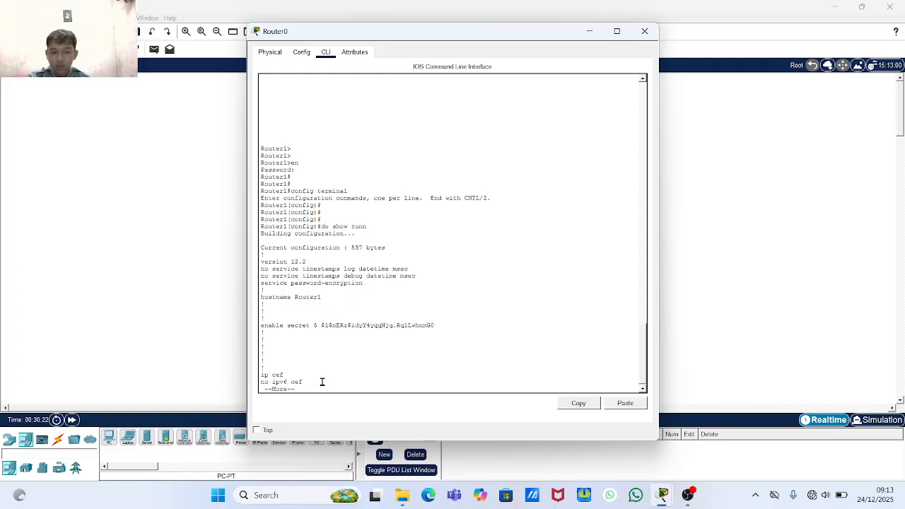
key("q")
key("Return")
key("Return")
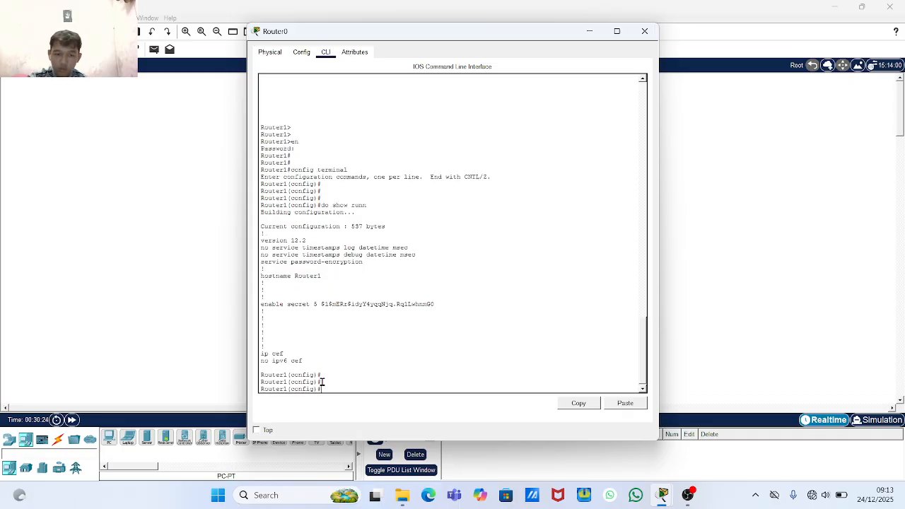
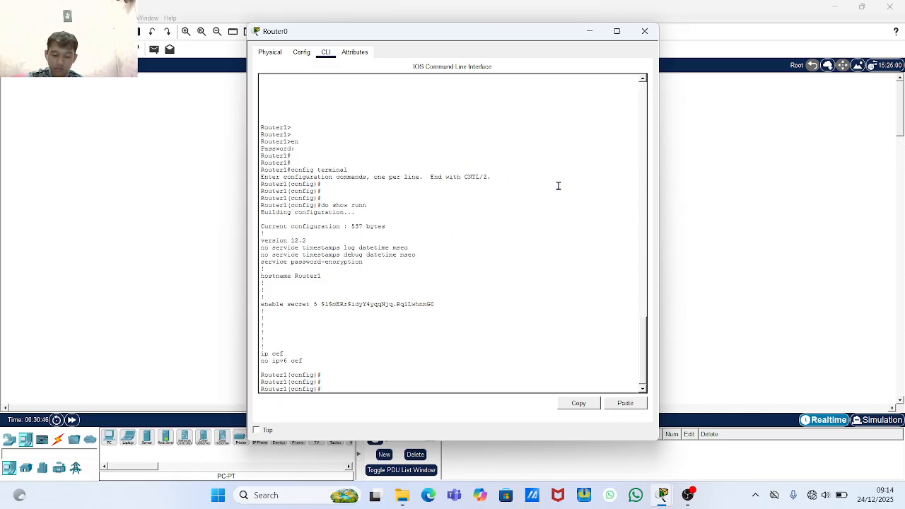
- Close the Router0 CLI window to return to the topology workspace
left_click(644, 32)
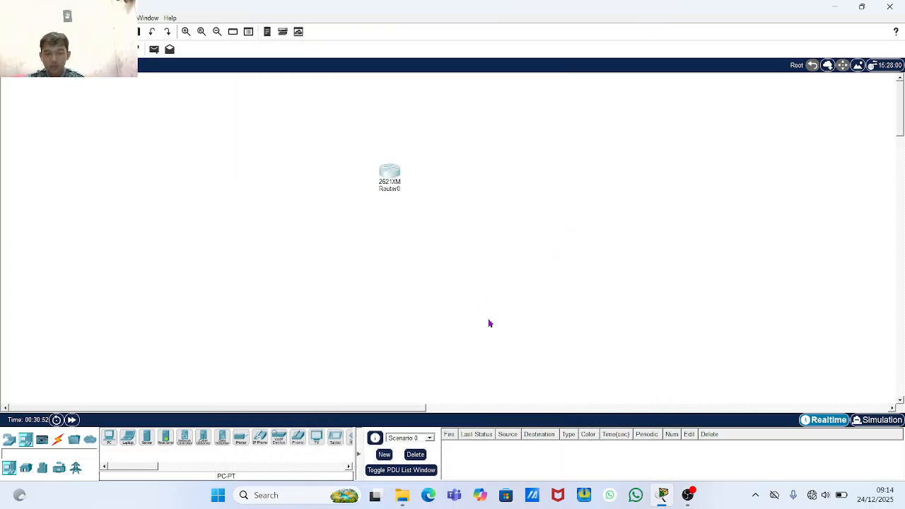
- Delete the 2621XM Router0 with the Delete tool and confirm the removal
left_click_drag(473, 128, 347, 226)
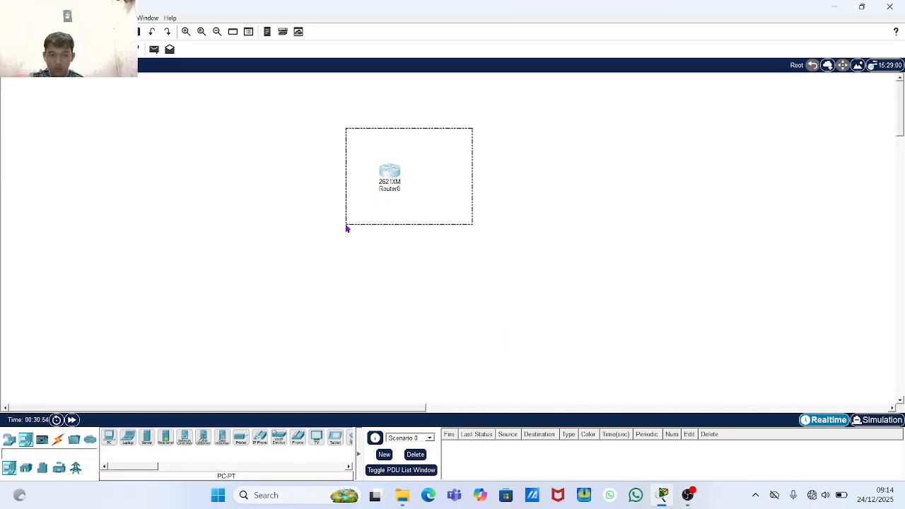
left_click(517, 234)
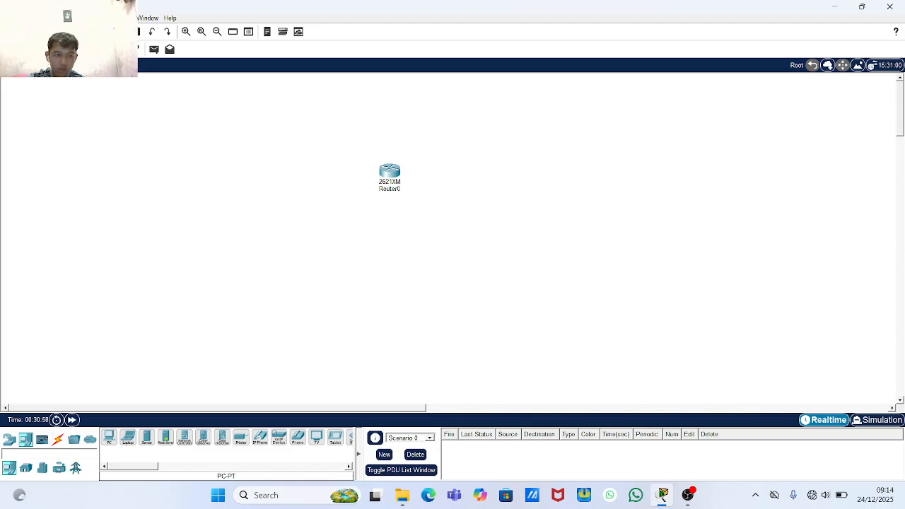
left_click(390, 172)
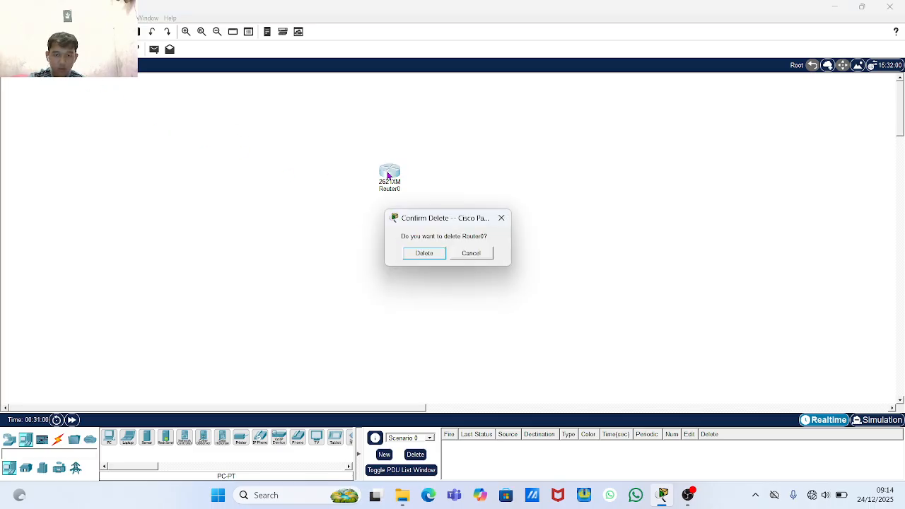
left_click(417, 253)
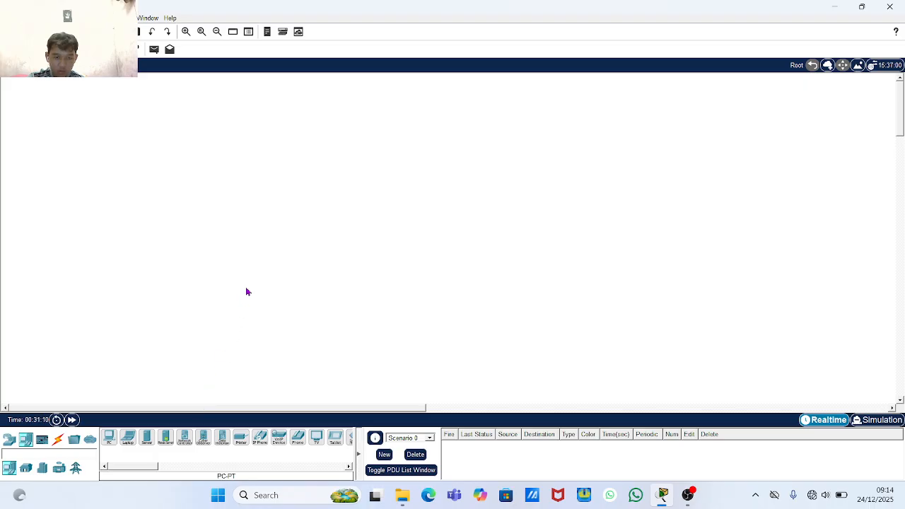
- Place three generic PCs, PC2, PC3 and PC4, in a row across the workspace
left_click(108, 439)
left_click(167, 243)
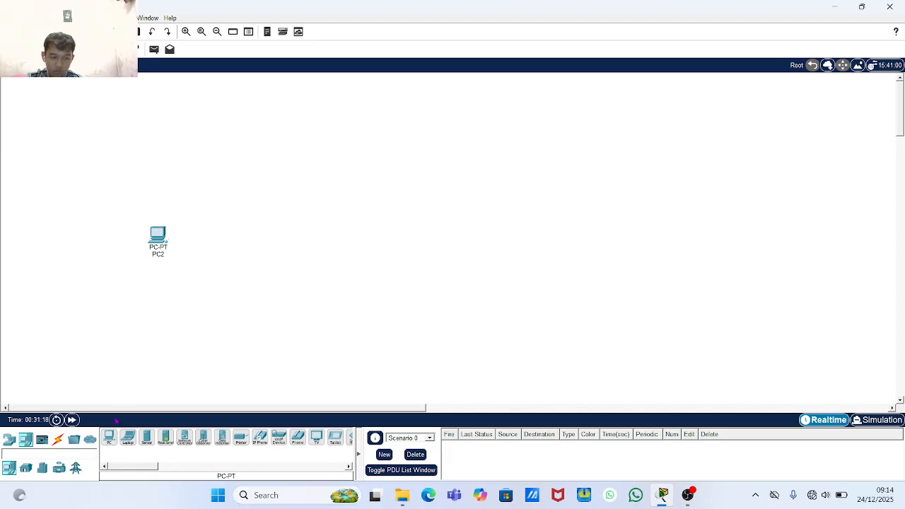
left_click(109, 439)
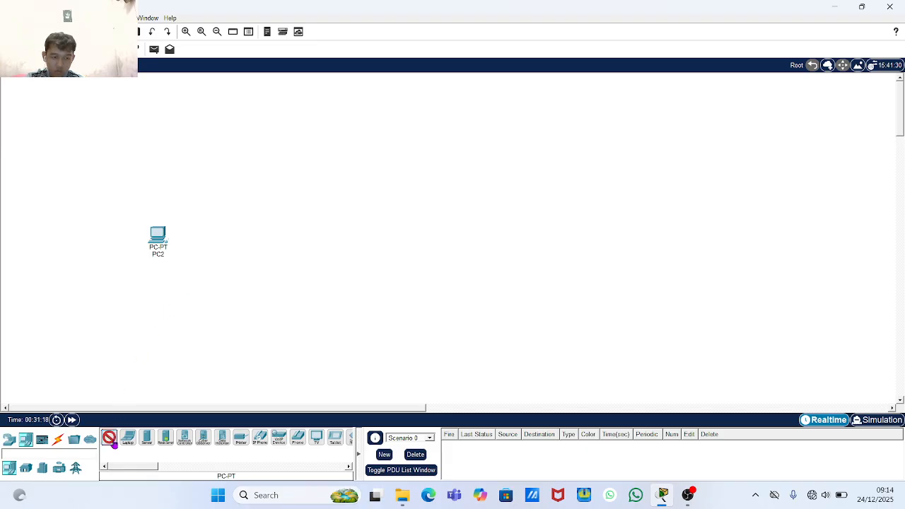
left_click(239, 241)
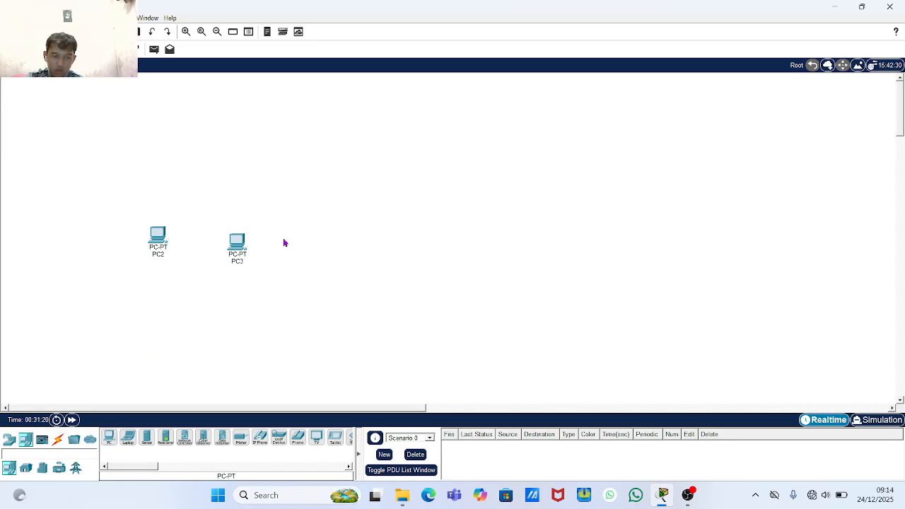
left_click(110, 439)
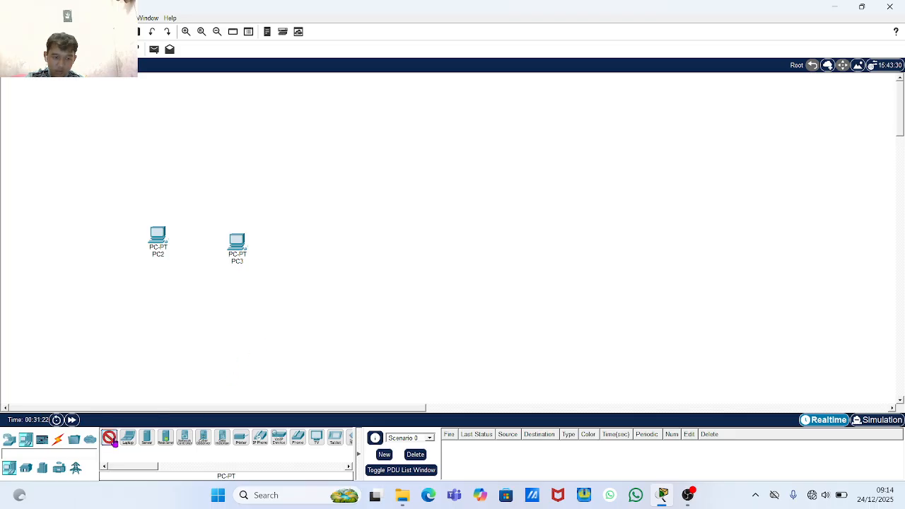
left_click(311, 246)
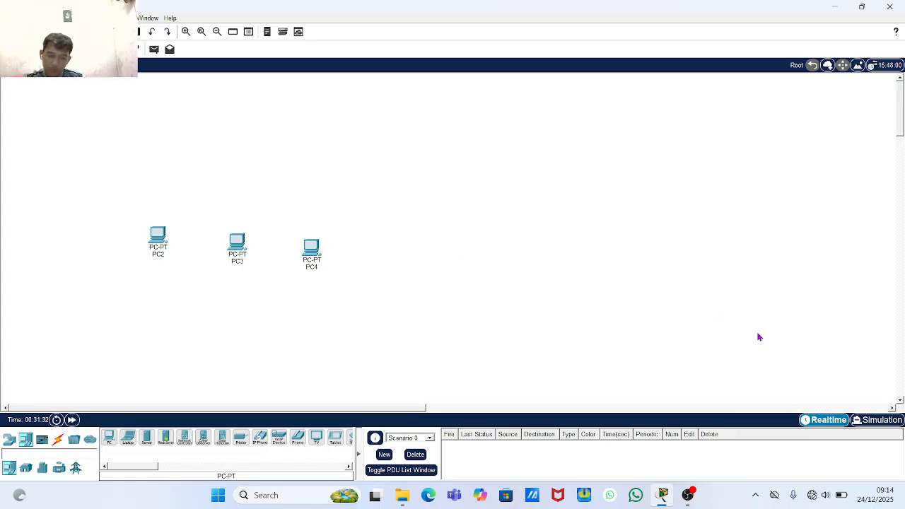
left_click_drag(312, 247, 487, 247)
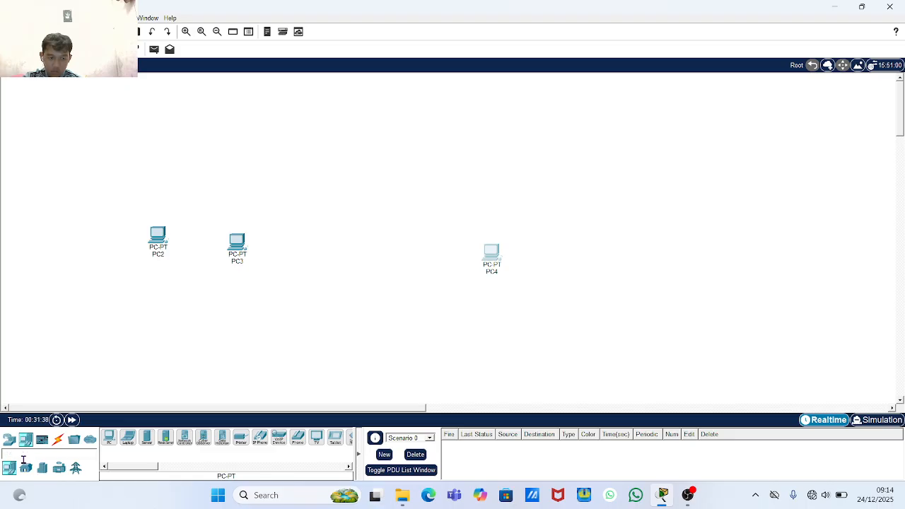
- Add a 2811 router, Router1, above the PCs and pick the 2960 switch model
left_click(9, 439)
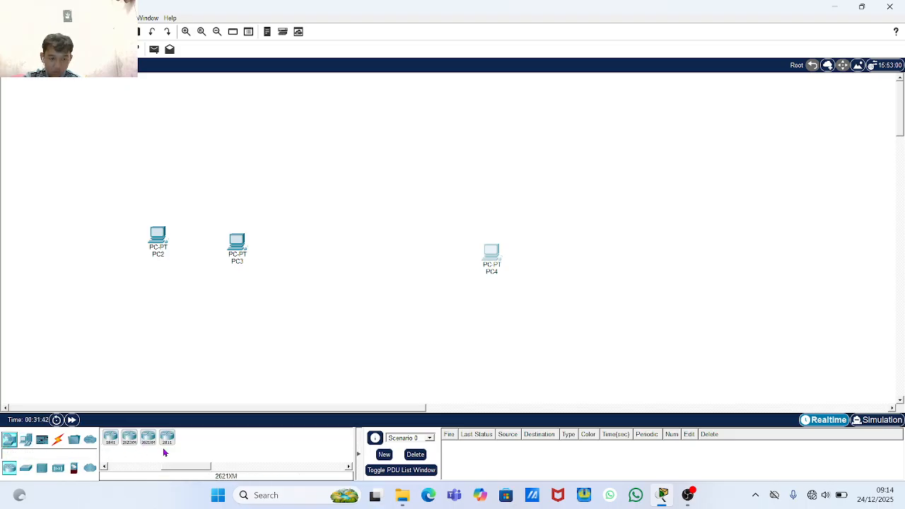
left_click_drag(167, 439, 342, 157)
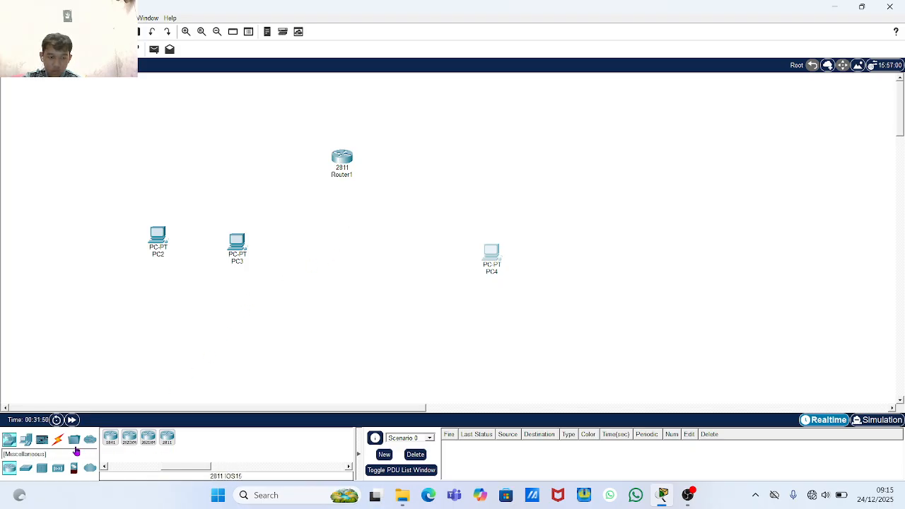
left_click(29, 467)
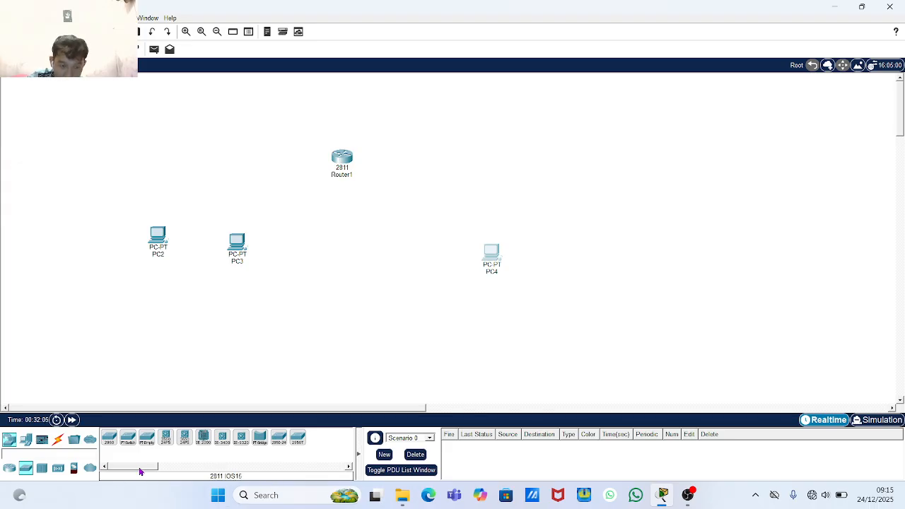
left_click(109, 439)
- Place Switch0 above PC2 and add a fifth PC, PC5, right of PC4
left_click(181, 168)
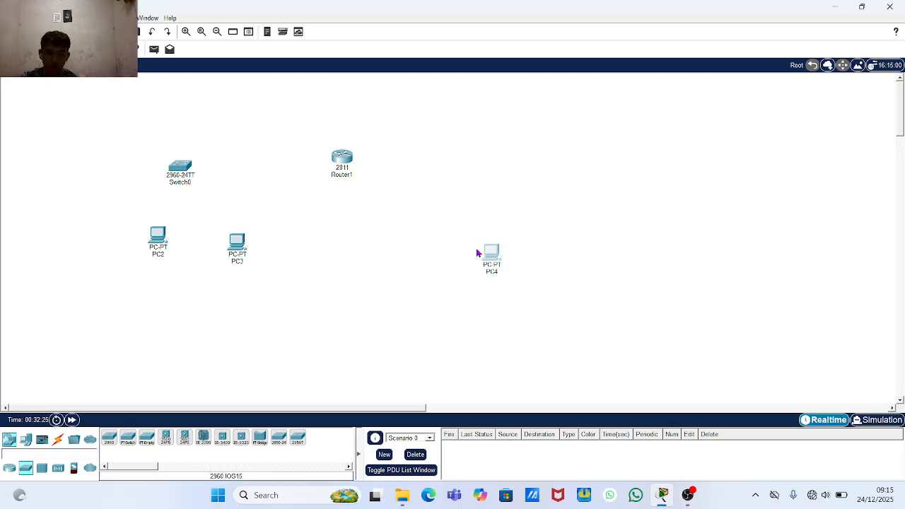
left_click(24, 441)
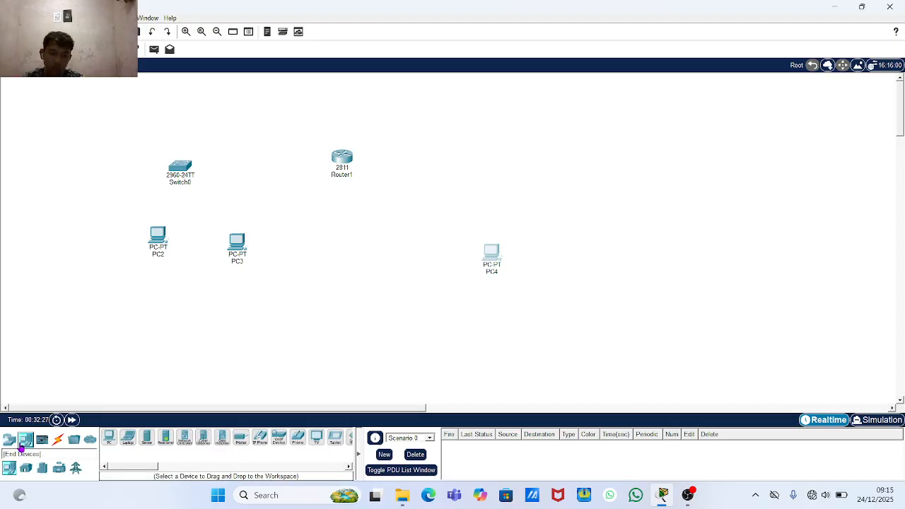
left_click(108, 438)
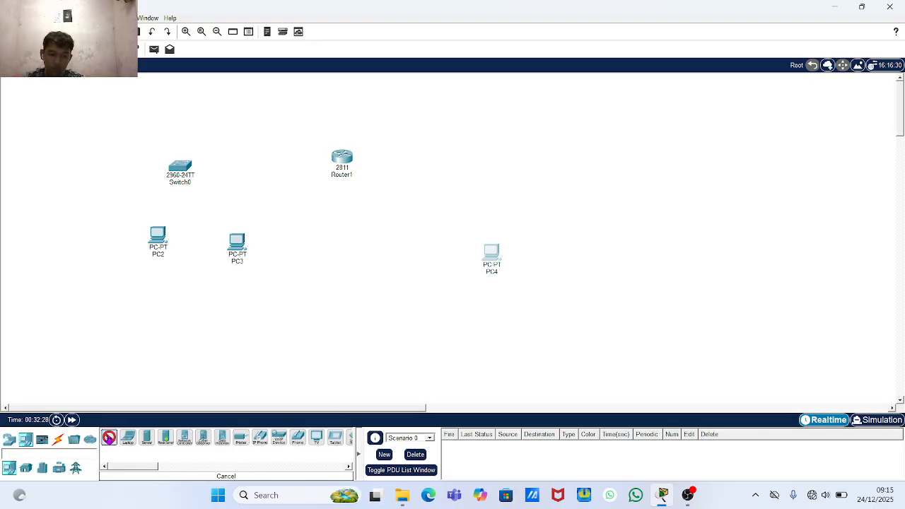
left_click(558, 272)
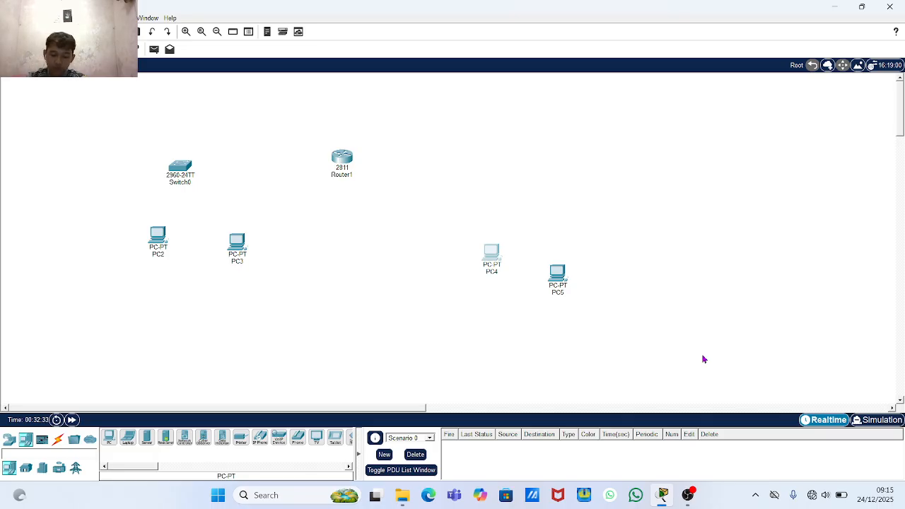
- Line PC4 and PC5 up beside the other PCs and move Router1 up-right
left_click_drag(490, 253, 318, 249)
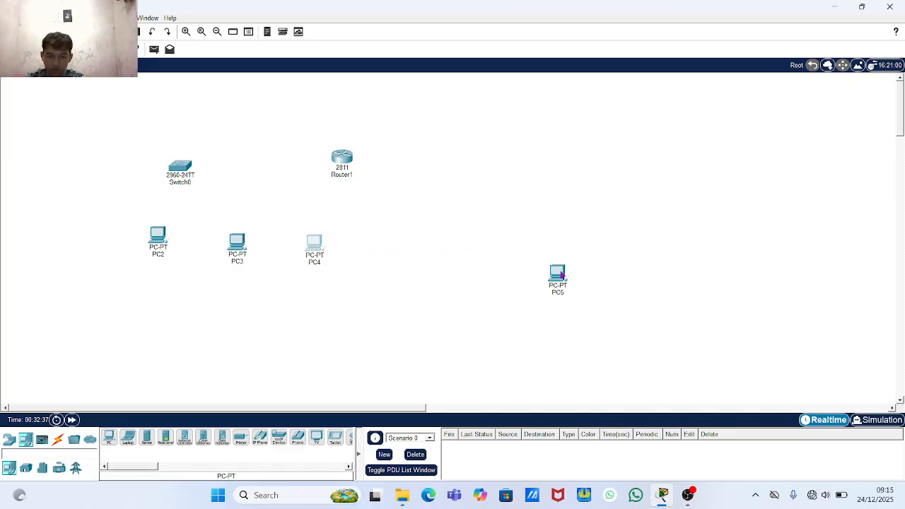
left_click_drag(562, 276, 392, 241)
left_click(392, 240)
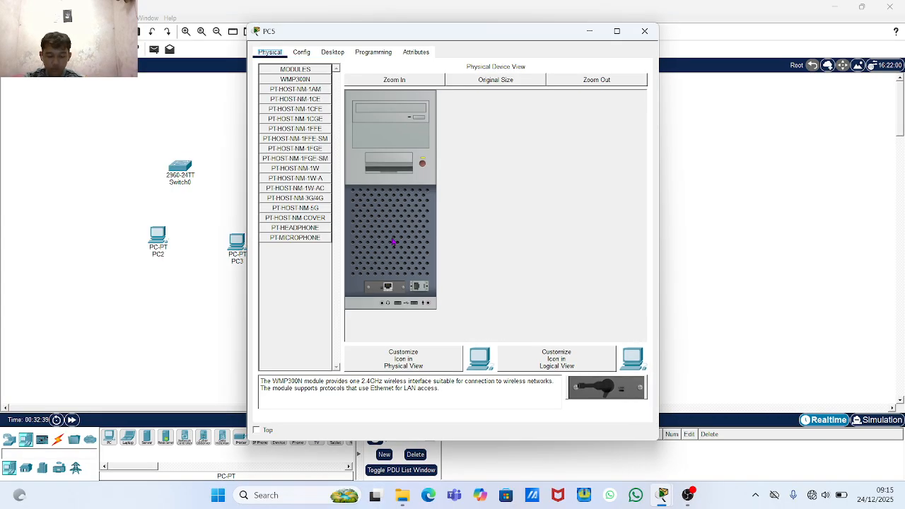
left_click(645, 31)
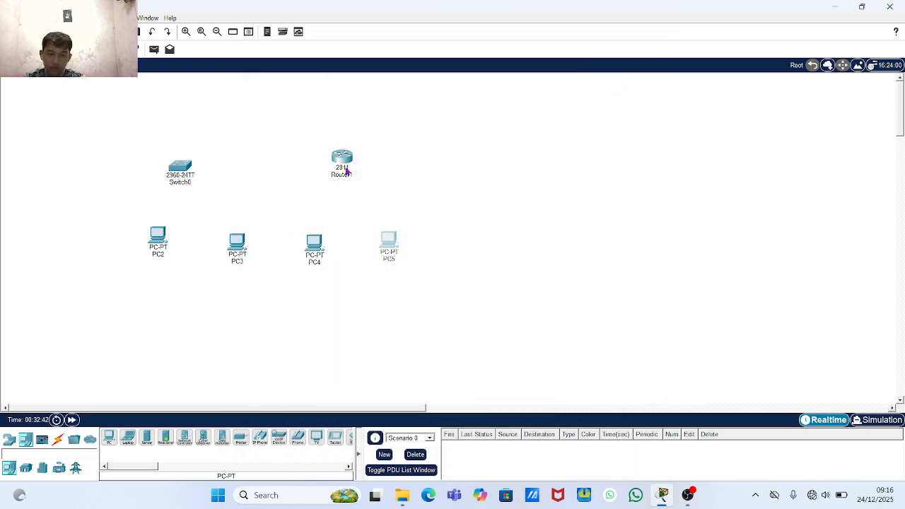
left_click_drag(353, 168, 364, 143)
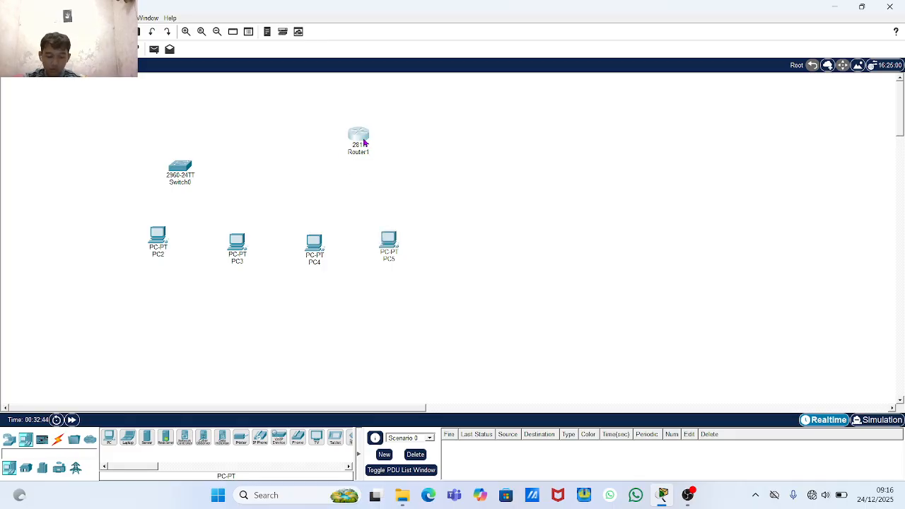
- Cable PC2, PC3 and PC4 to Switch0 using automatic connections
mouse_move(364, 142)
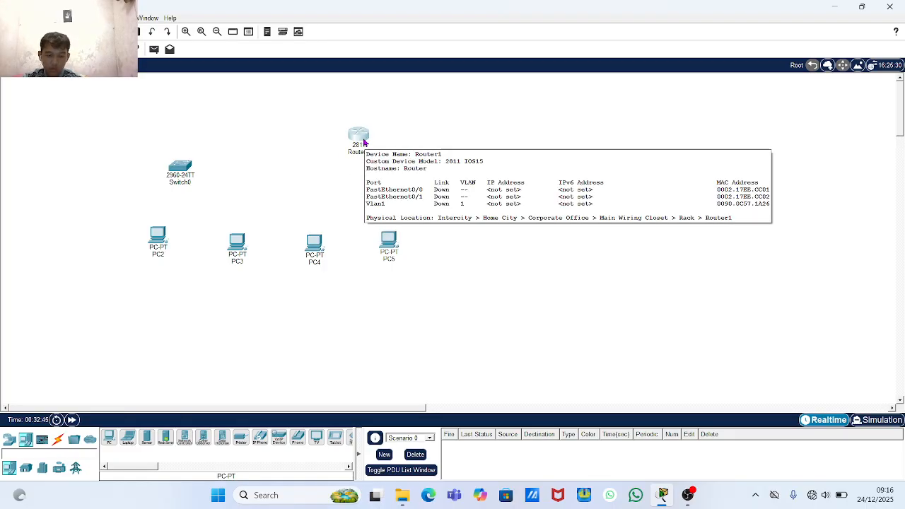
left_click(58, 439)
left_click(108, 441)
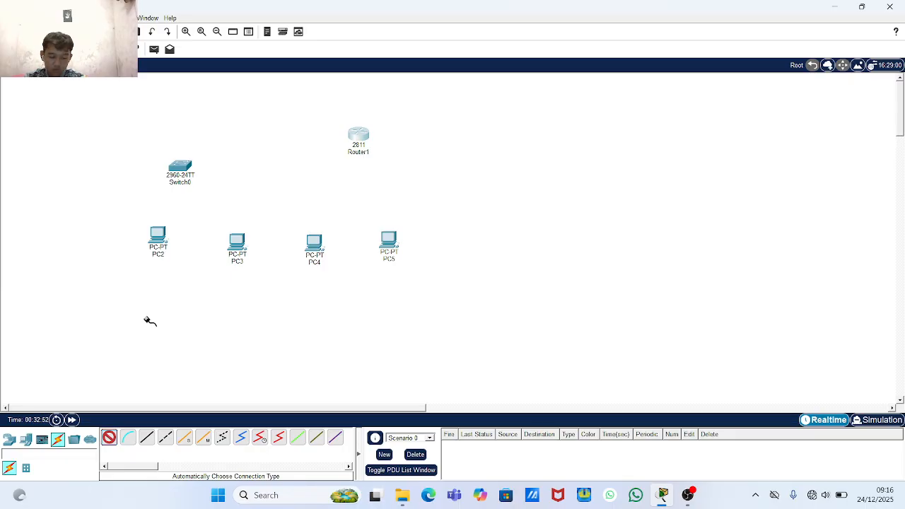
left_click(160, 234)
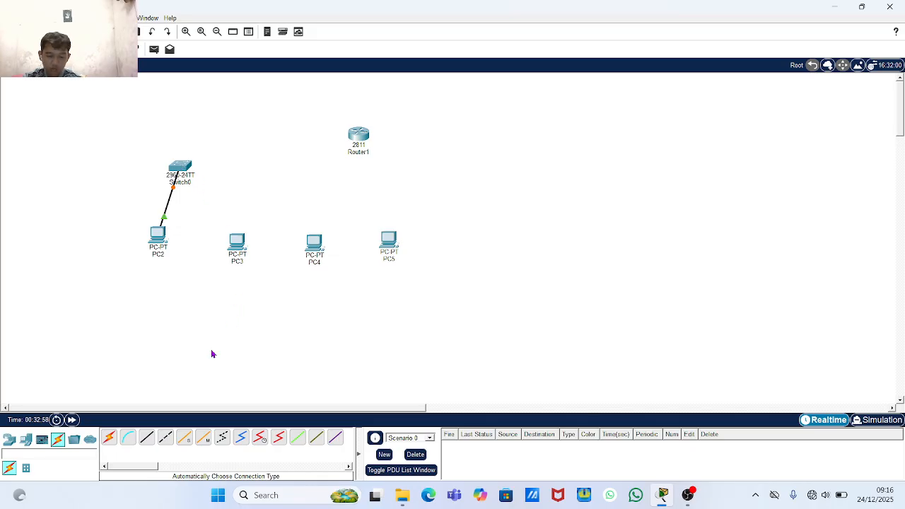
left_click(109, 437)
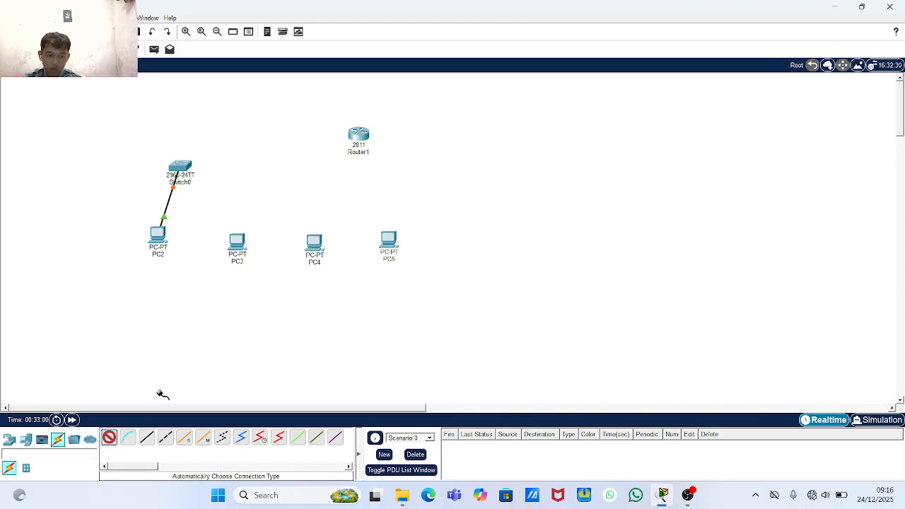
left_click(236, 245)
left_click(180, 168)
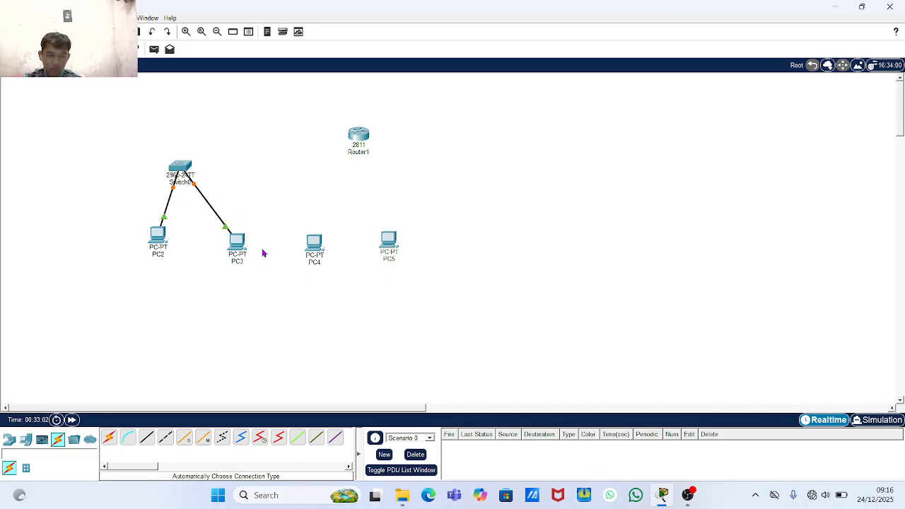
left_click(110, 439)
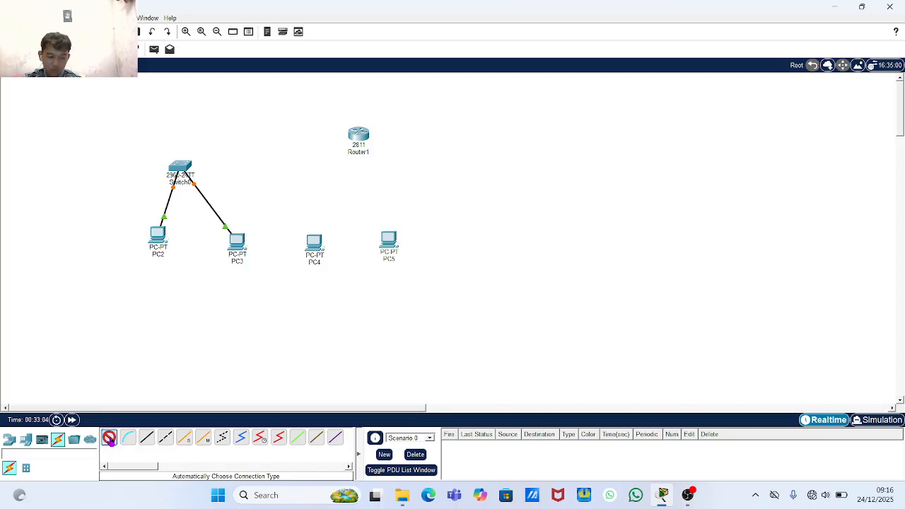
left_click(314, 242)
left_click(185, 169)
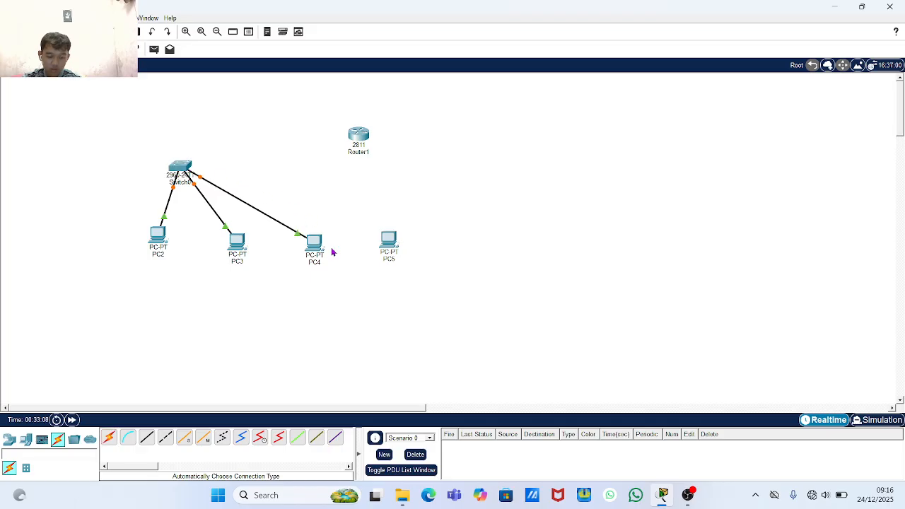
- Connect Switch0 to Router1, and Router1 to PC5, with automatic cables
left_click(109, 439)
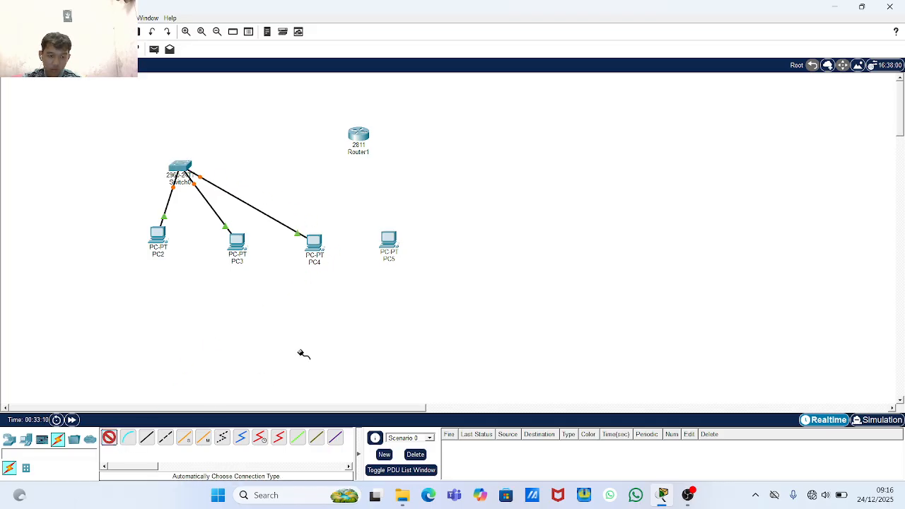
left_click(180, 171)
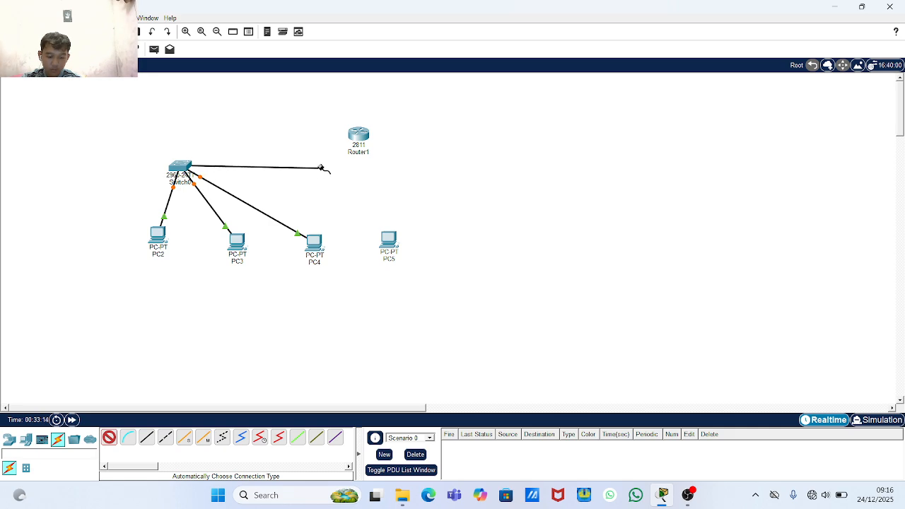
left_click(358, 137)
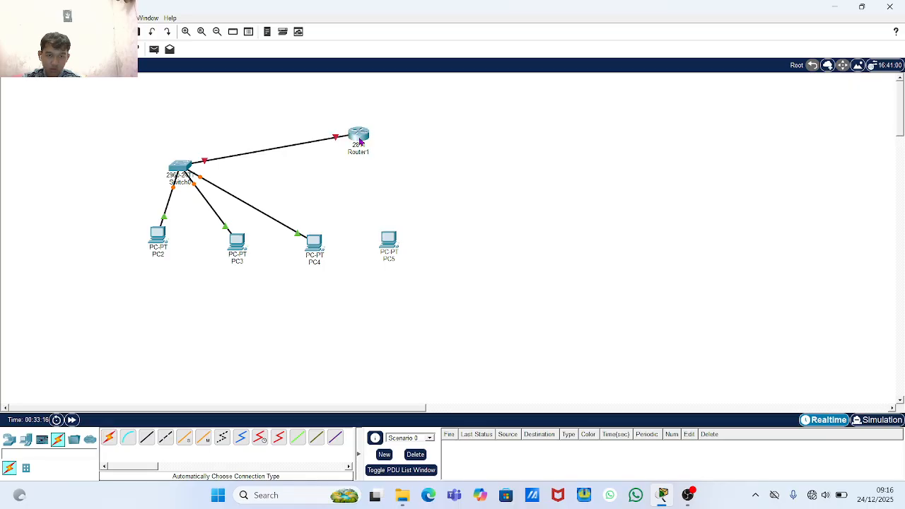
left_click(109, 438)
left_click(358, 136)
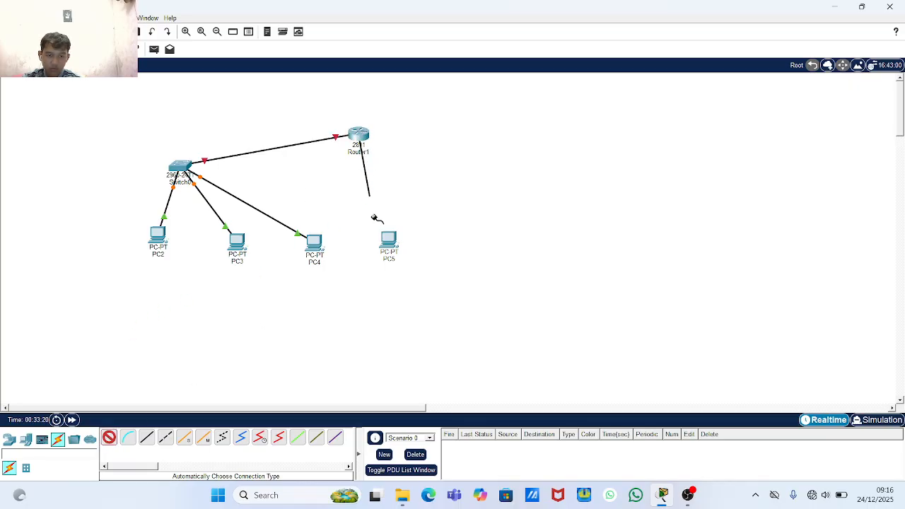
left_click(388, 242)
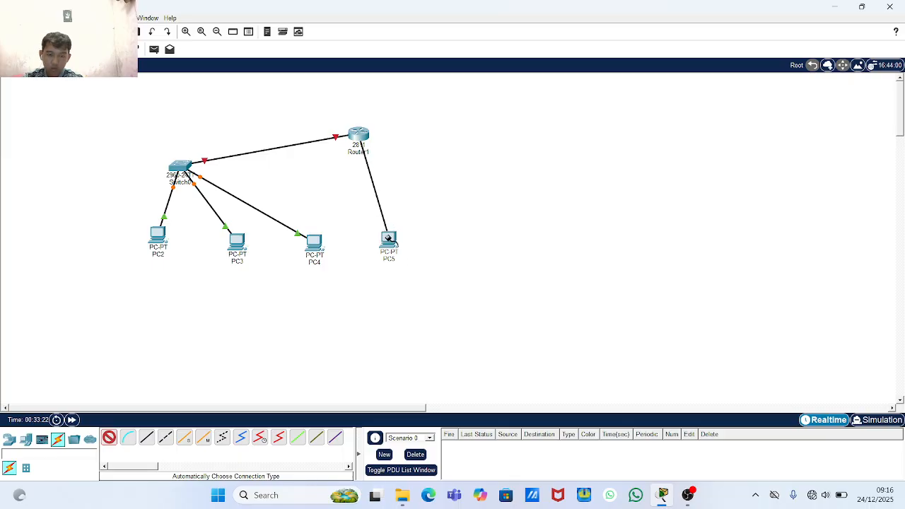
left_click(390, 242)
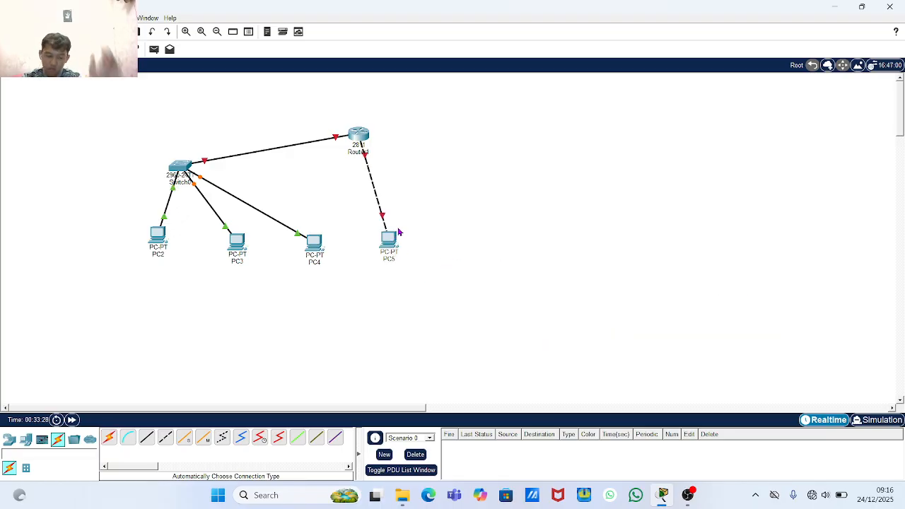
- Shift Switch0 further right and open Router1's device window
left_click_drag(181, 176, 244, 172)
left_click(245, 173)
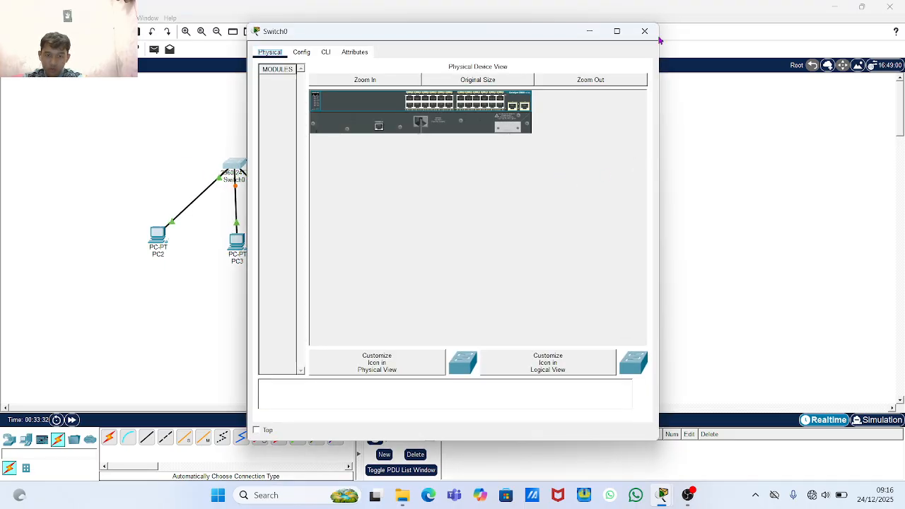
left_click(643, 33)
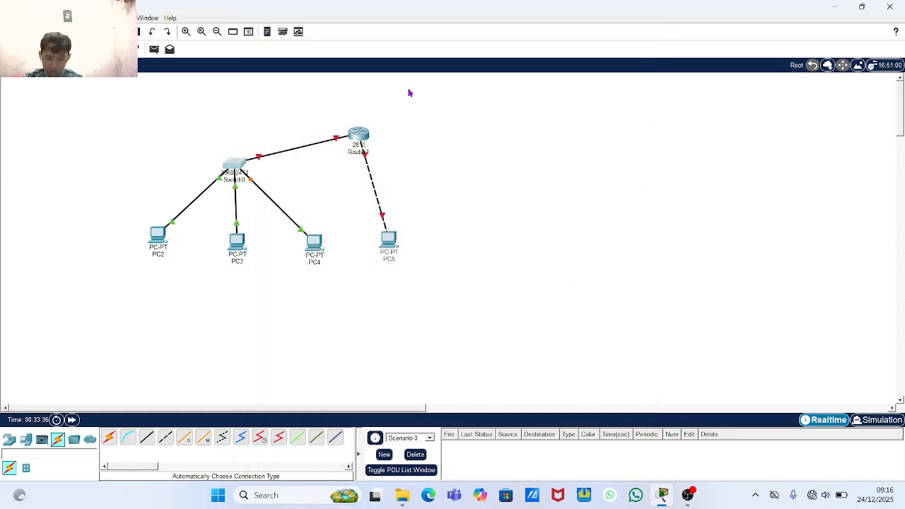
left_click(350, 139)
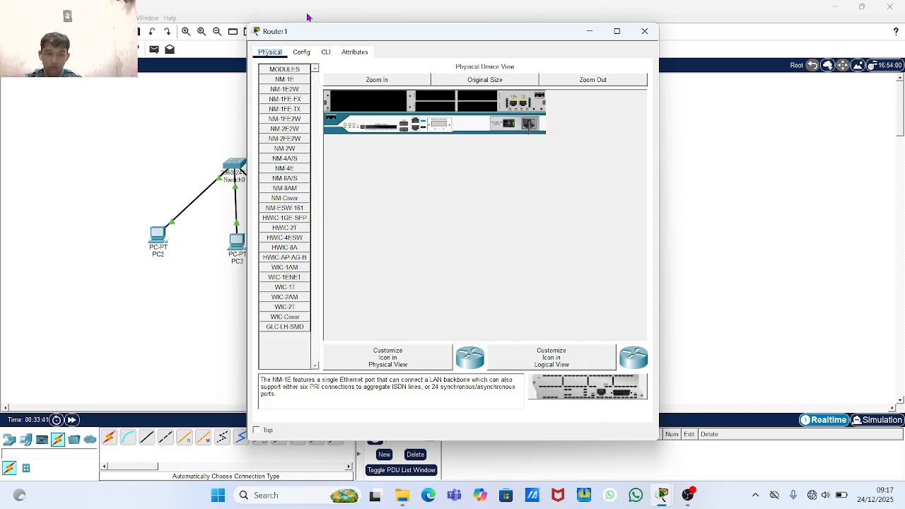
- In Router1's CLI, answer 'no' to initial setup and enter privileged mode with 'en'
left_click(326, 52)
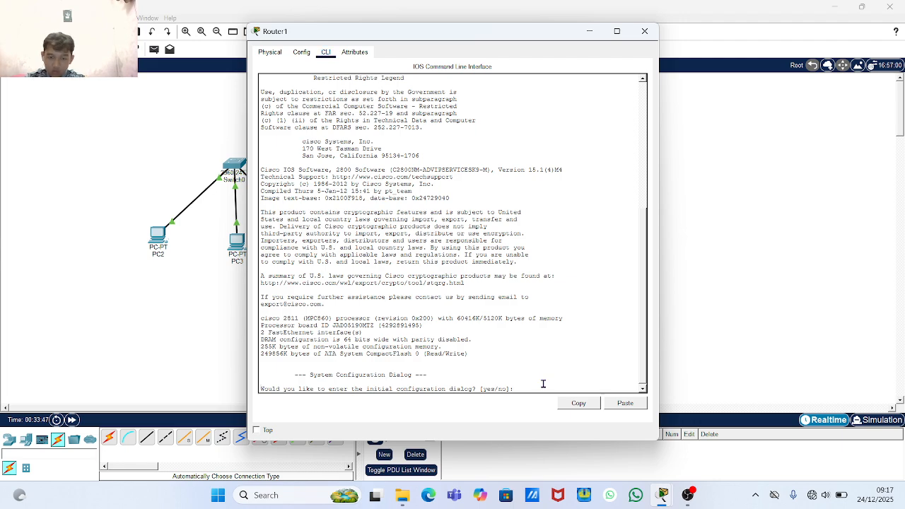
type("n")
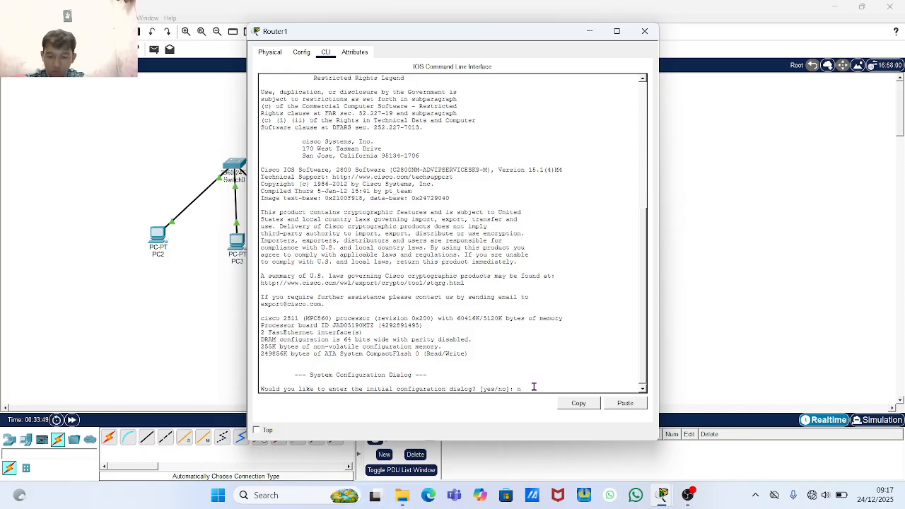
type("o")
key("Return")
key("Return")
key("Return")
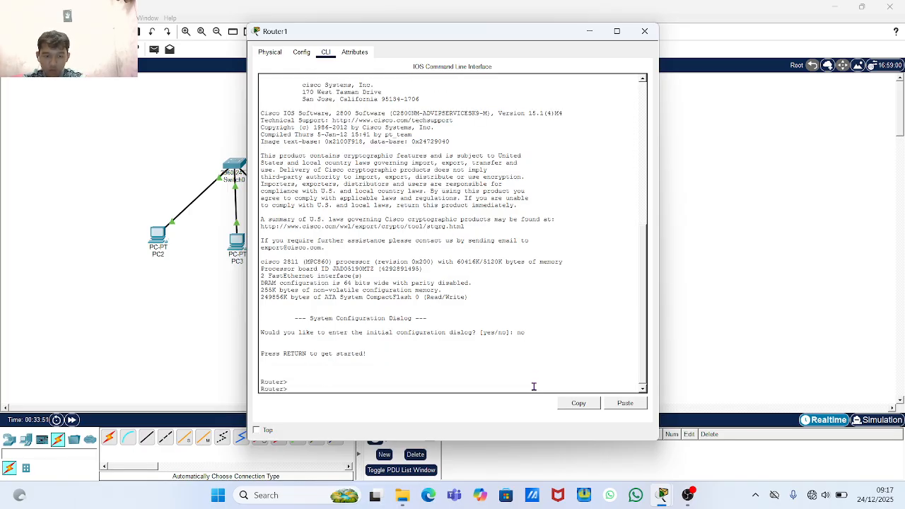
key("Return")
type("en")
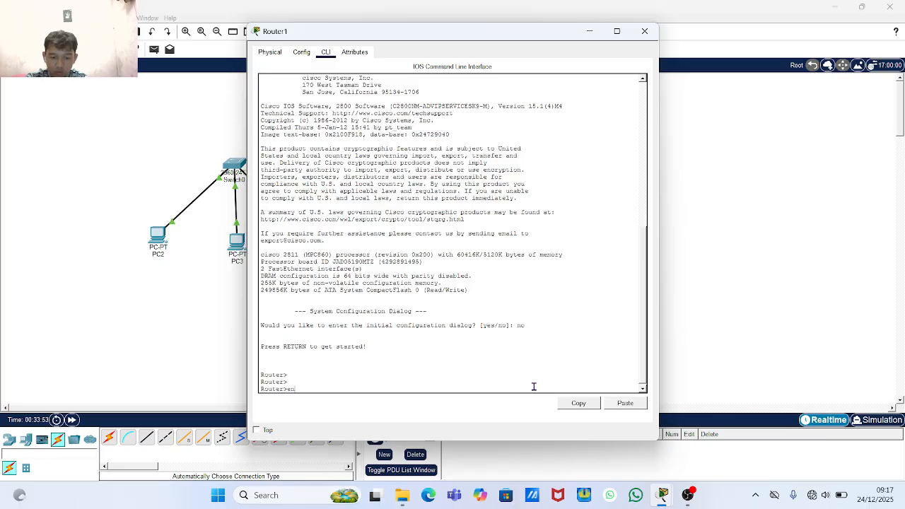
key("Return")
key("Return")
key("Return")
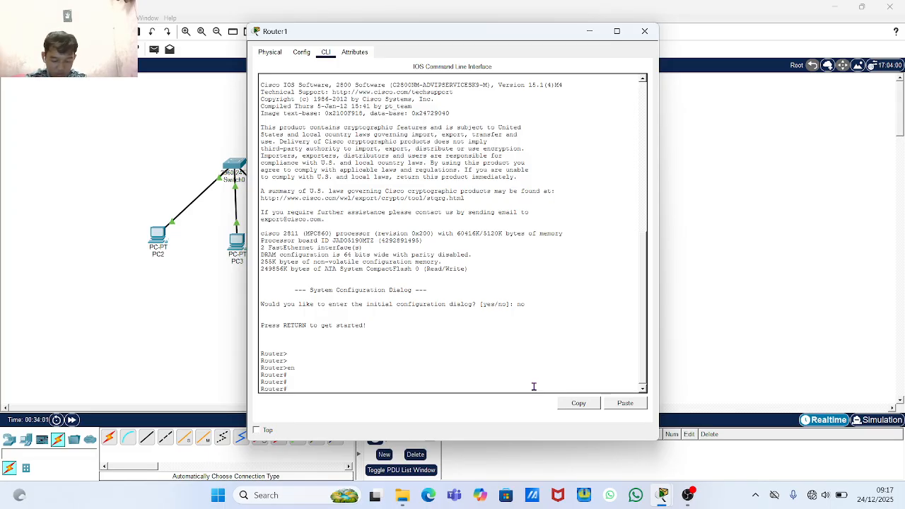
type("so")
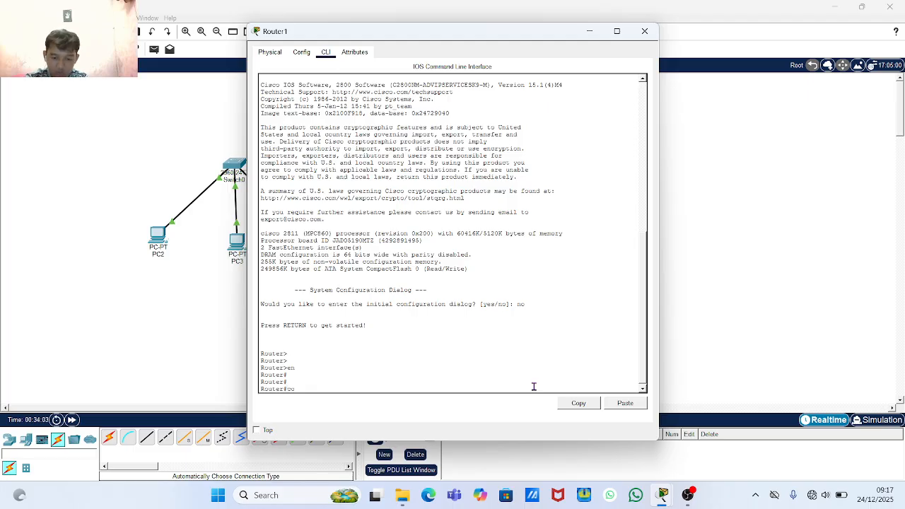
type("nf t")
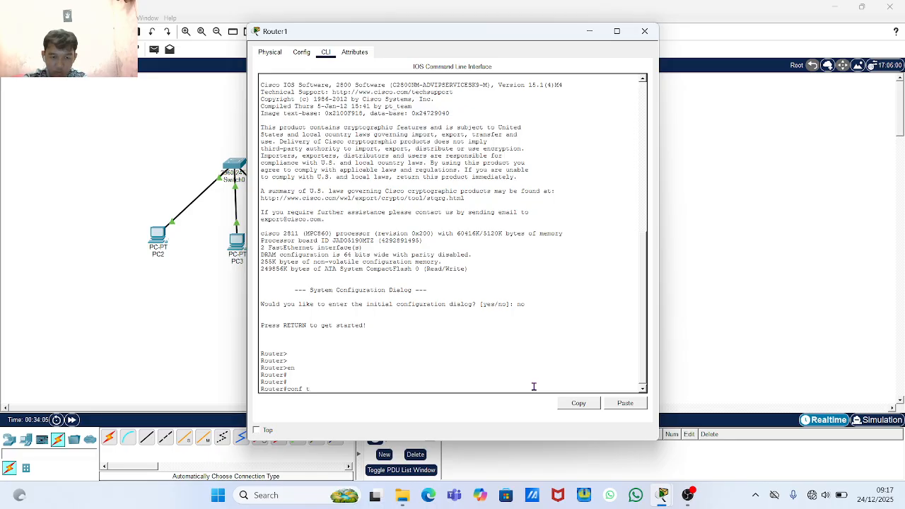
key("Return")
key("Return")
key("Return")
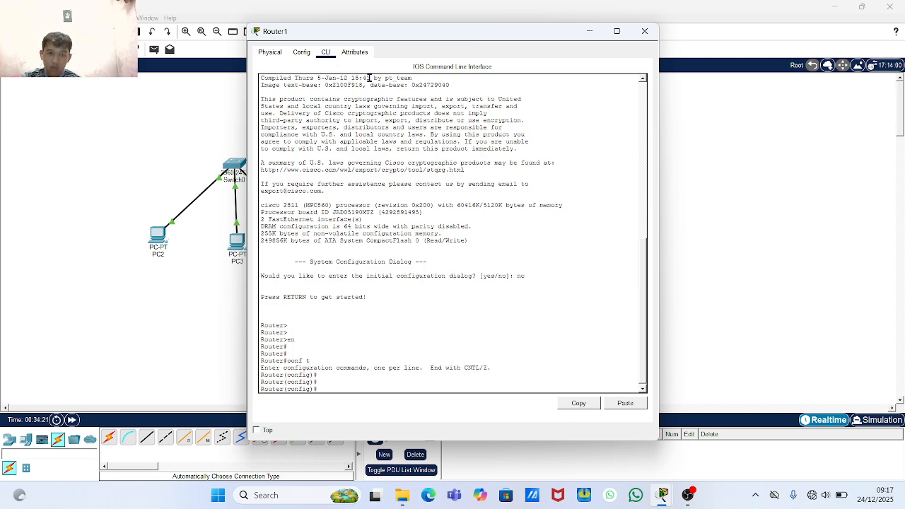
- Check the Config tab, then exit and re-enter global configuration with 'conf t'
left_click(309, 56)
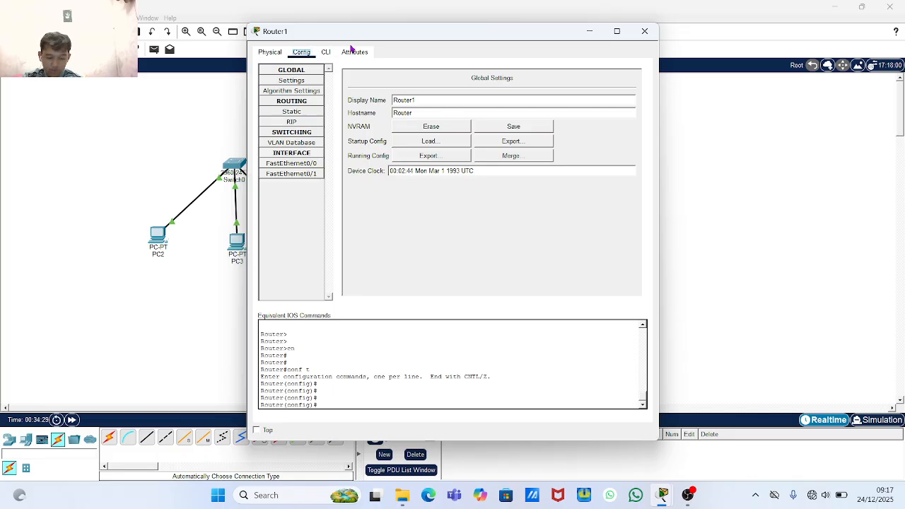
left_click(326, 54)
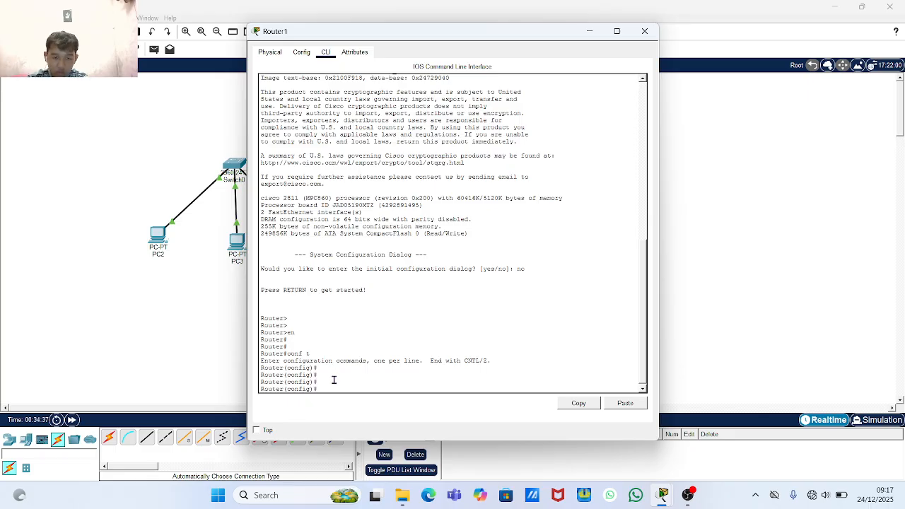
type("e")
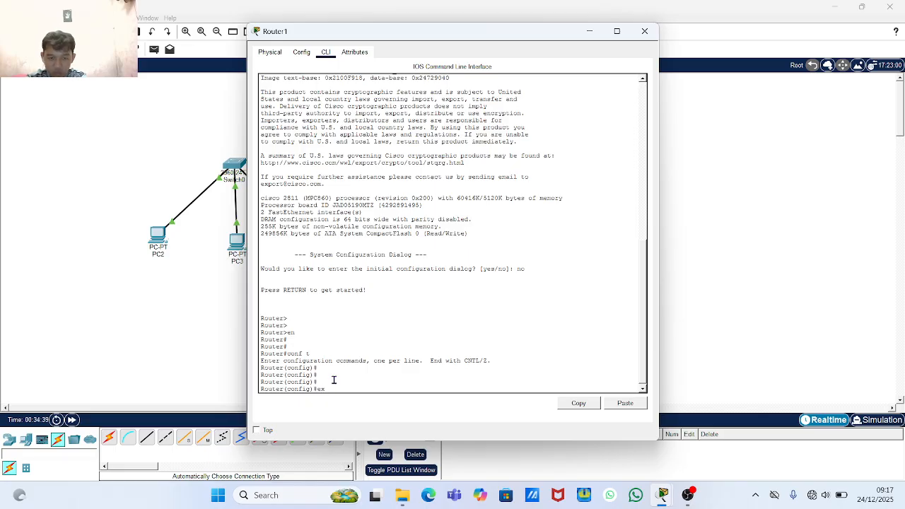
type("x")
key("Return")
key("Return")
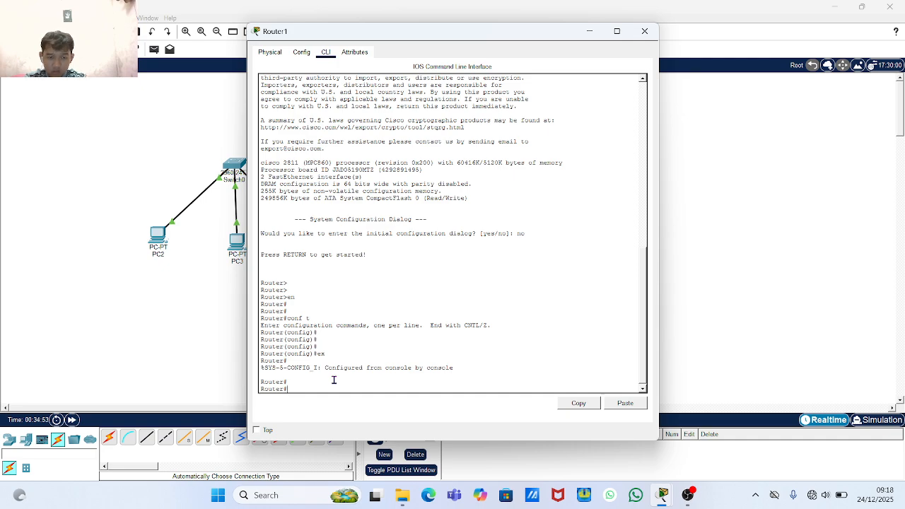
key("Return")
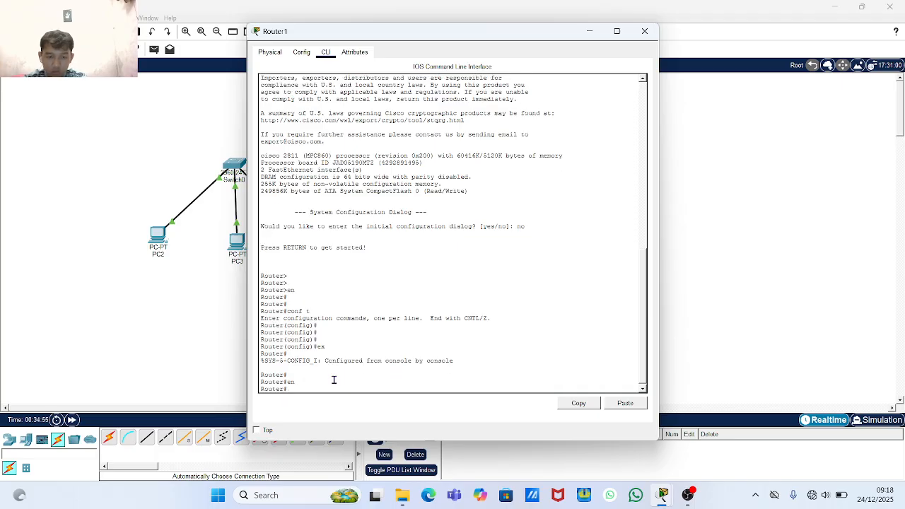
key("Return")
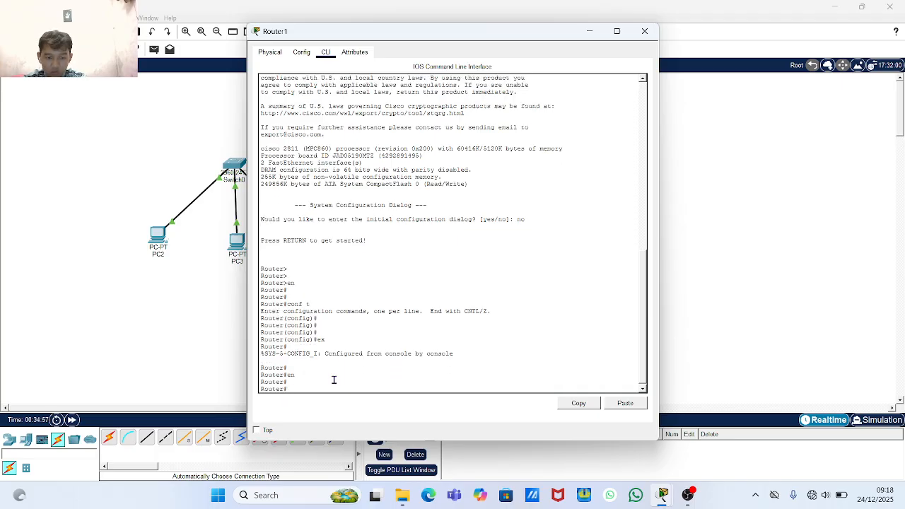
type("conf")
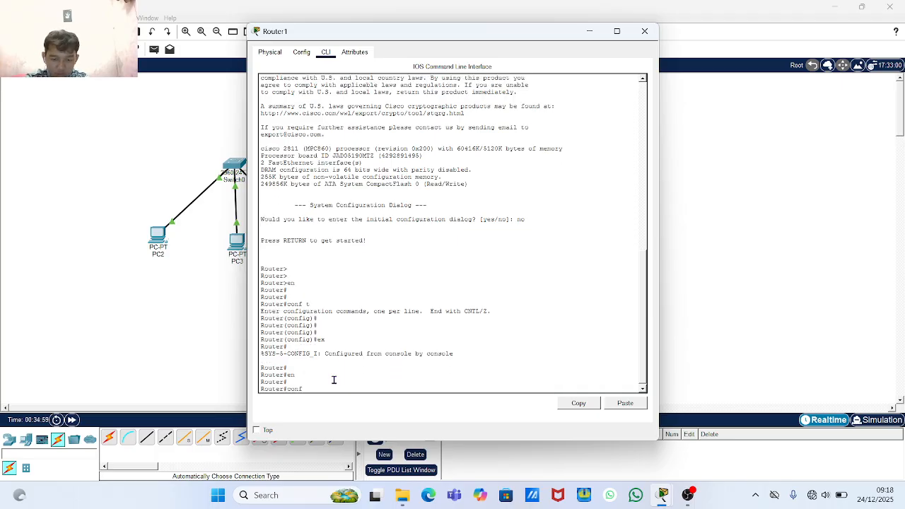
type(" t")
key("Return")
key("Return")
key("Return")
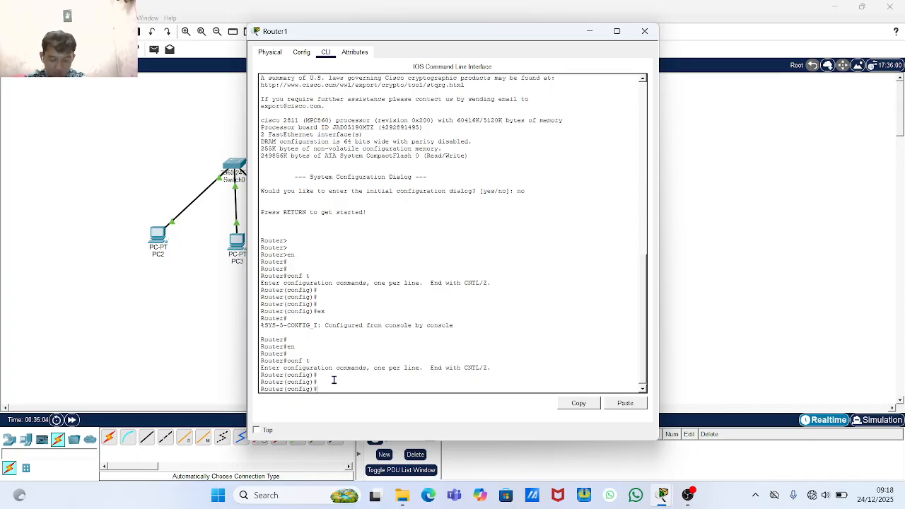
- Under 'interface fa0/0', run 'no shutdown' to bring FastEthernet0/0 up
type("inter")
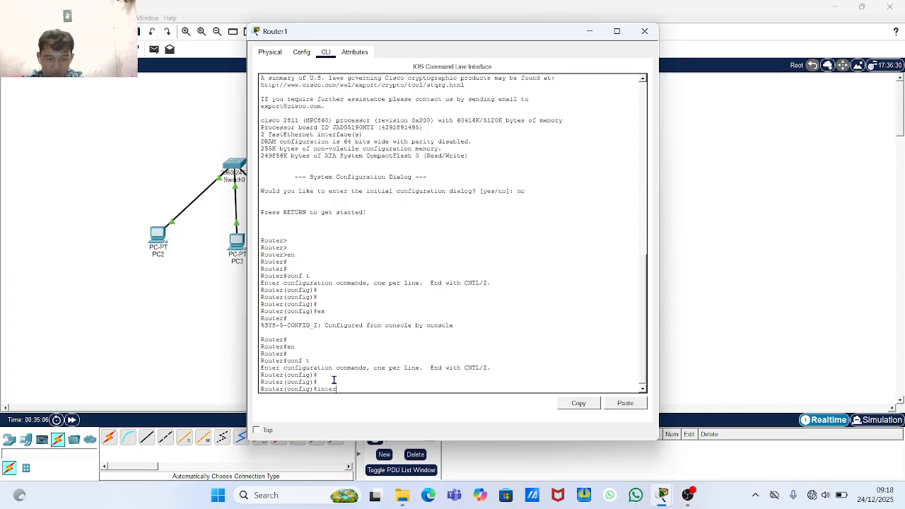
type("fa")
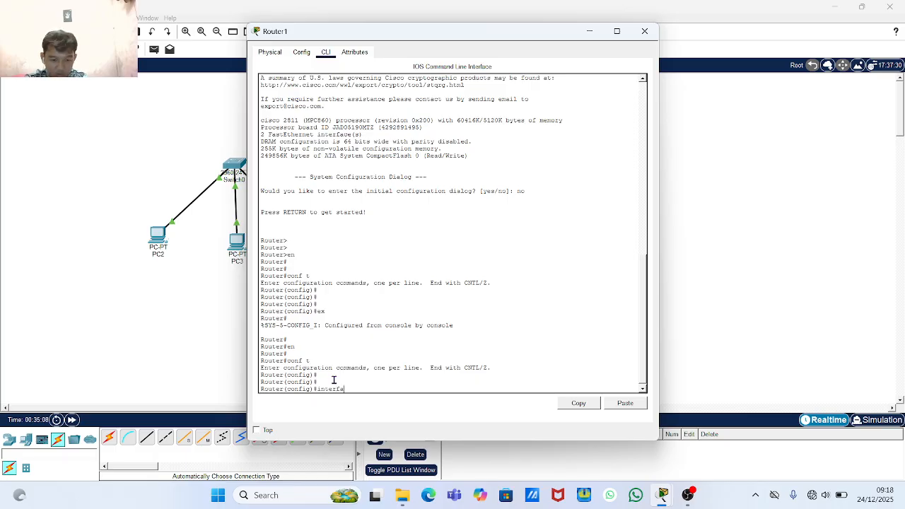
type("ce")
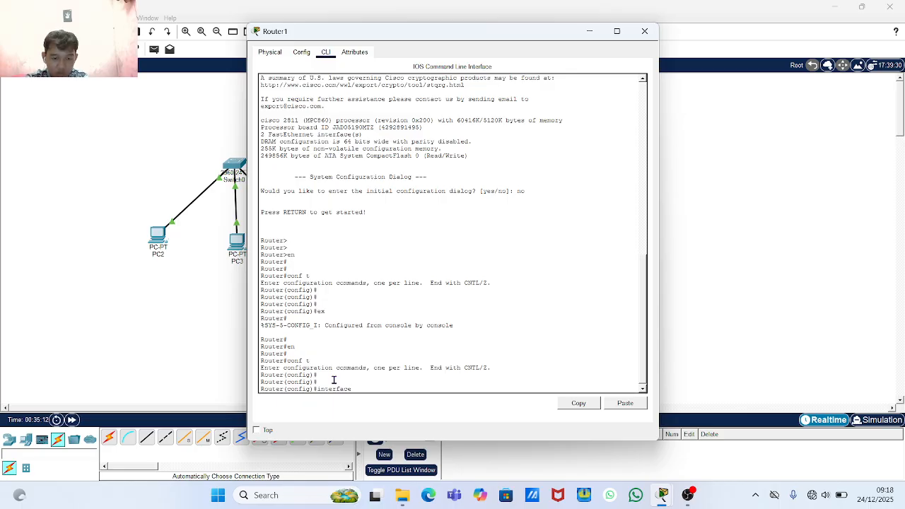
type(" fa")
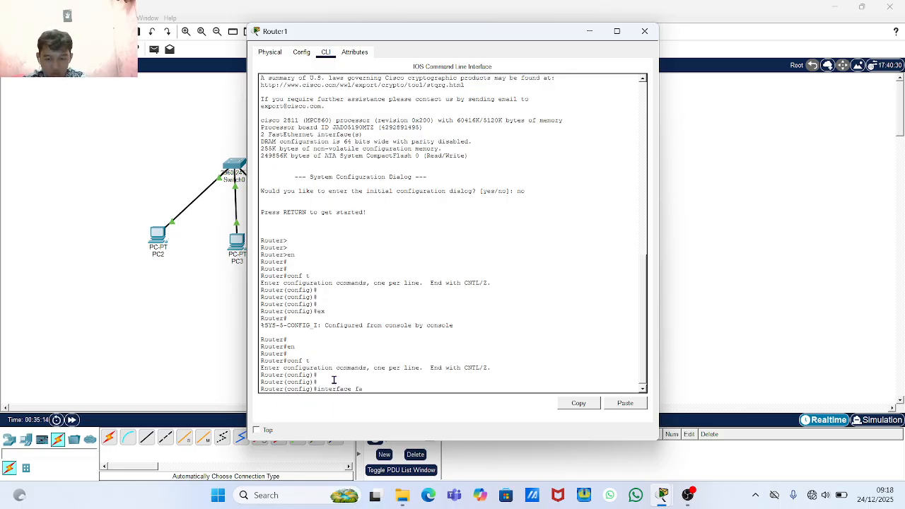
type("c")
type("0/")
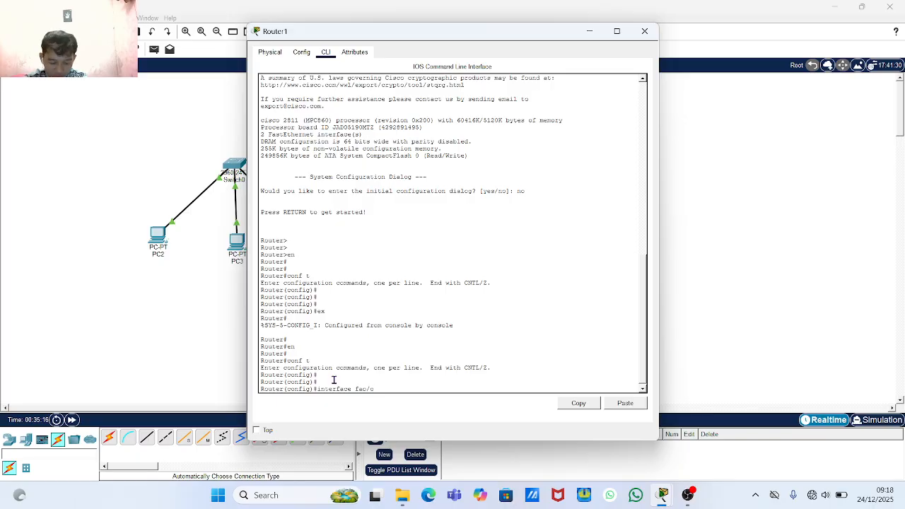
type("0")
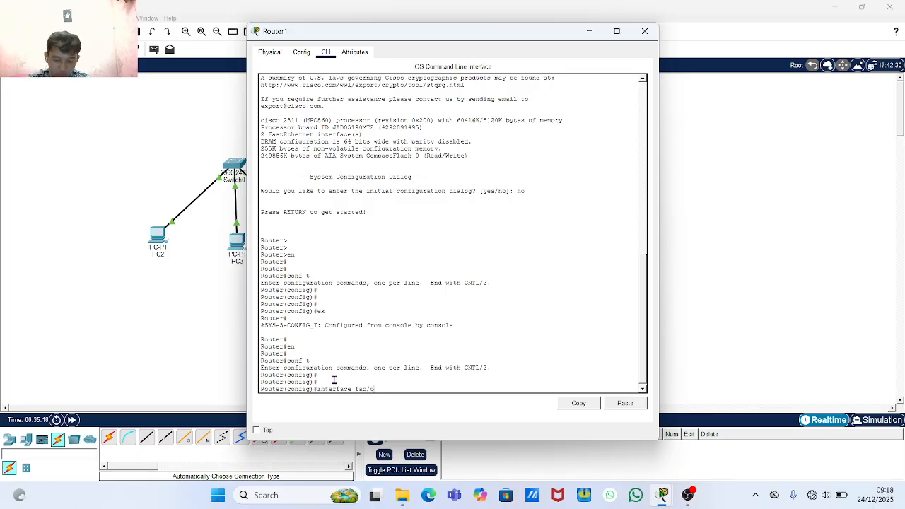
key("BackSpace")
key("BackSpace")
type("0")
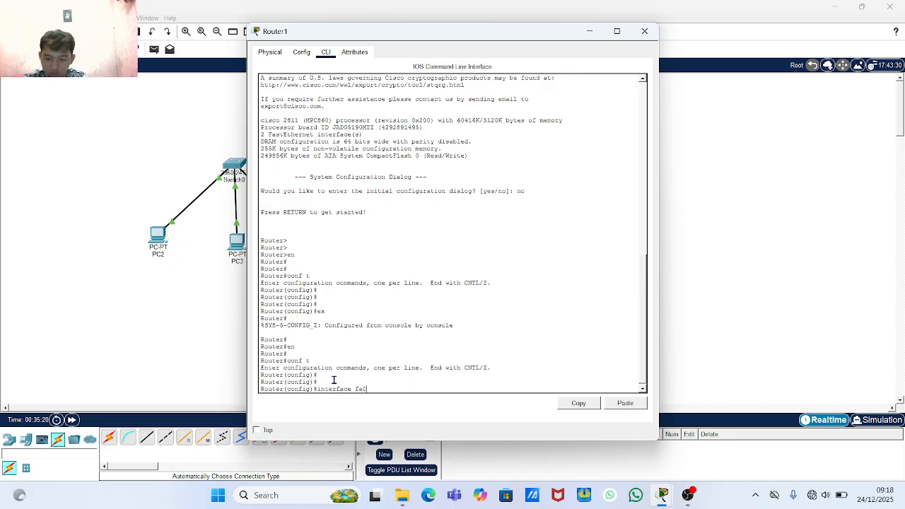
type("/0")
key("Return")
key("Return")
key("Return")
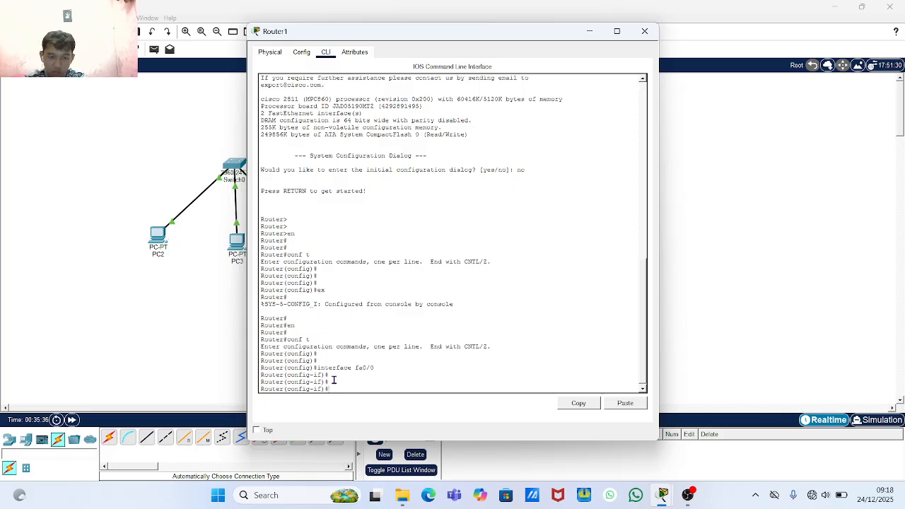
type("no")
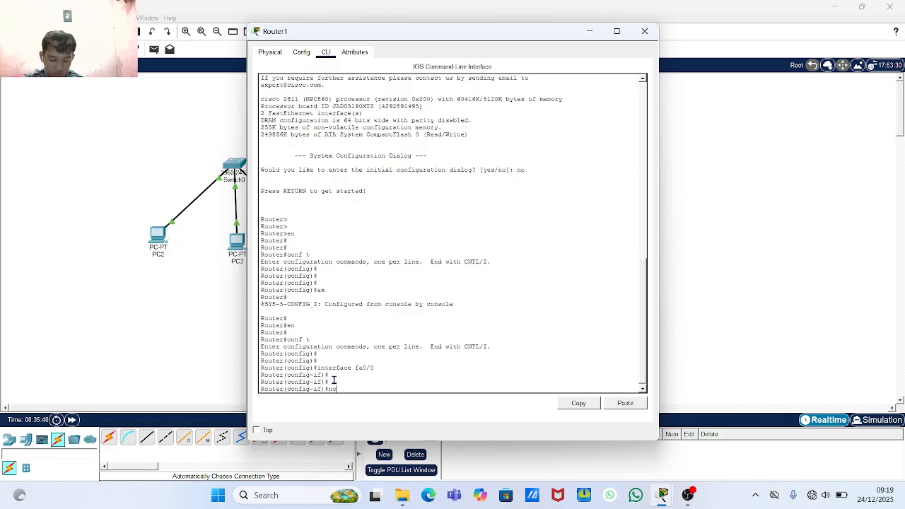
type(" s")
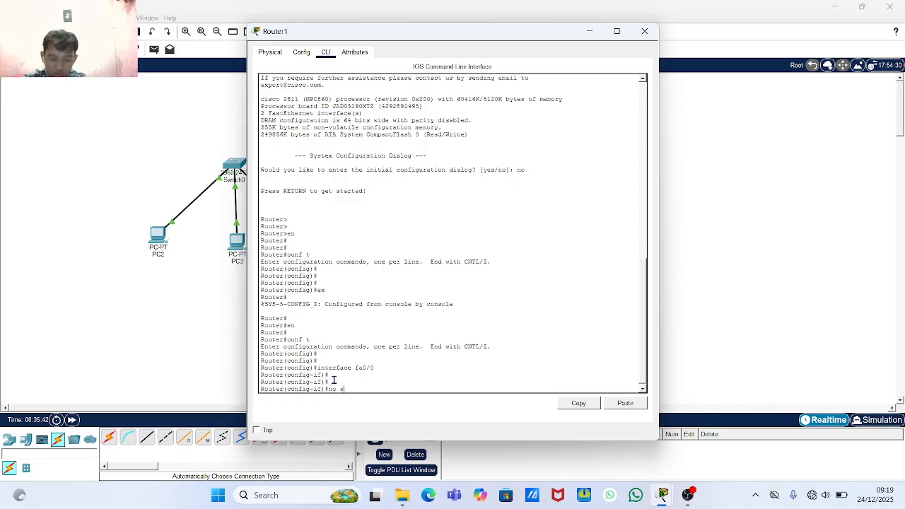
type("hut")
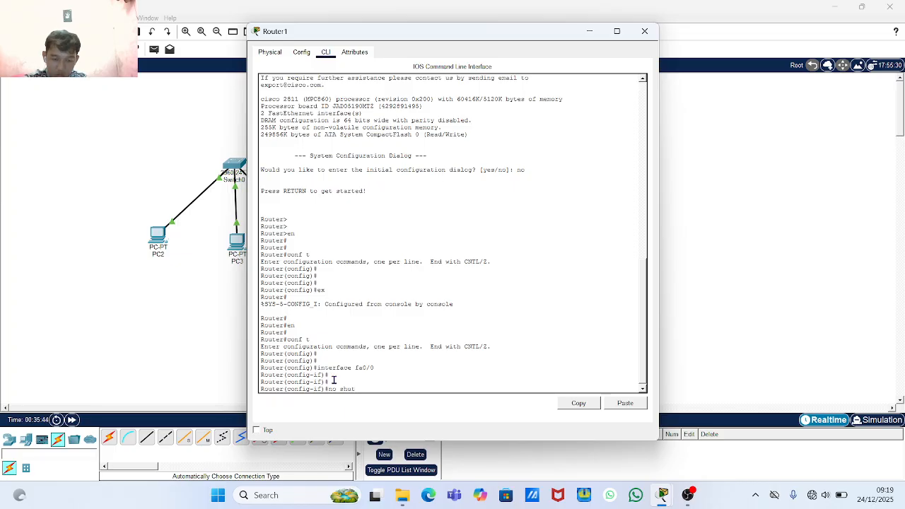
type("dow")
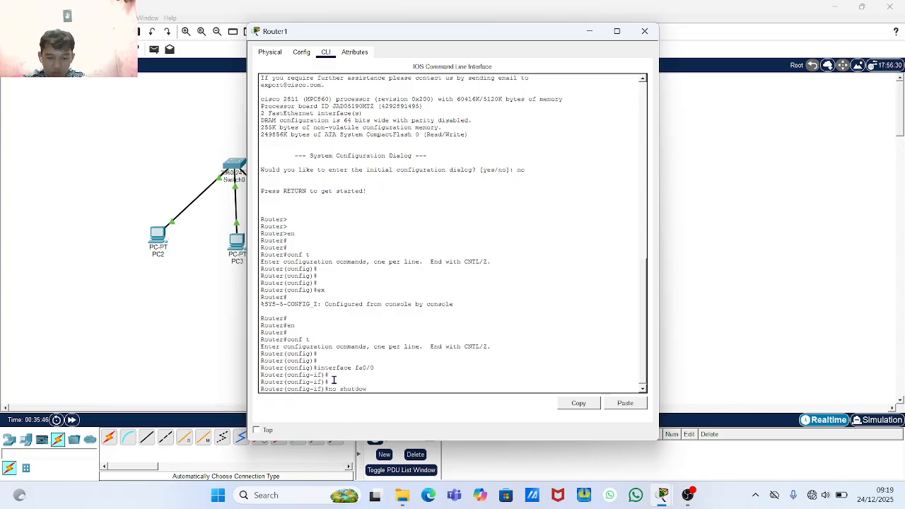
type("n")
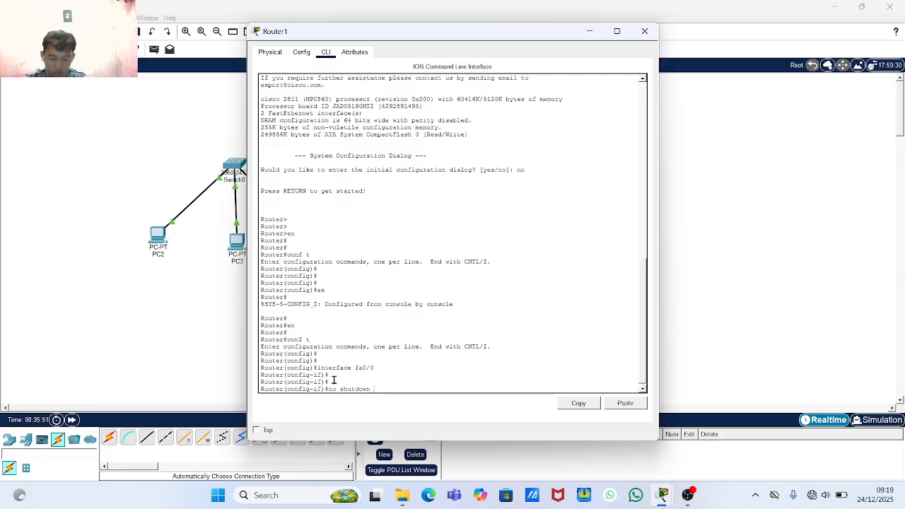
key("Return")
key("Return")
key("Return")
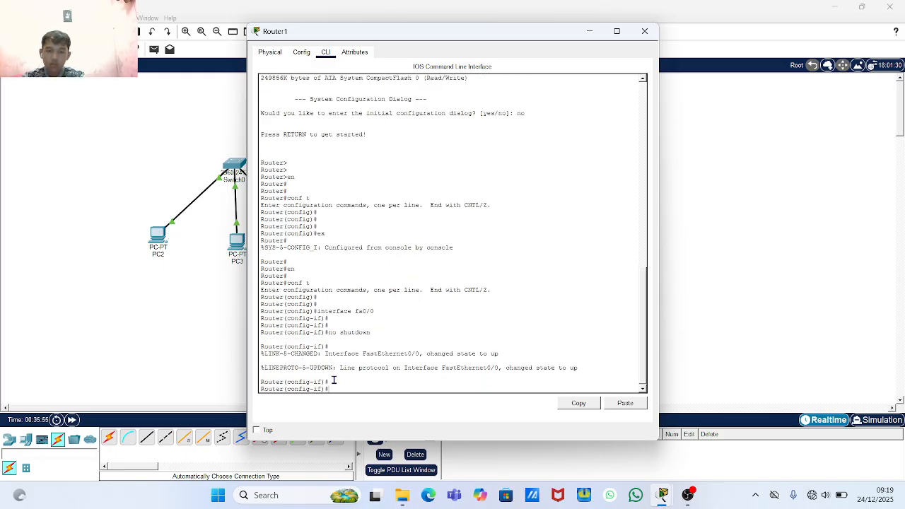
- Reopen Router1's CLI to start typing 'ip addre', then close it and begin a canvas note
left_click(644, 32)
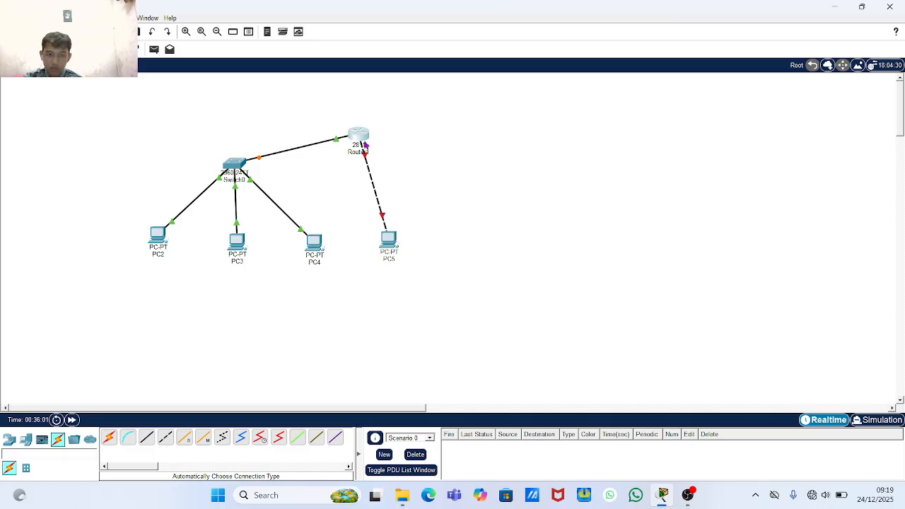
left_click(366, 145)
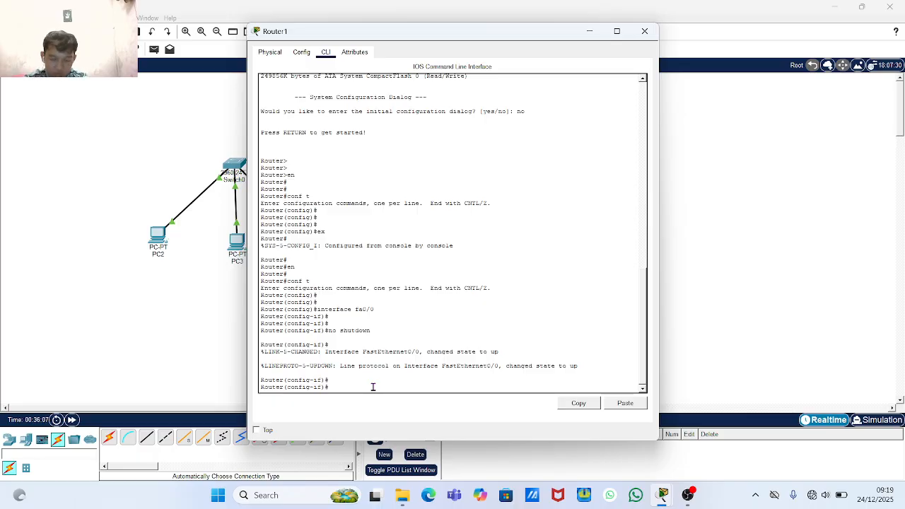
type("ip ")
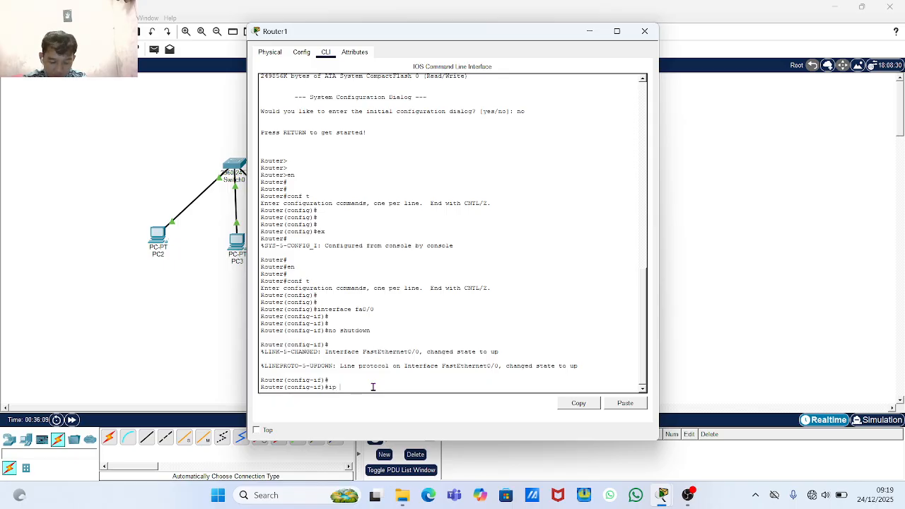
type("addres")
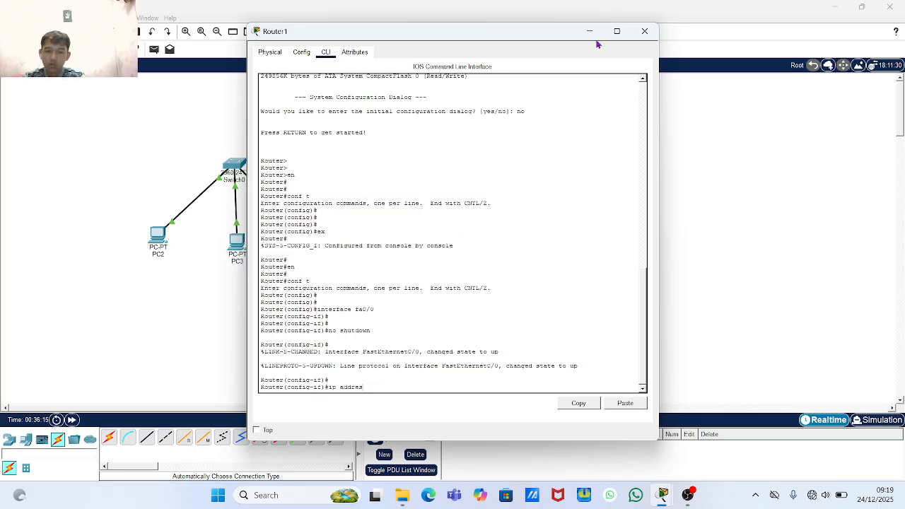
left_click(645, 31)
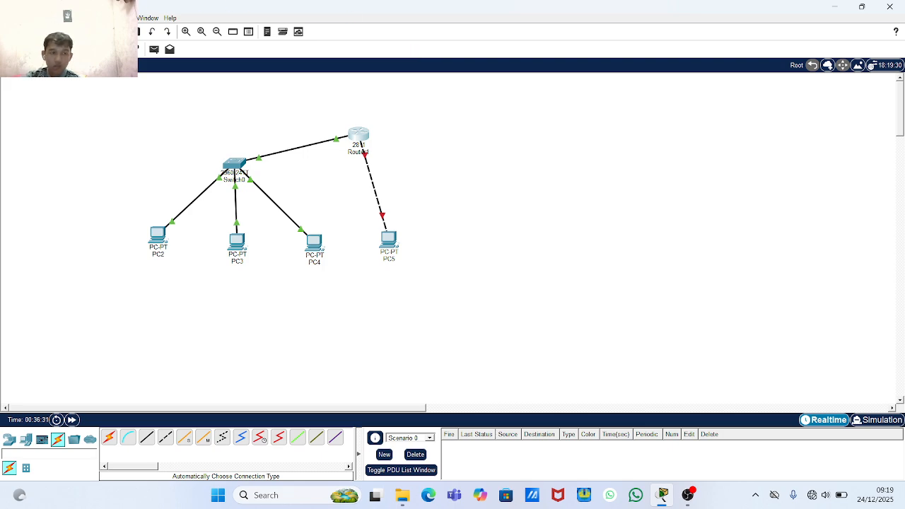
left_click(265, 100)
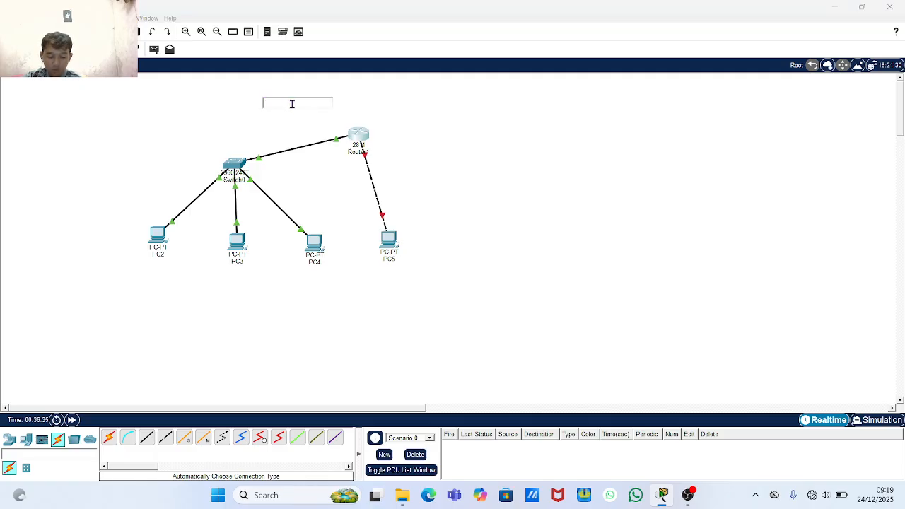
- Type text notes '192.168.1.1' and '192.168.2.1' on the canvas
type("192")
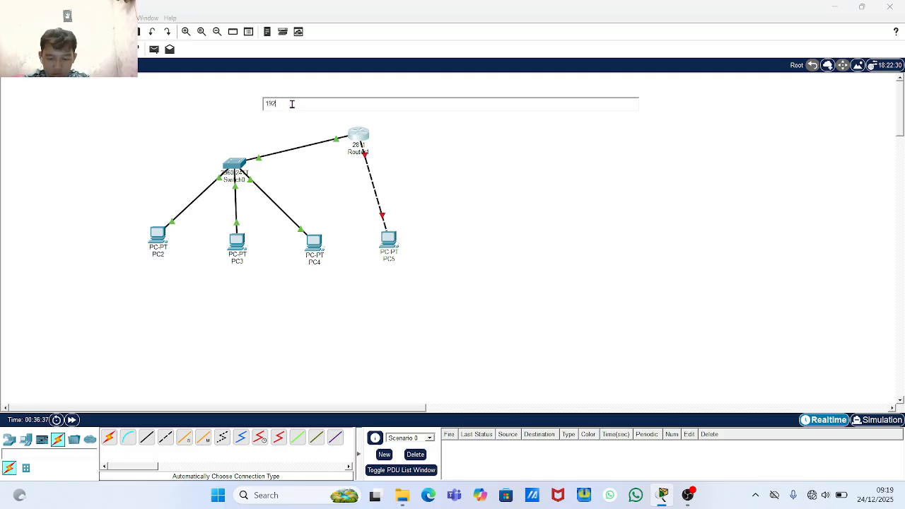
type(".168.1.1")
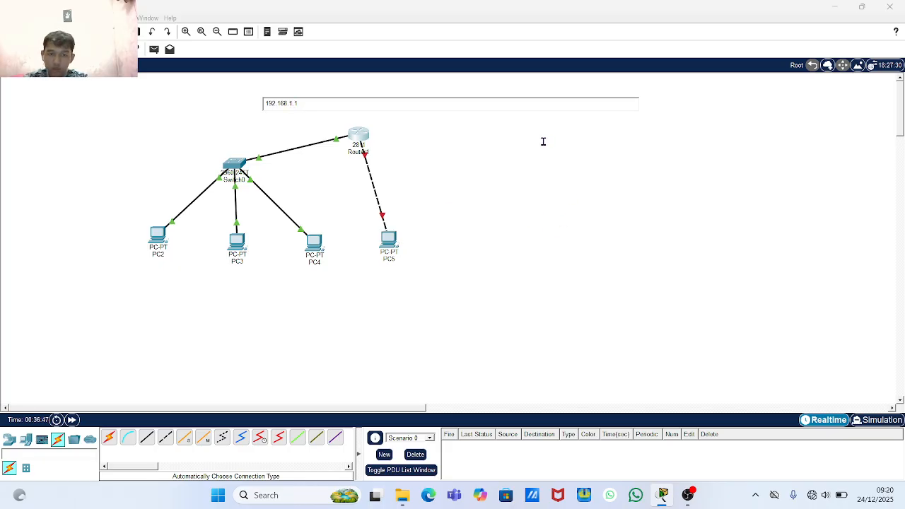
left_click(482, 139)
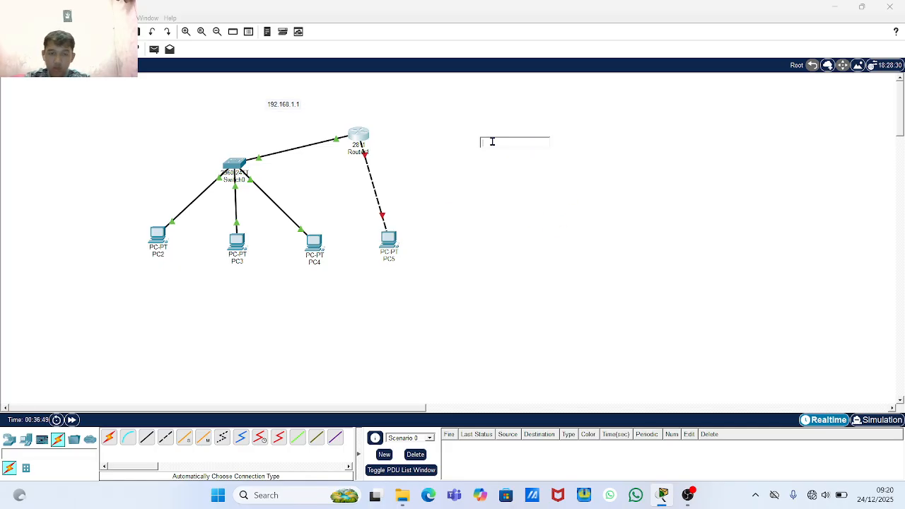
type("192")
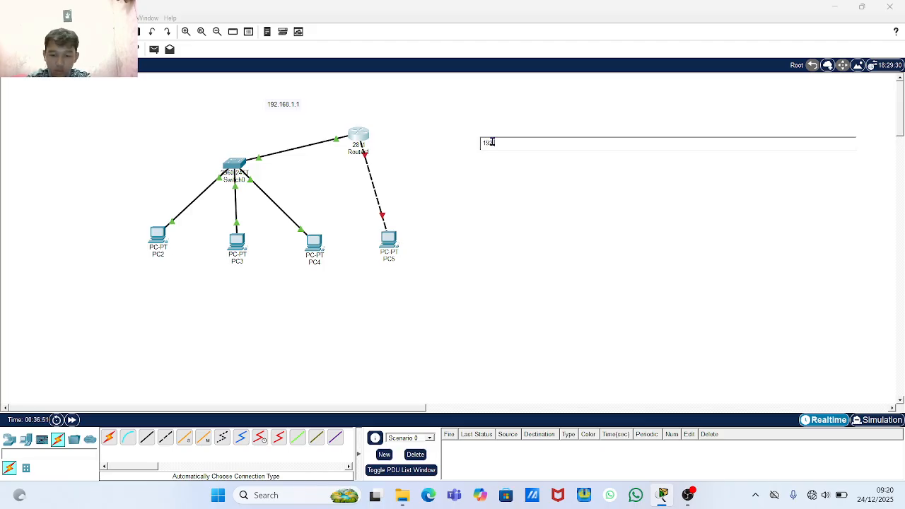
type(".168")
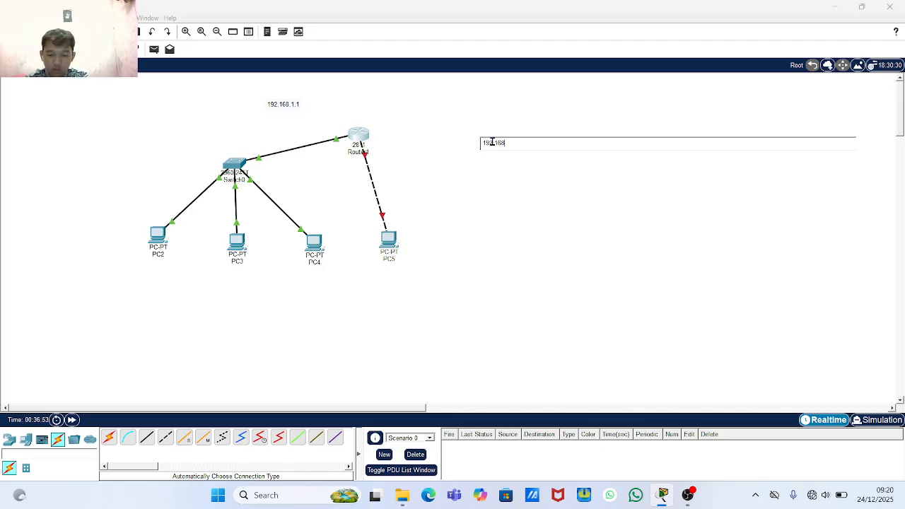
type(".2.1")
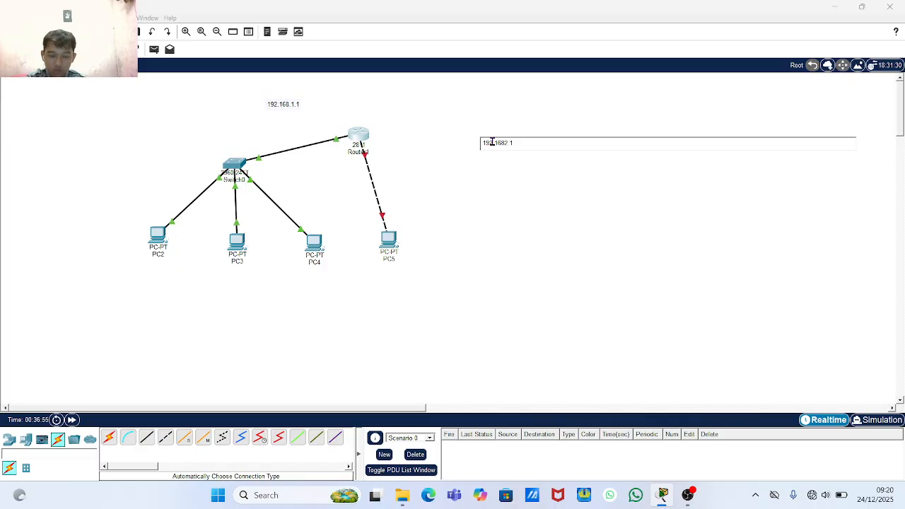
key("BackSpace")
key("BackSpace")
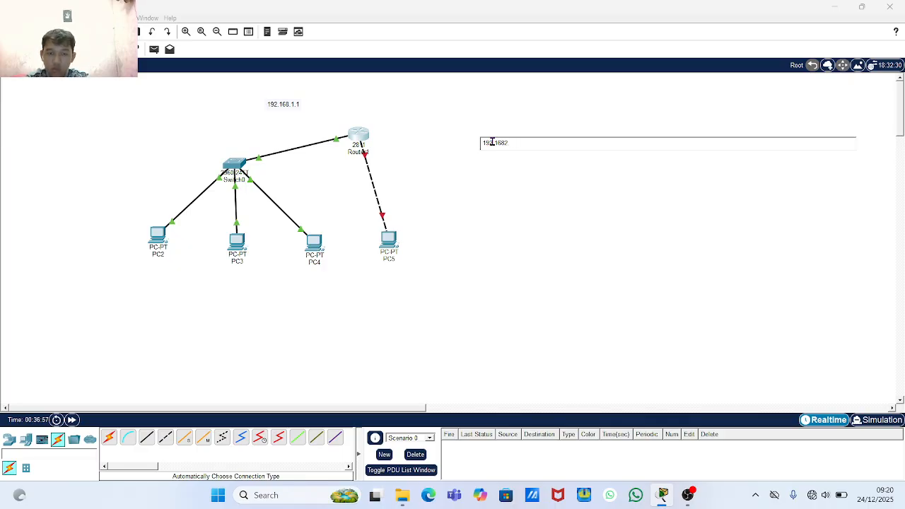
key("BackSpace")
key("BackSpace")
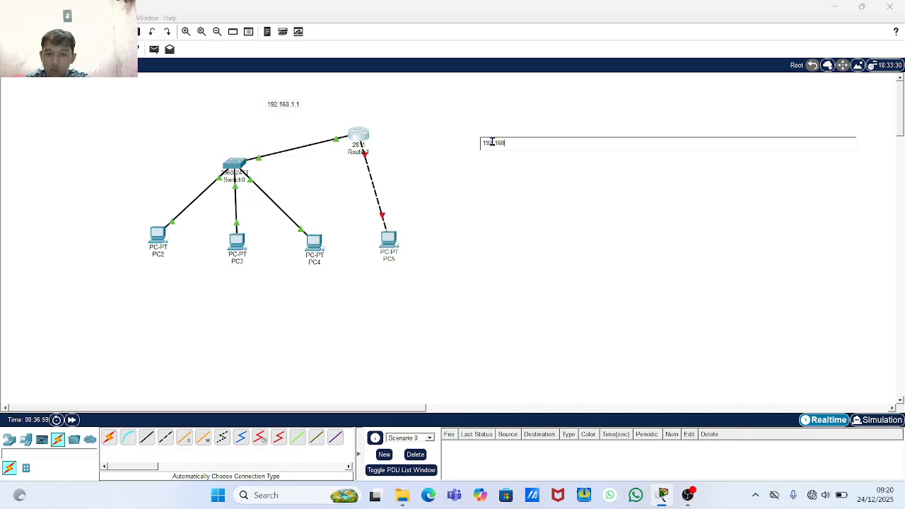
type(".2.1")
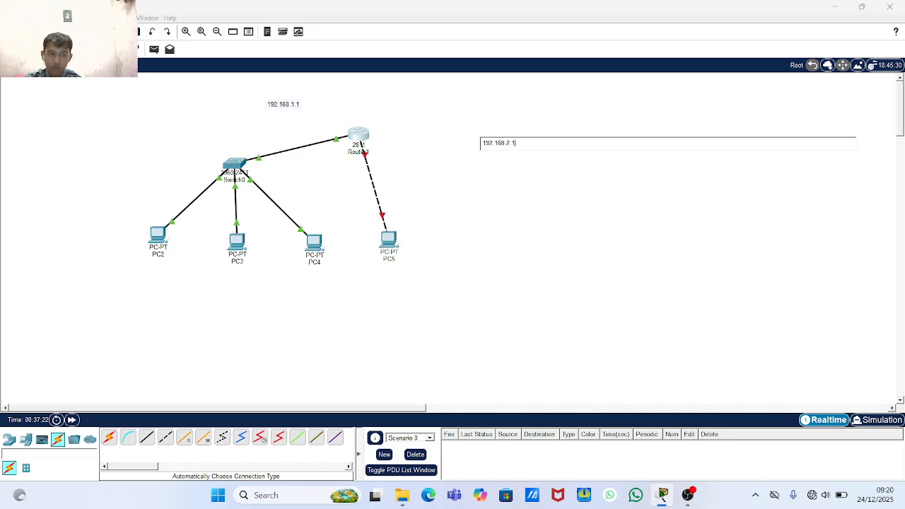
left_click(365, 108)
- Drag the two address notes to either side of Router1
left_click_drag(499, 144, 447, 130)
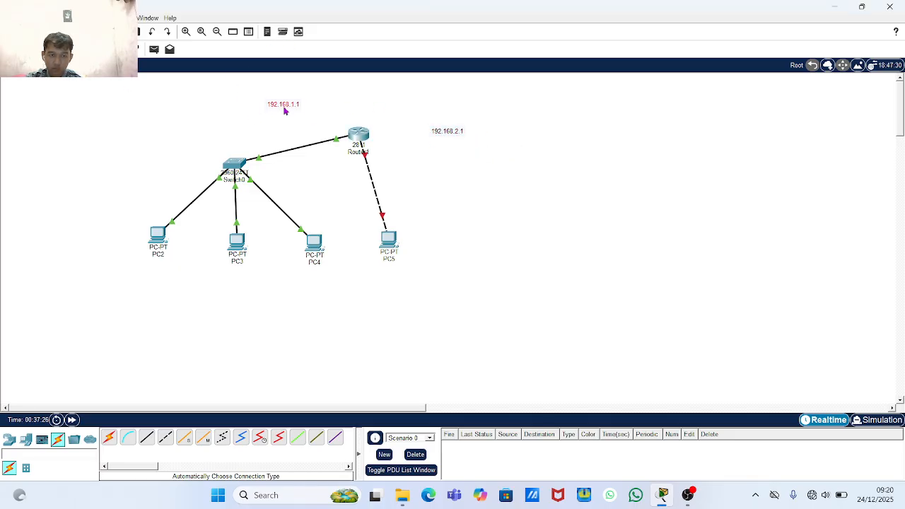
left_click_drag(285, 111, 216, 126)
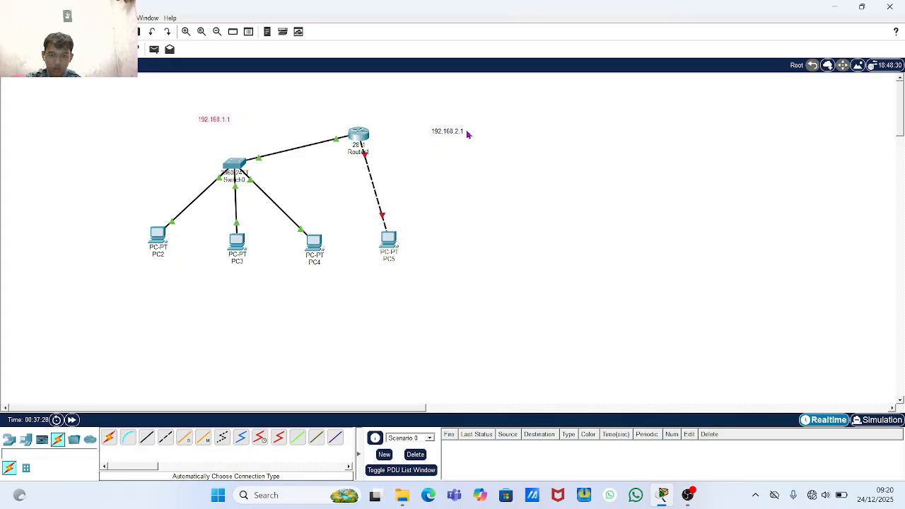
left_click_drag(466, 134, 458, 130)
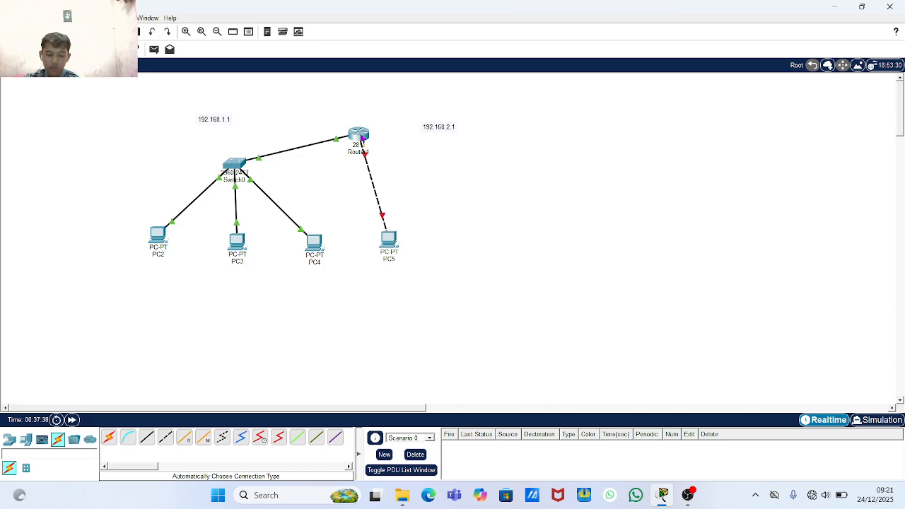
- Reopen Router1's CLI and assign Fa0/0 the address 192.168.1.1 255.255.255.0
left_click(361, 137)
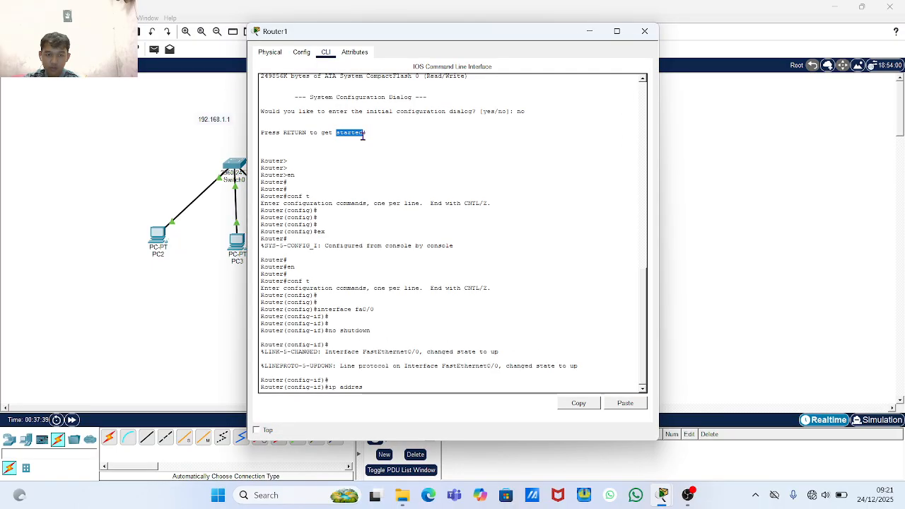
left_click(379, 387)
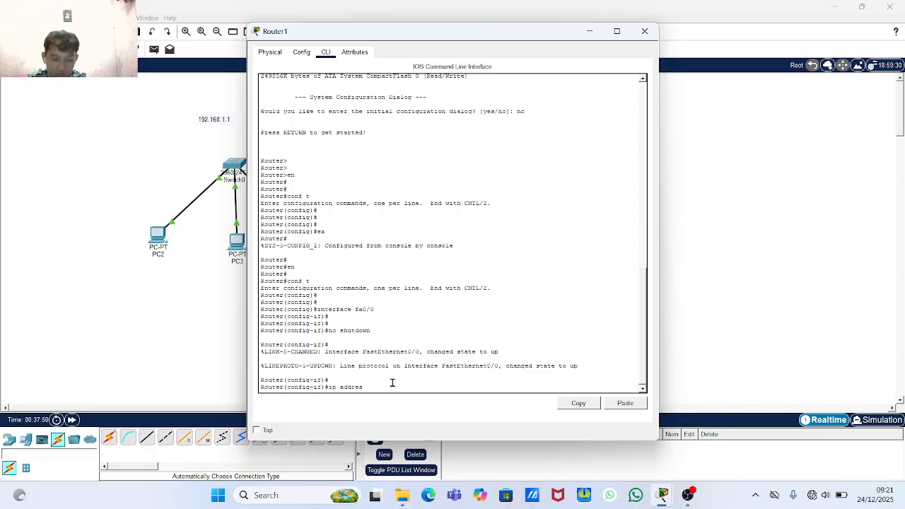
type("1")
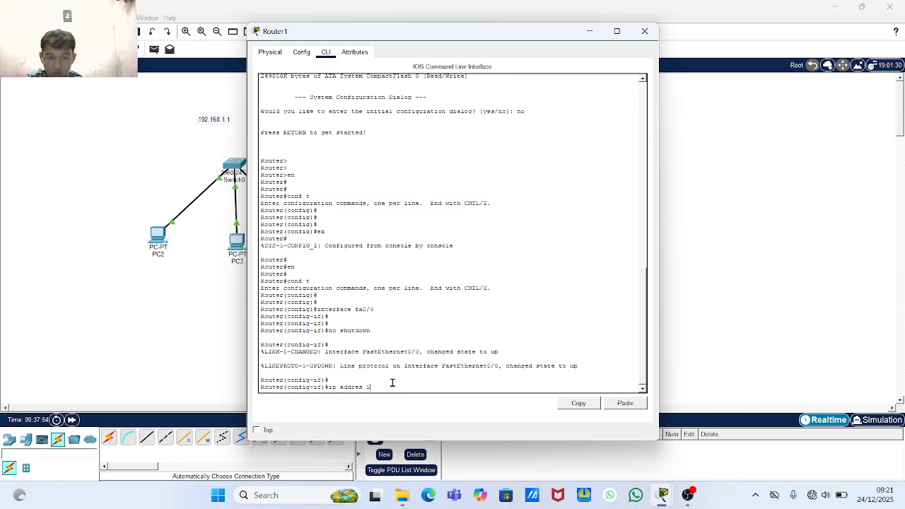
type("92.168")
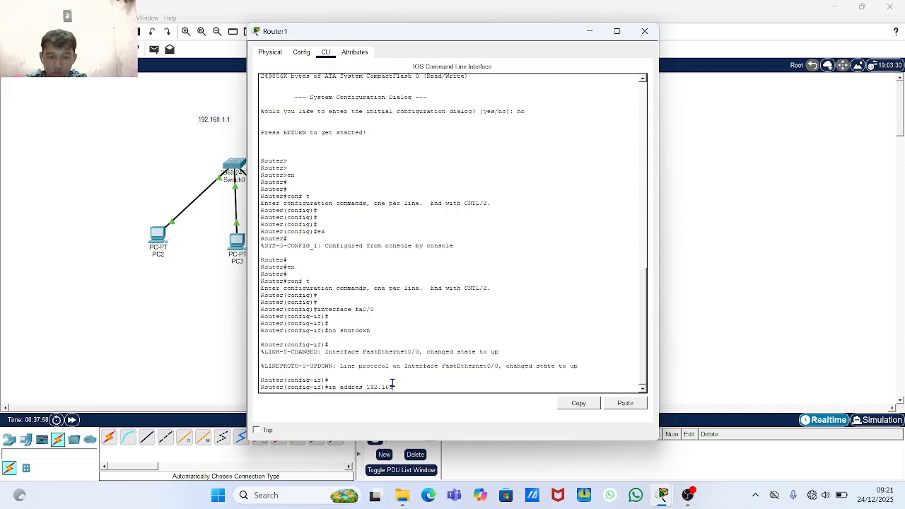
type(".1.1")
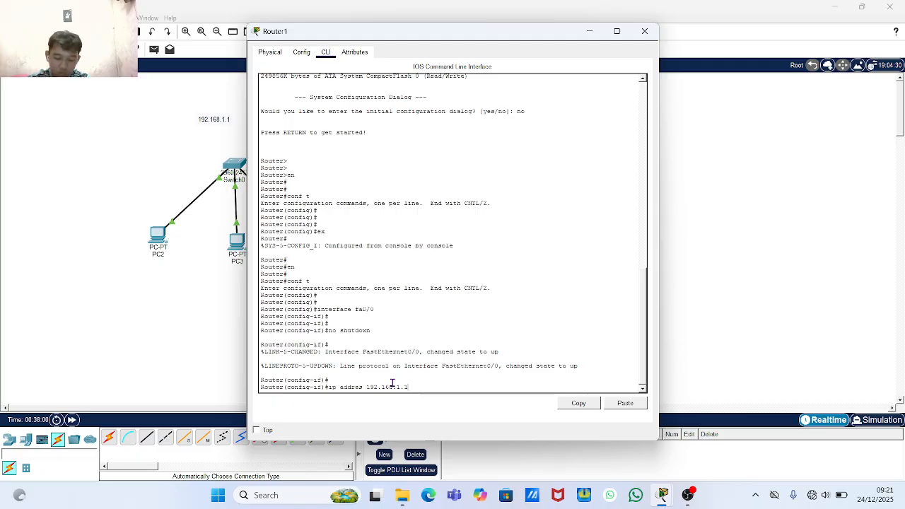
type(".1")
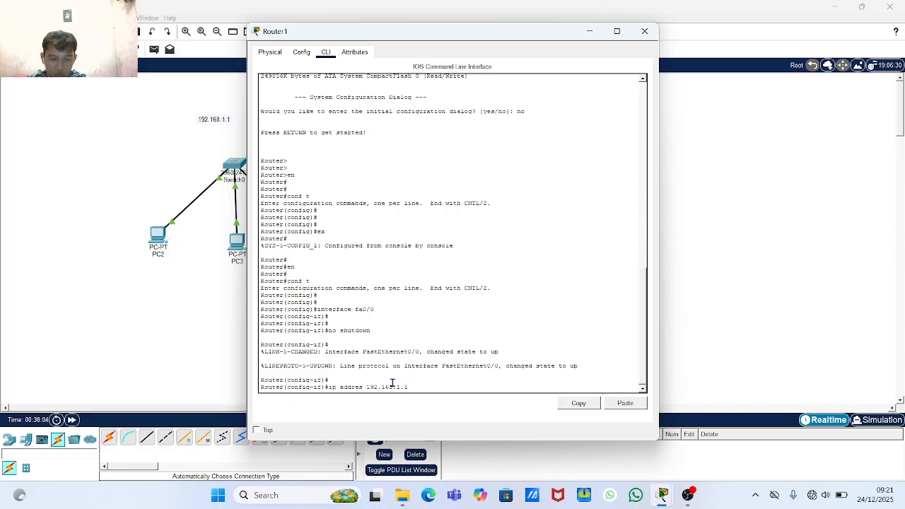
type(" 255.")
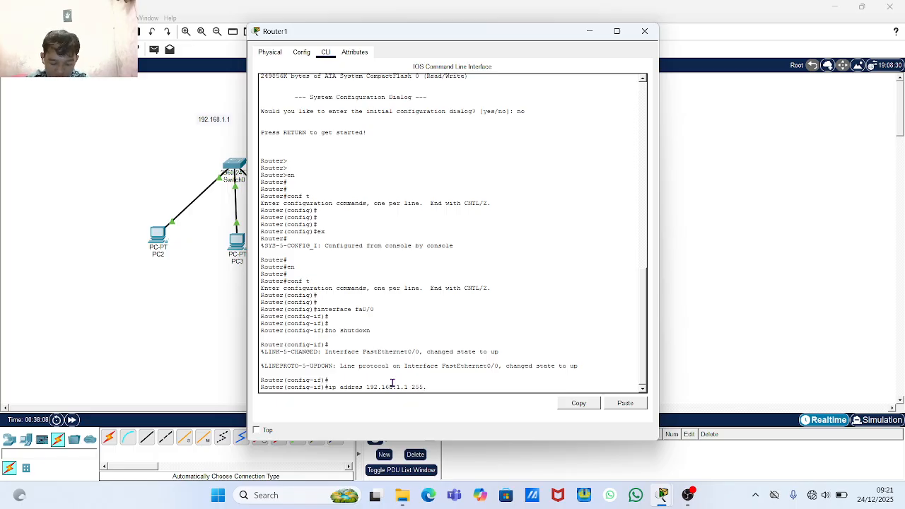
type("255")
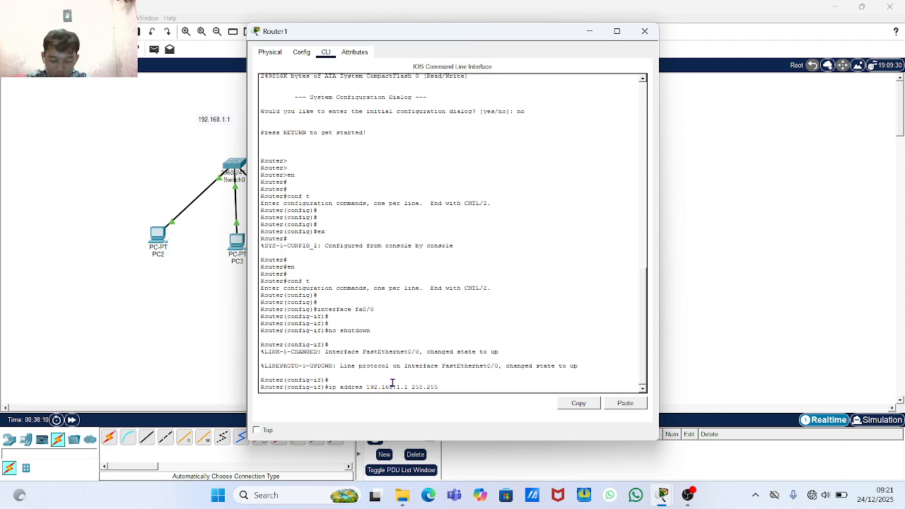
type(".255.255")
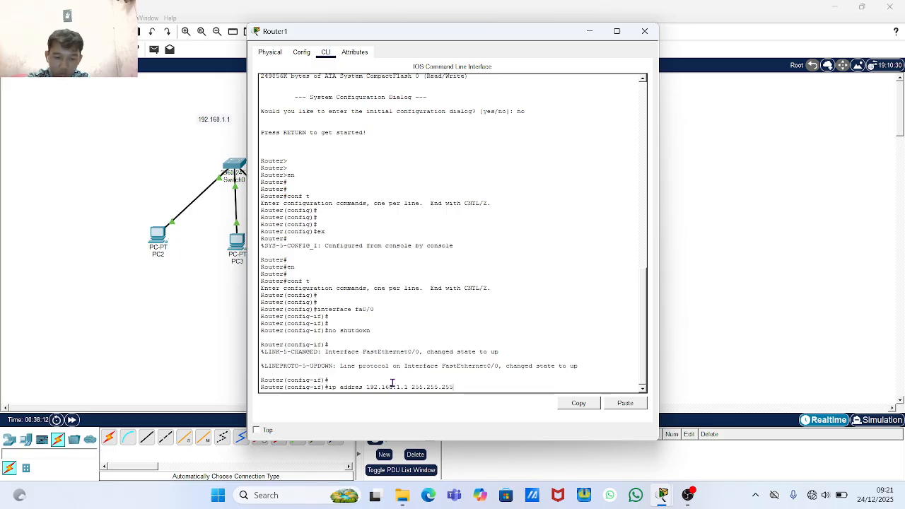
type("0")
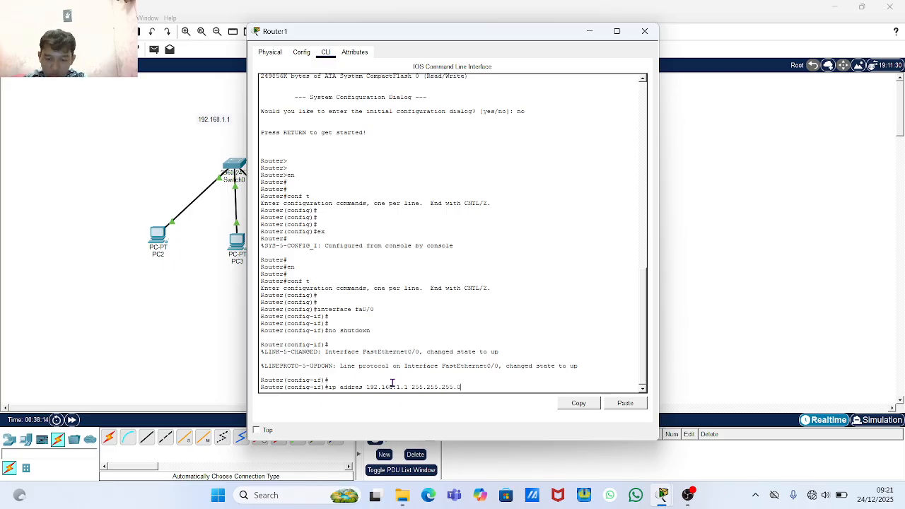
key("Return")
key("Return")
key("Return")
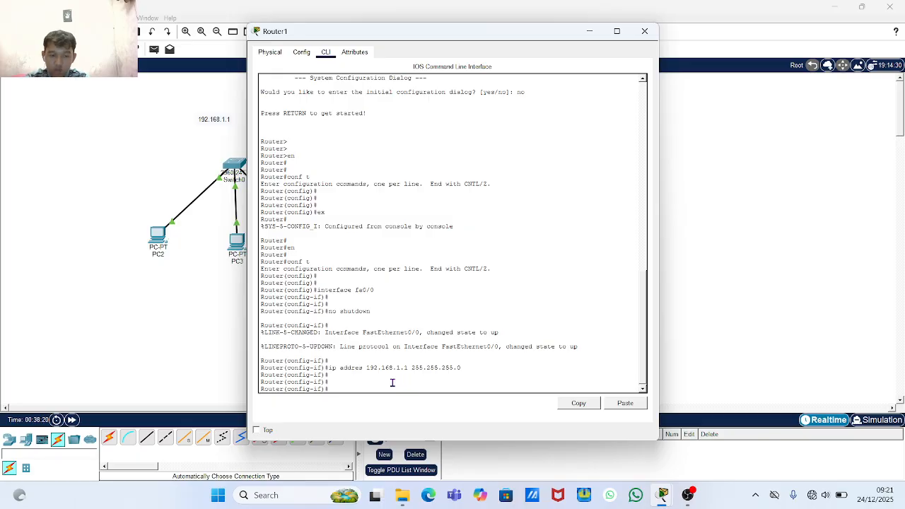
- Run 'do show ip interface brief' to confirm FastEthernet0/0 is 192.168.1.1 up/up, then close Router1's console
type("do sh")
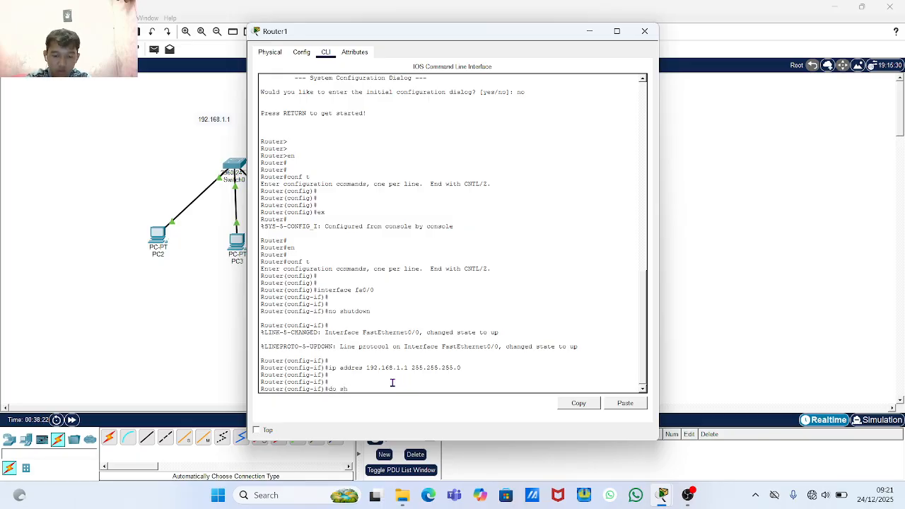
type("ow i")
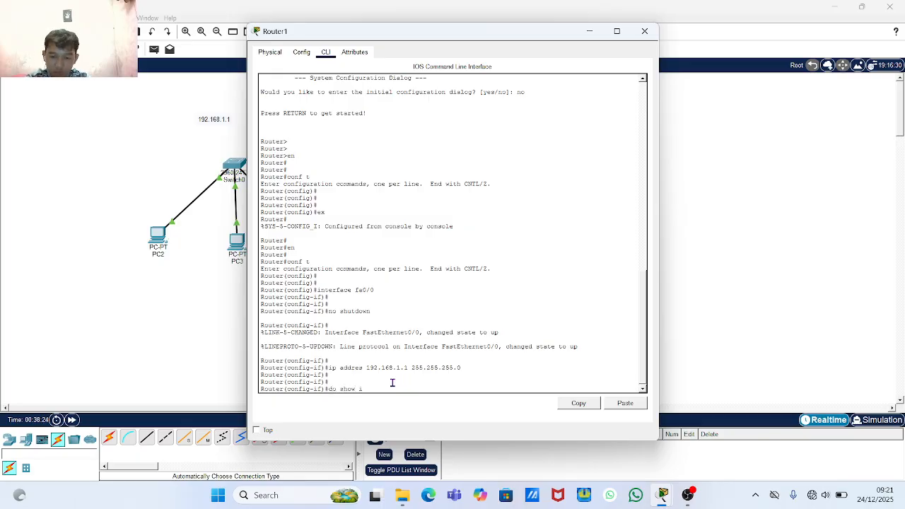
type("p in")
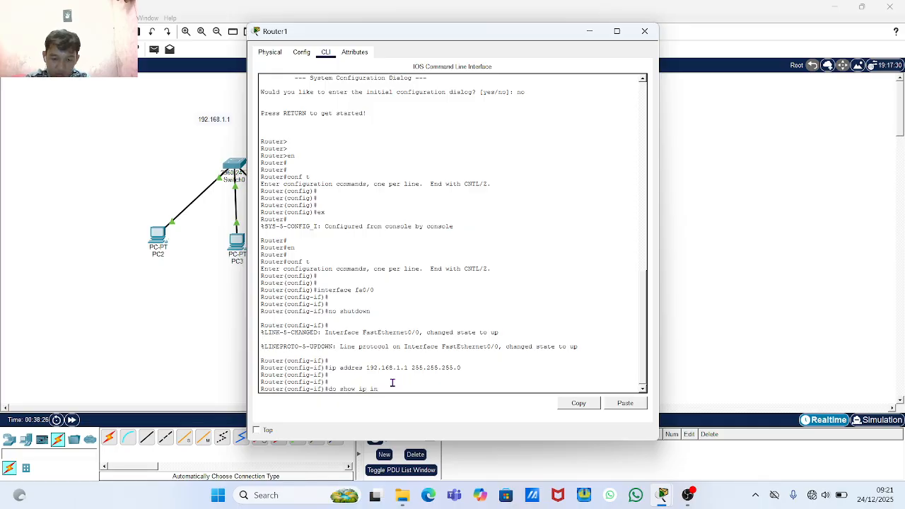
type("ter")
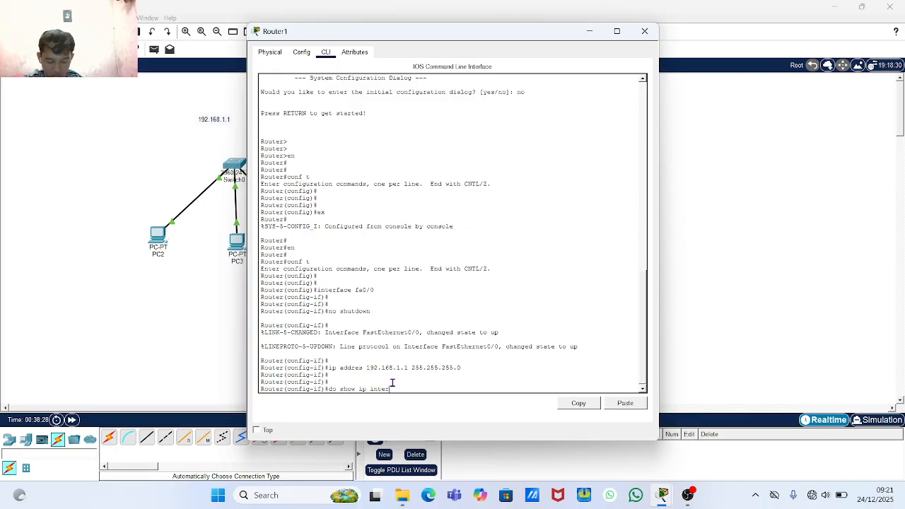
type("face")
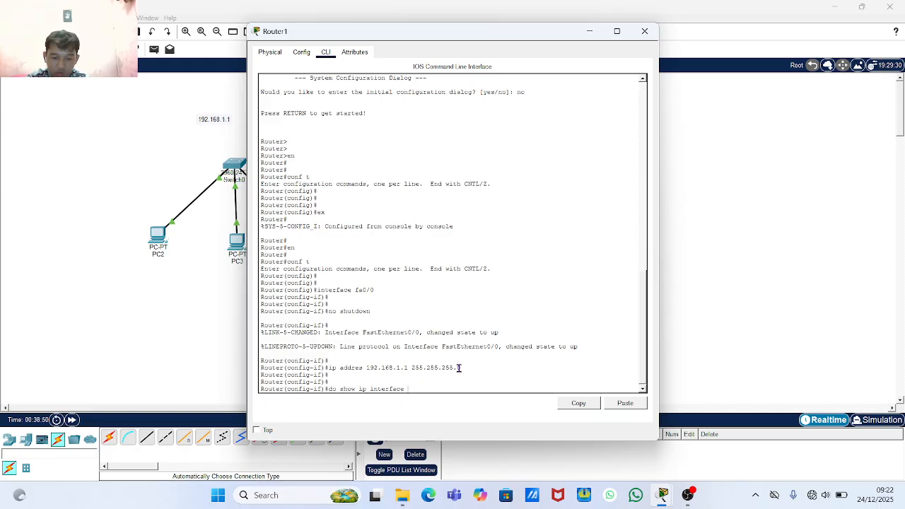
type("brief")
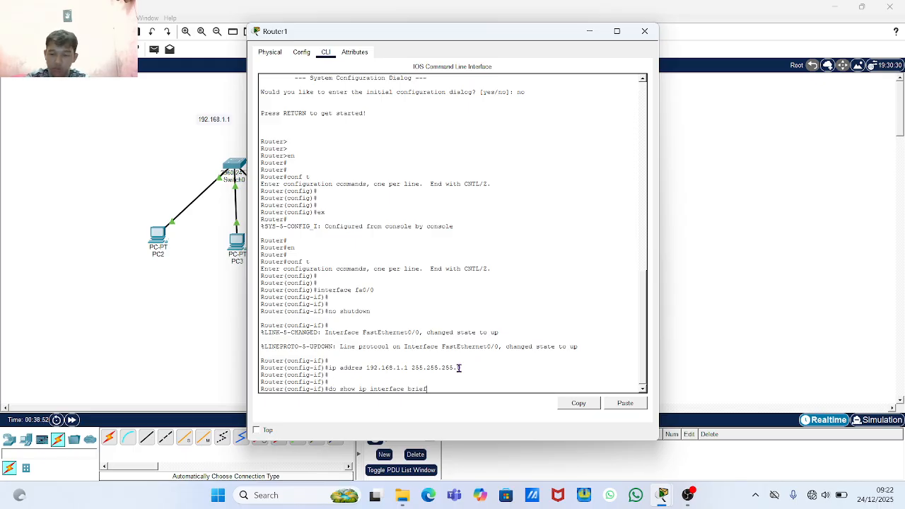
key("Return")
key("Return")
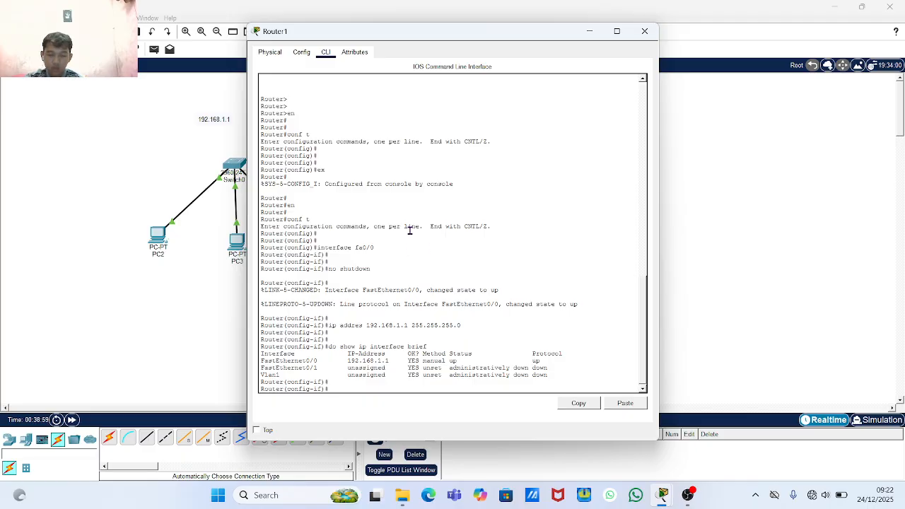
left_click(644, 31)
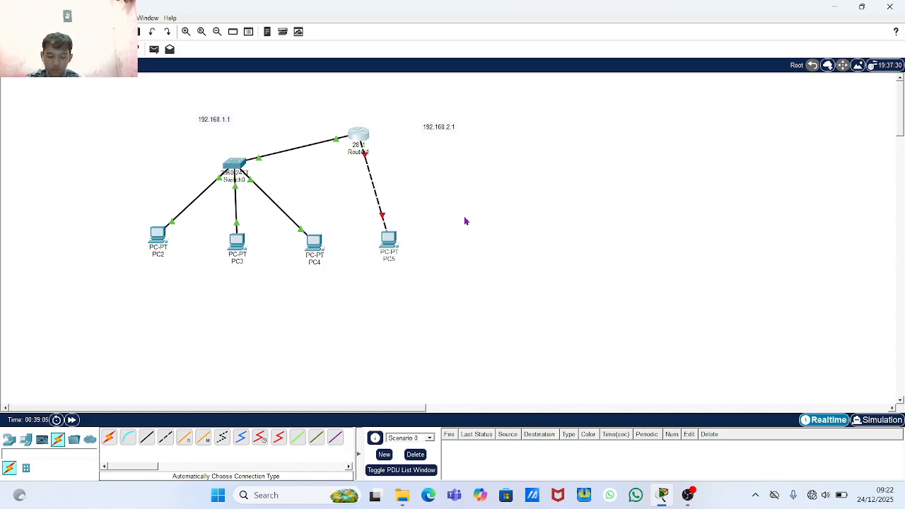
- Reopen Router1's console and exit FastEthernet0/0 interface configuration with 'ex'
left_click(366, 136)
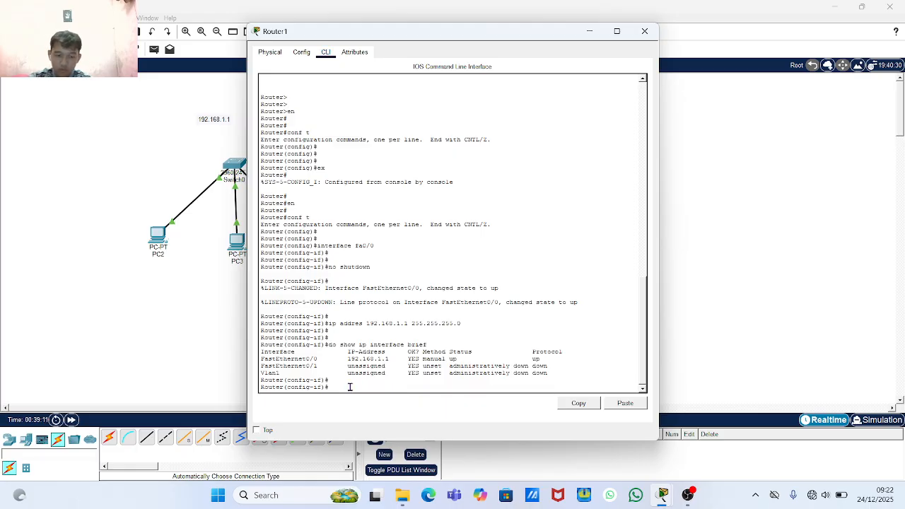
key("Return")
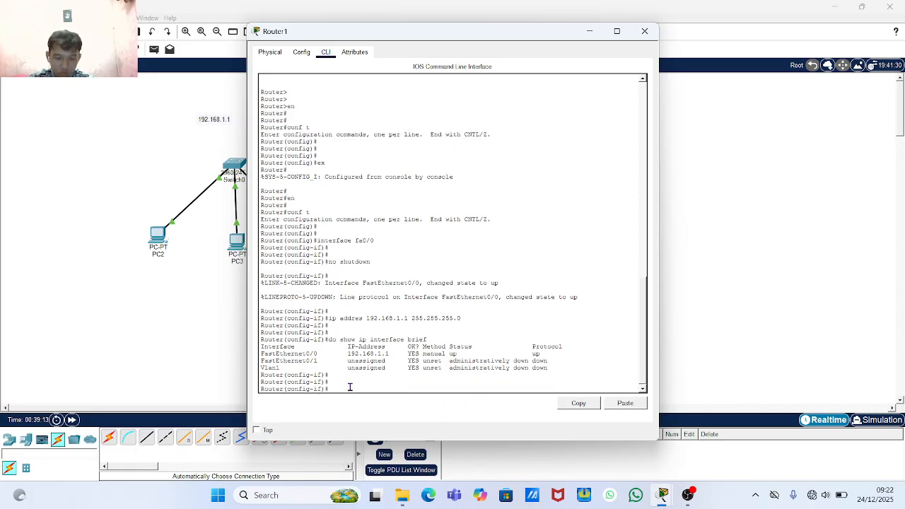
type("ex")
key("Return")
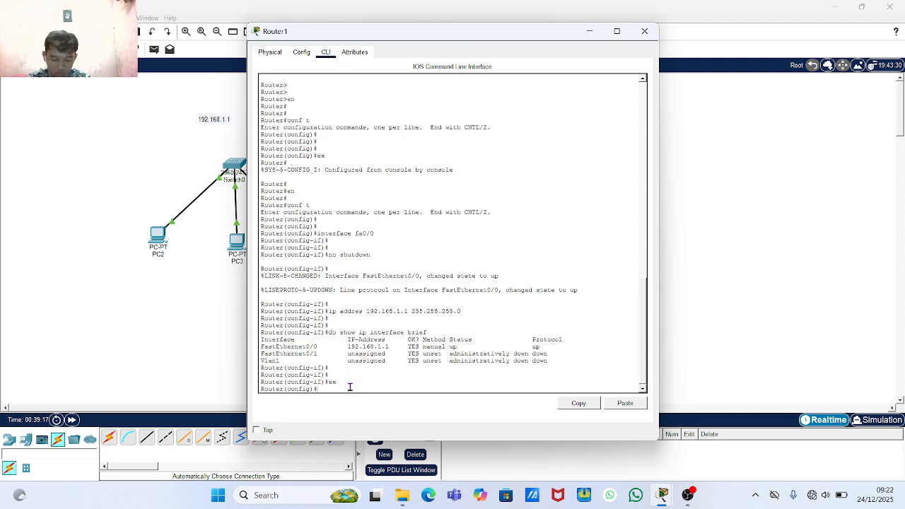
key("Return")
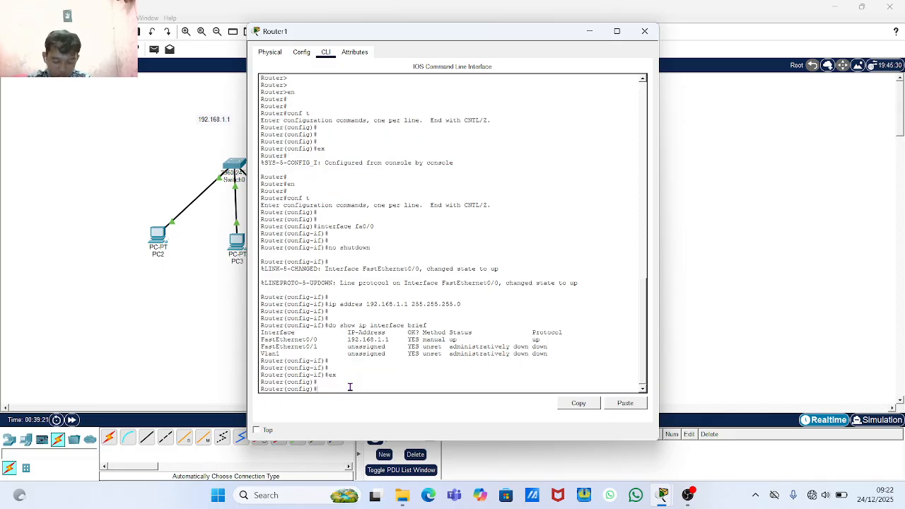
- On interface fa0/1, set ip address 192.168.2.1 255.255.255.0 and start the interface summary command
type("interface")
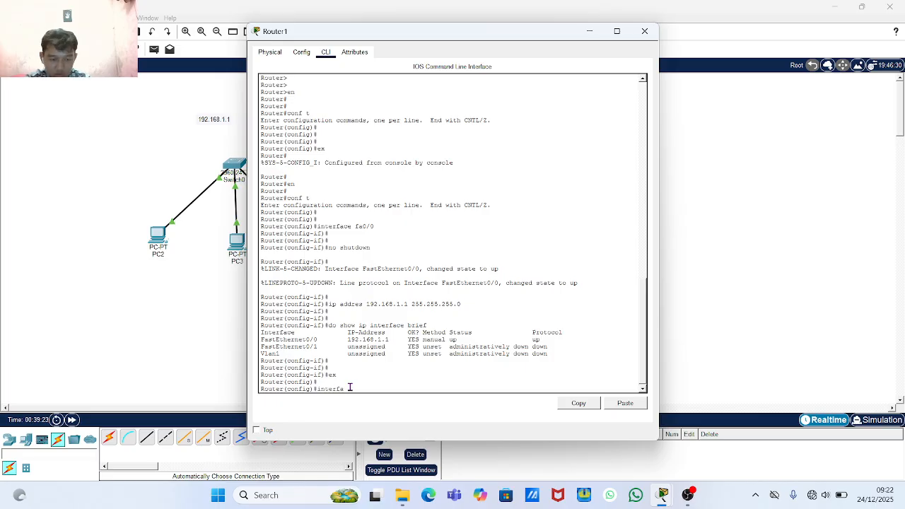
type(" fa")
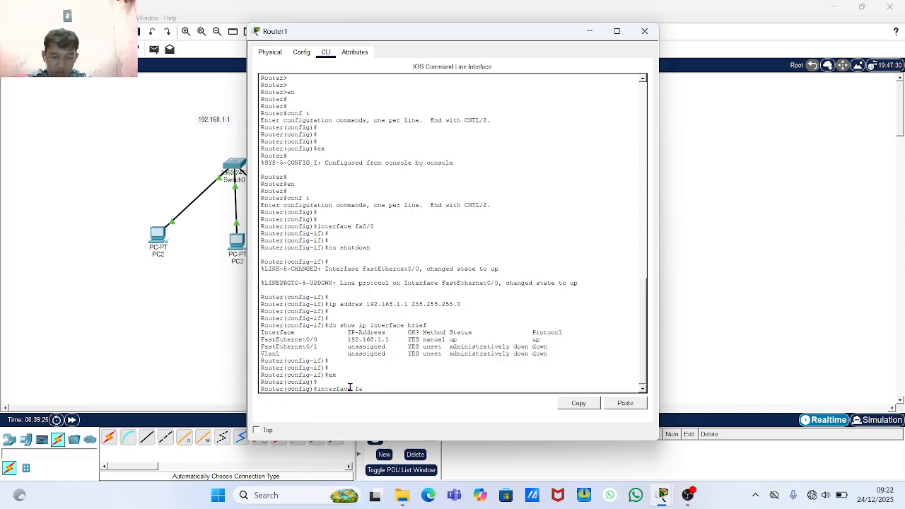
type("0/1")
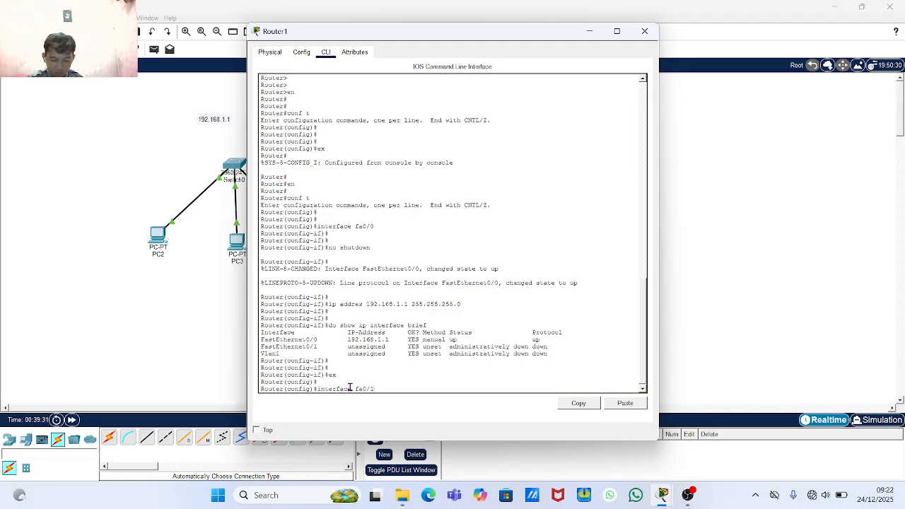
key("Return")
key("Return")
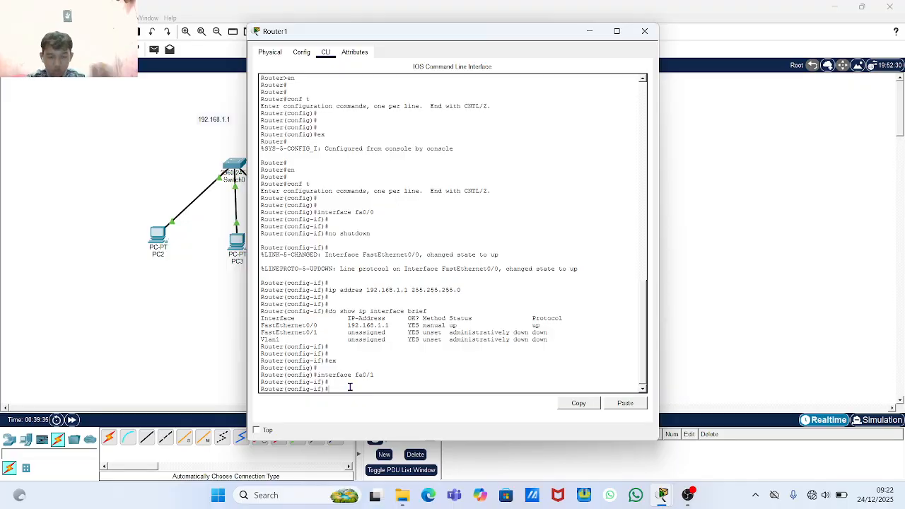
type("ip")
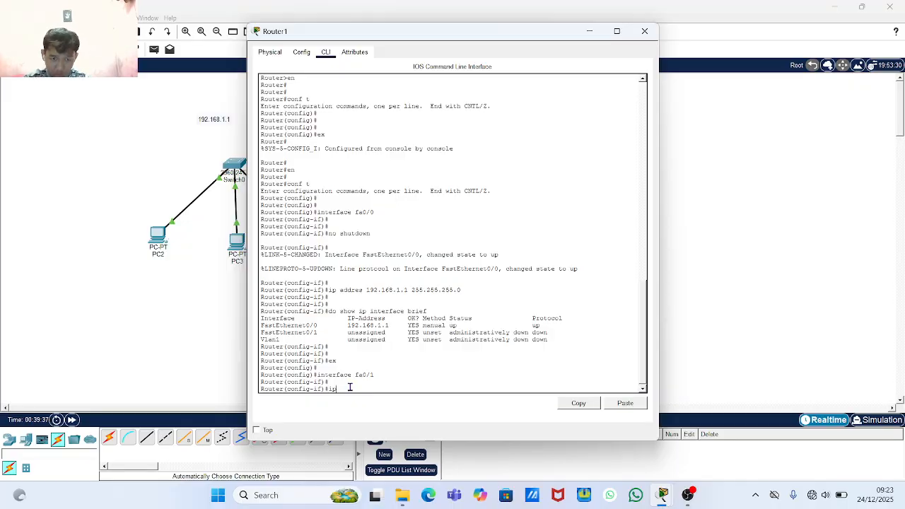
type(" ad")
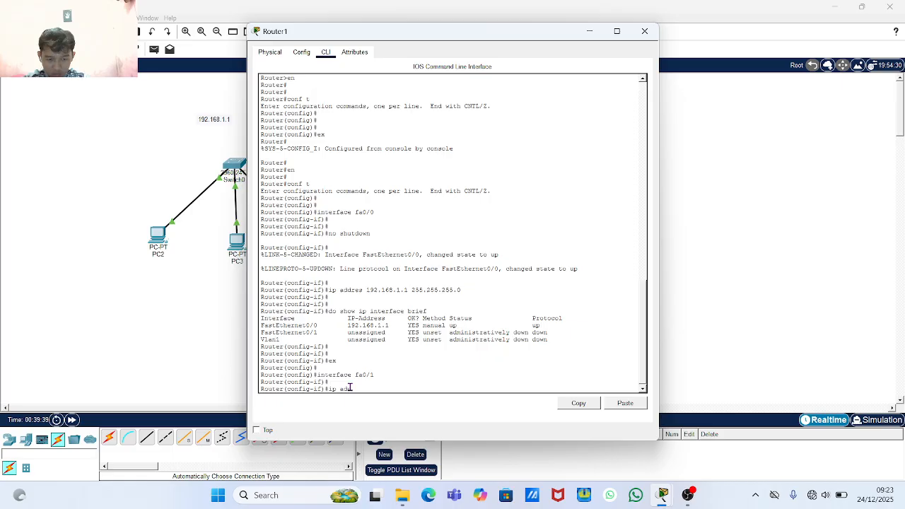
type("dres")
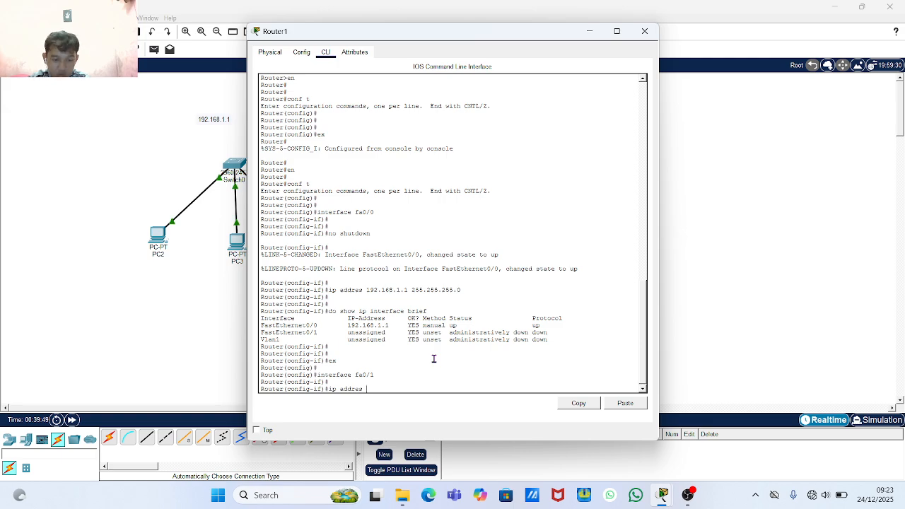
type("192.1")
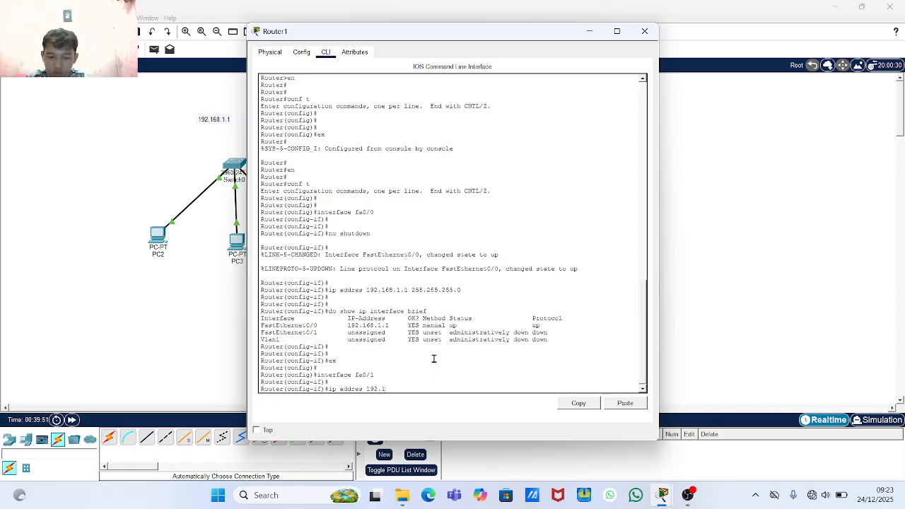
type("68.2.")
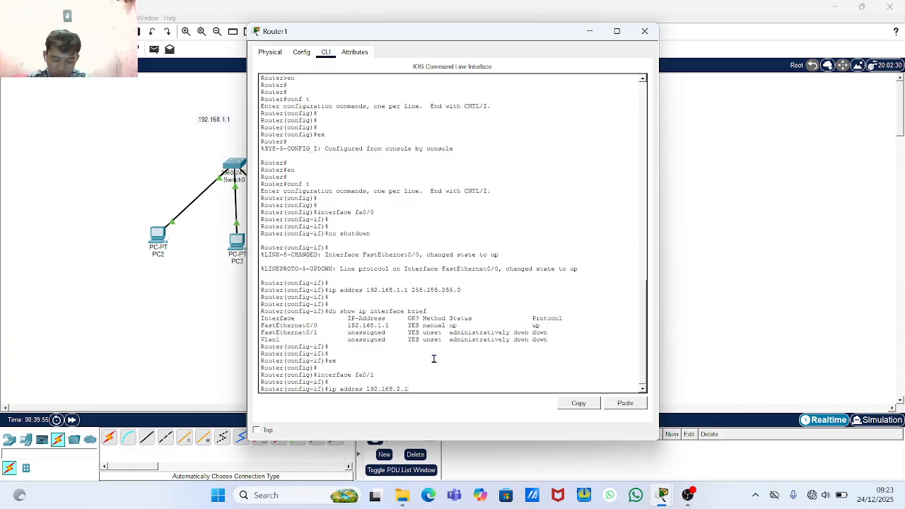
type("1 ")
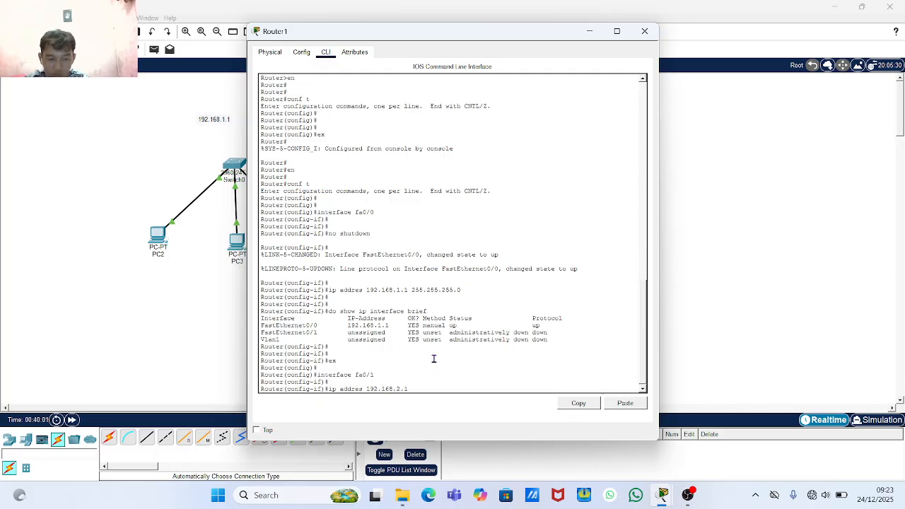
type("255.255.255")
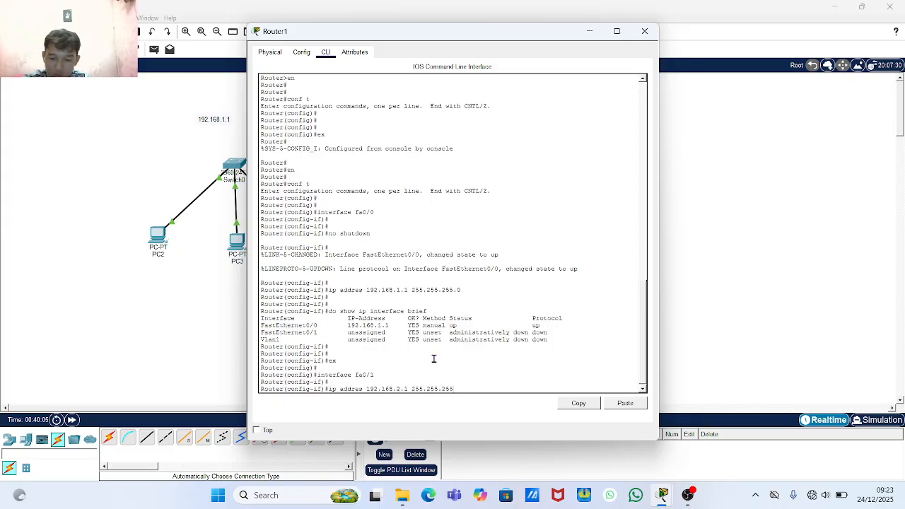
type(".0")
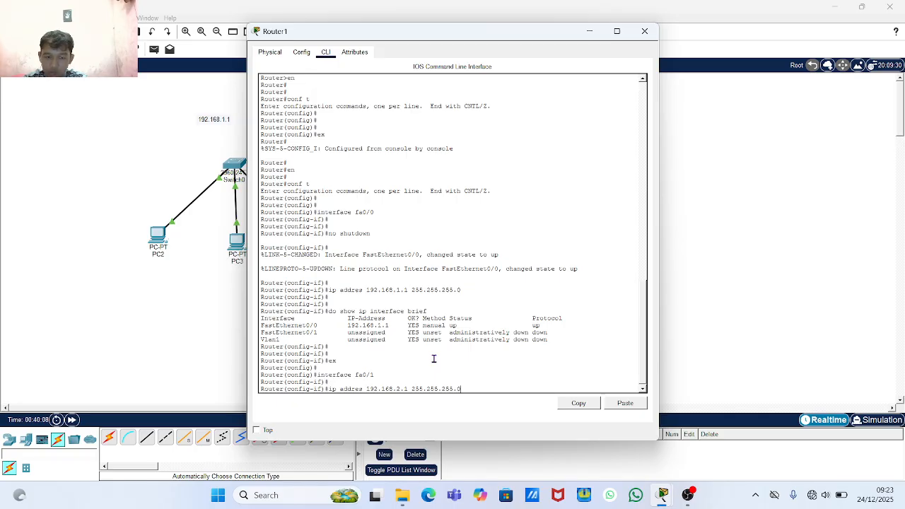
key("Return")
key("Return")
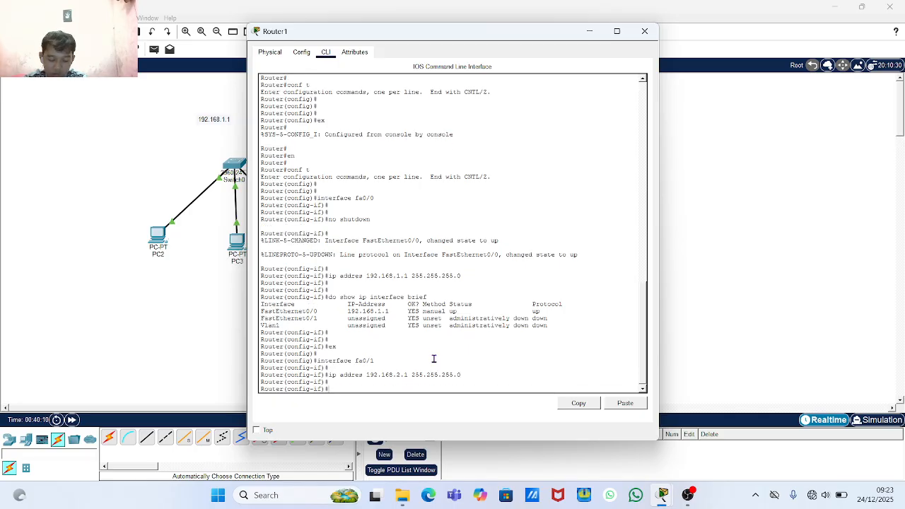
type("s")
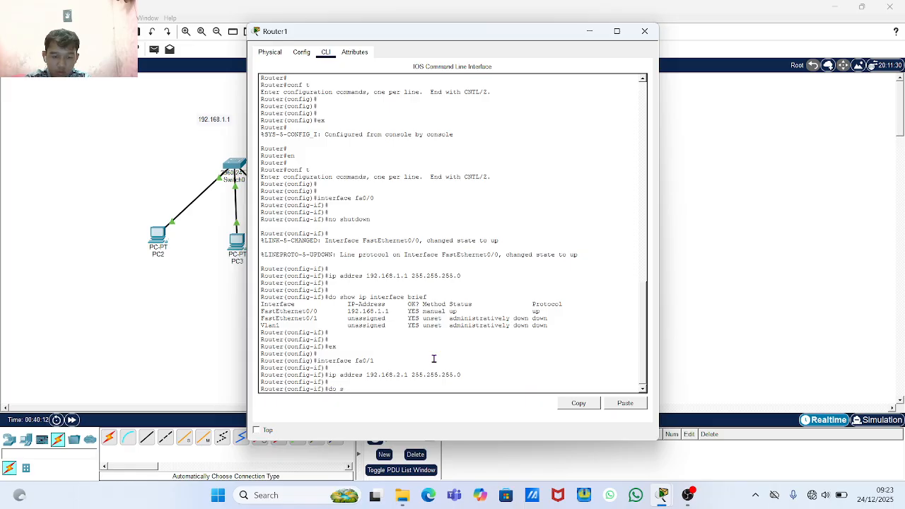
type("how")
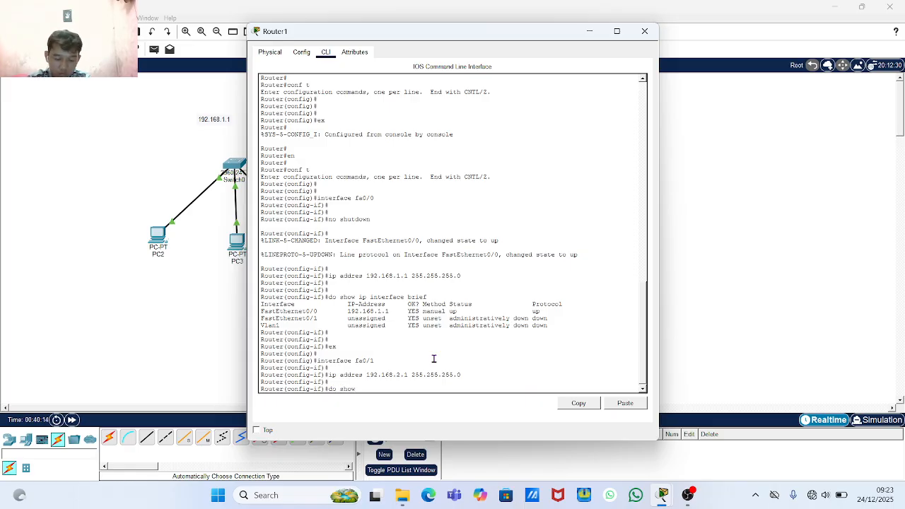
type(" i")
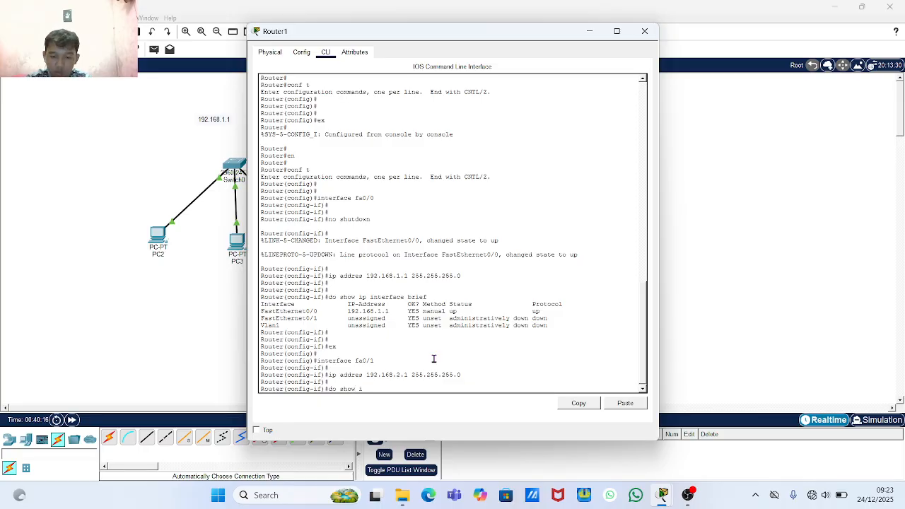
type("p in")
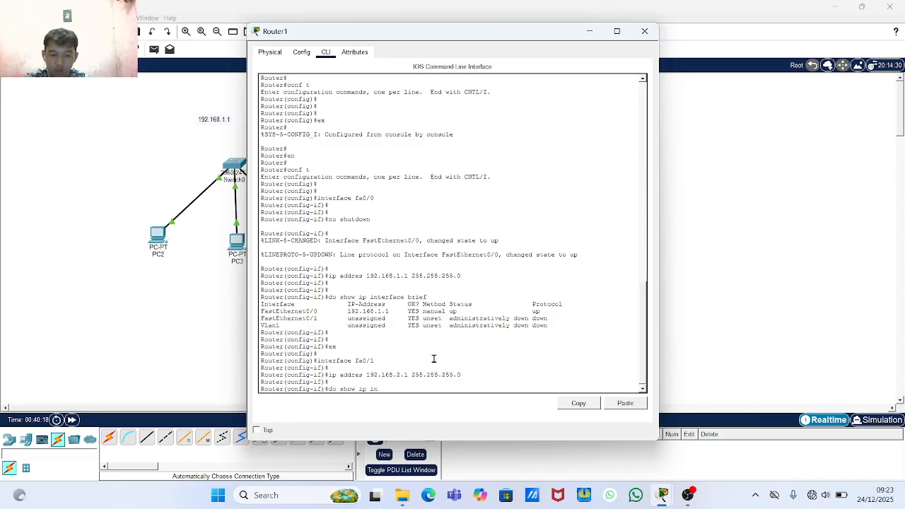
type("terfac")
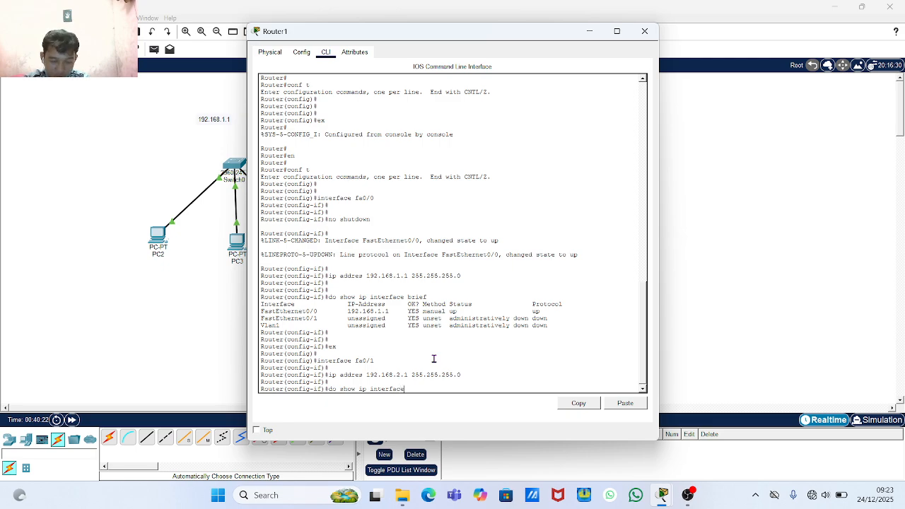
type("e ")
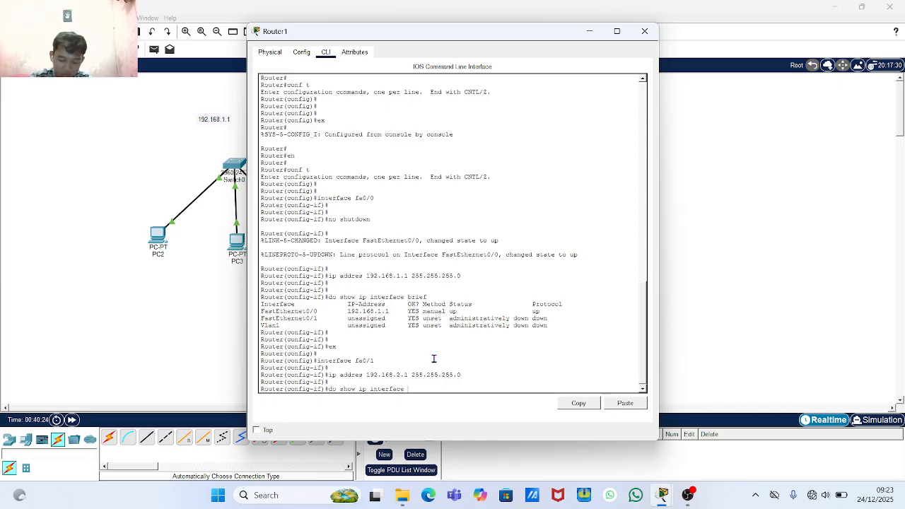
type("brie")
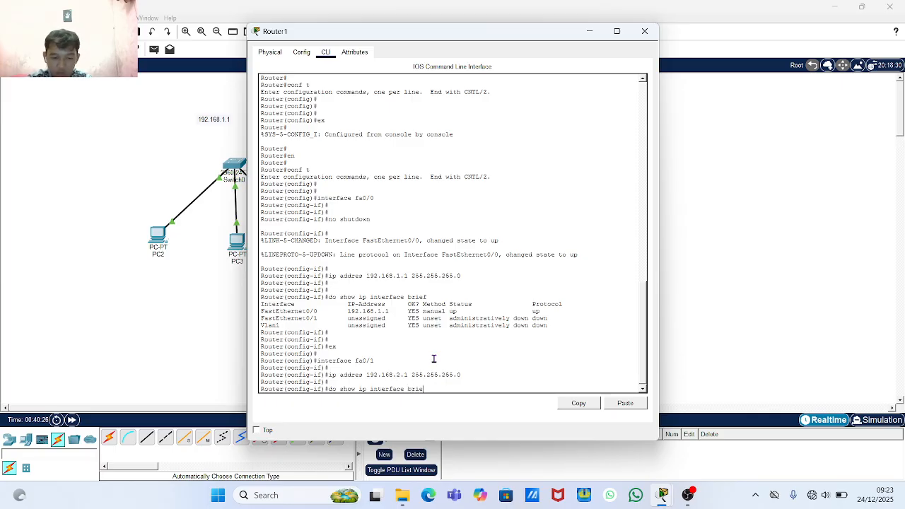
type("f")
- Run the interface summary, showing Fa0/1 at 192.168.2.1 but administratively down
key("Return")
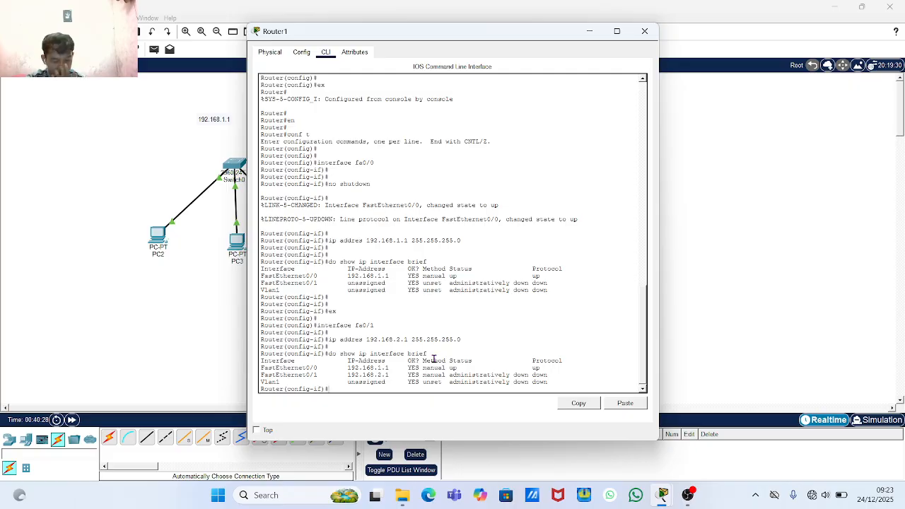
key("Return")
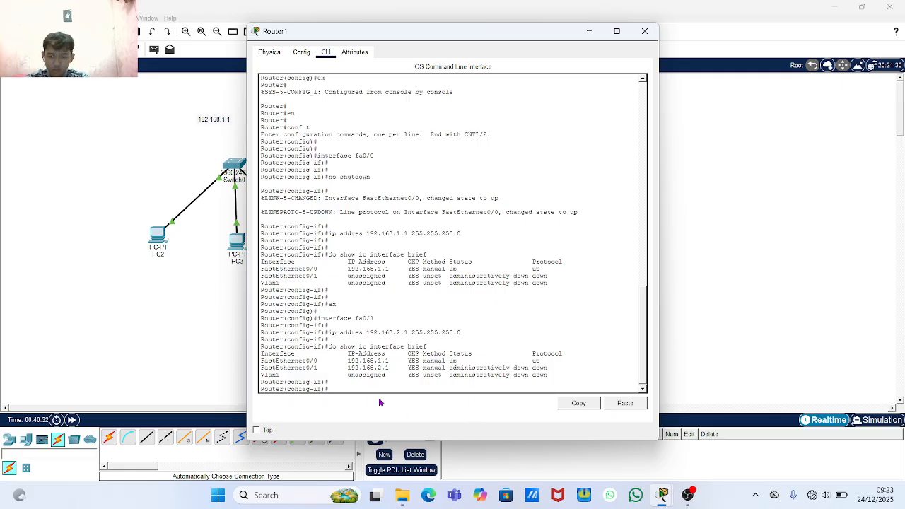
double_click(453, 360)
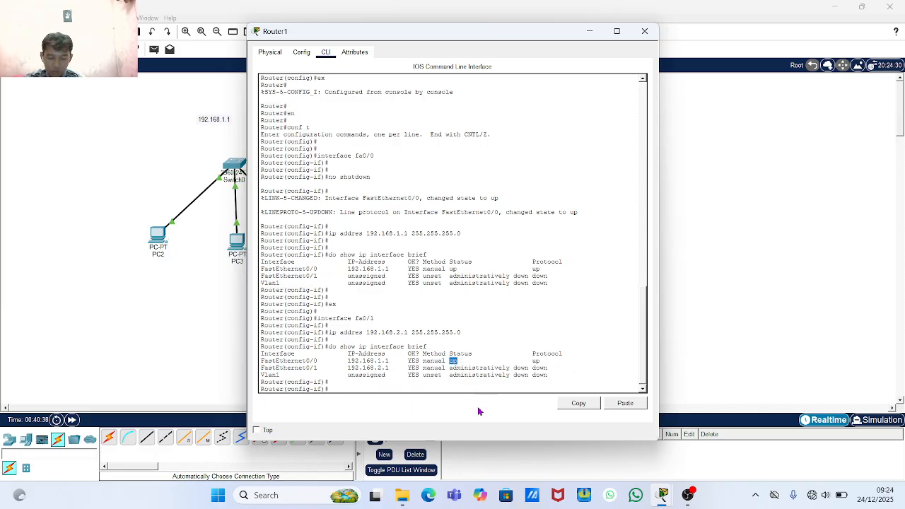
left_click(392, 391)
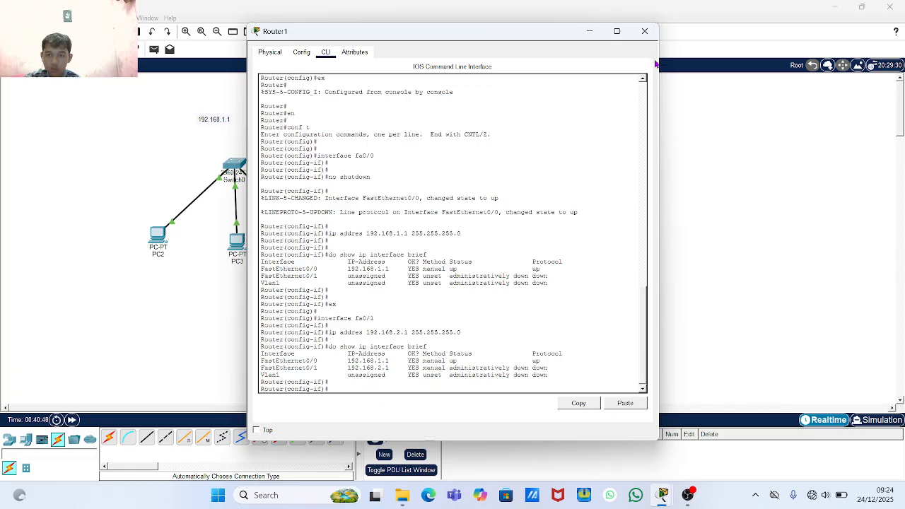
- Close Router1's console to check PC5's link status, then reopen Router1's CLI
left_click(644, 31)
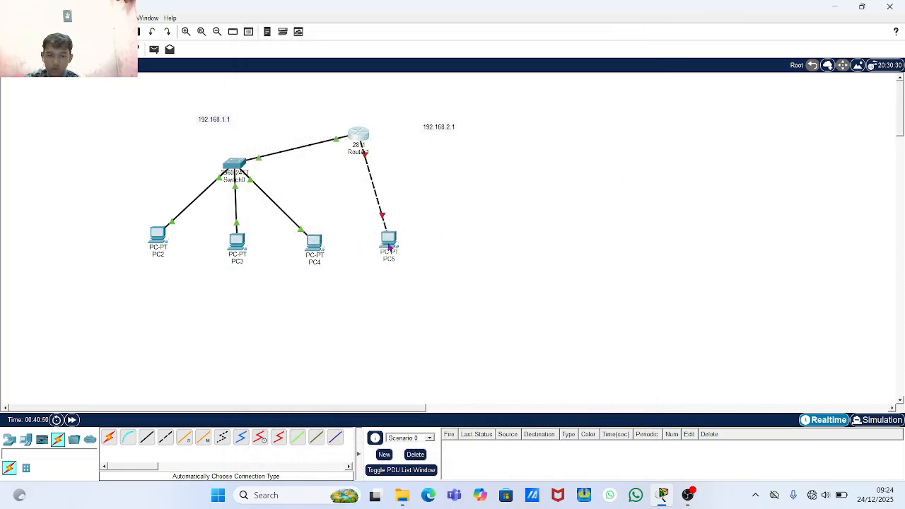
mouse_move(389, 246)
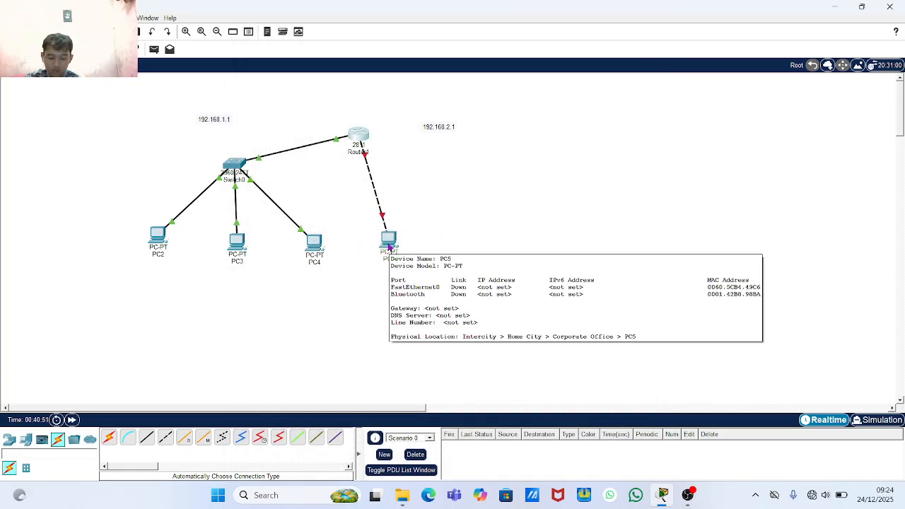
left_click(359, 135)
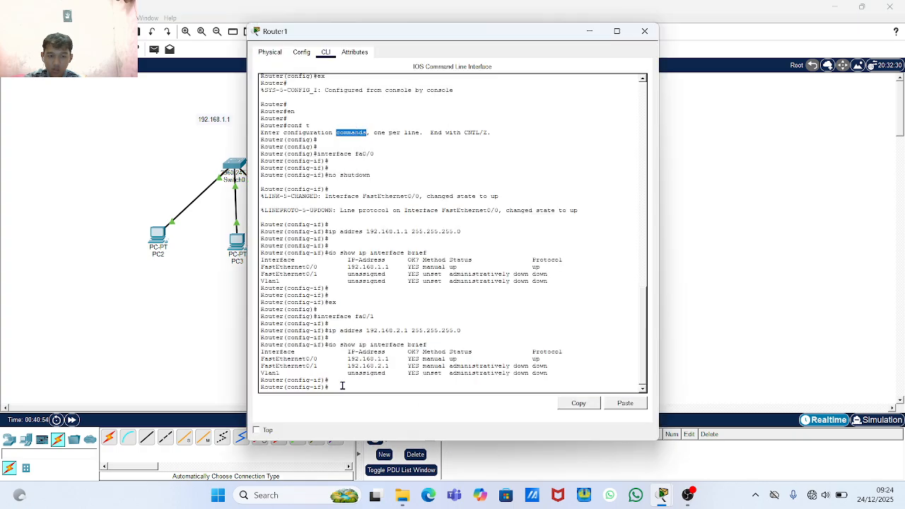
- Enable FastEthernet0/1 with 'no shutdown' so its link and line protocol come up
left_click(343, 384)
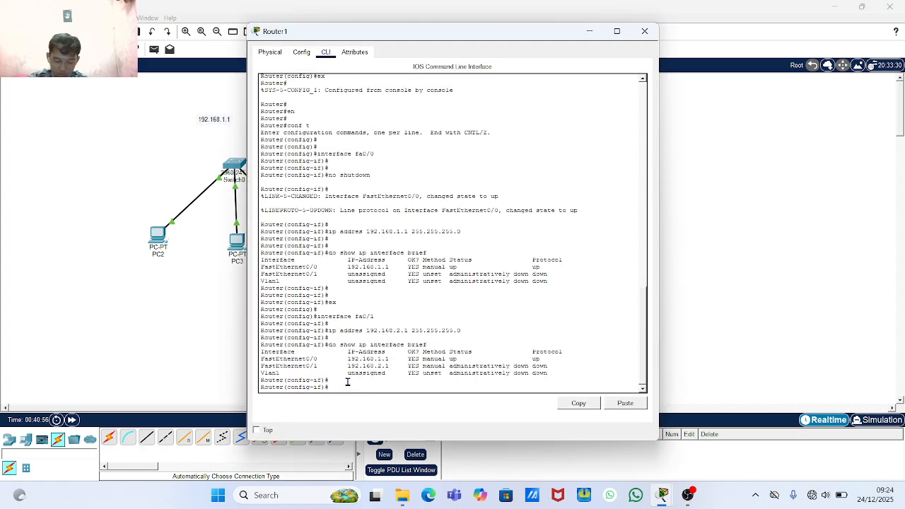
key("Return")
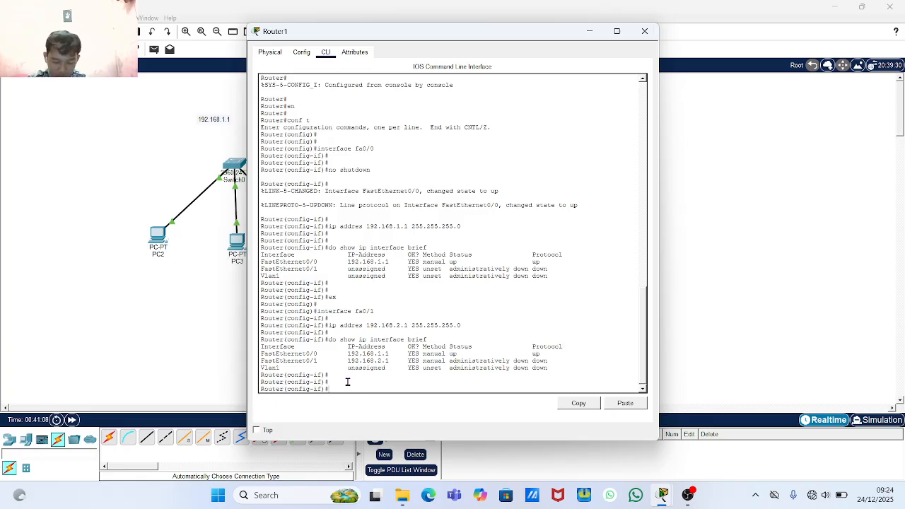
type("s")
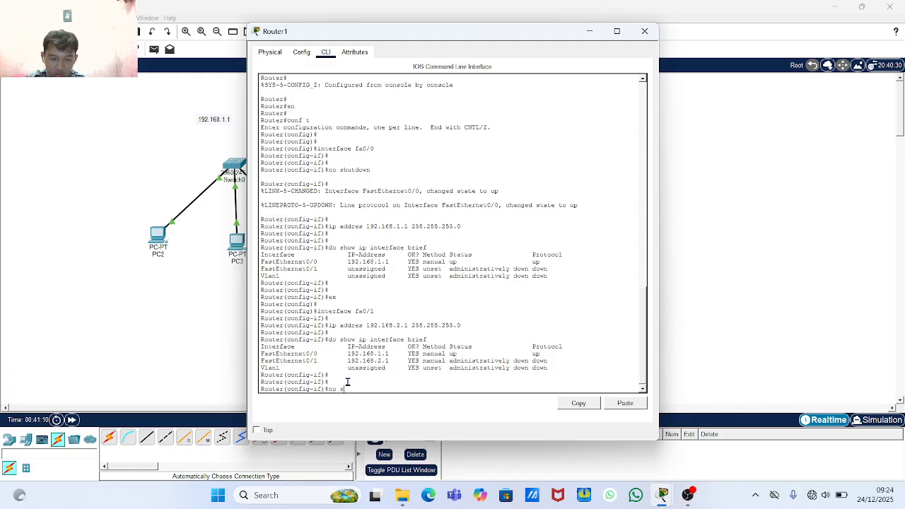
type("hut")
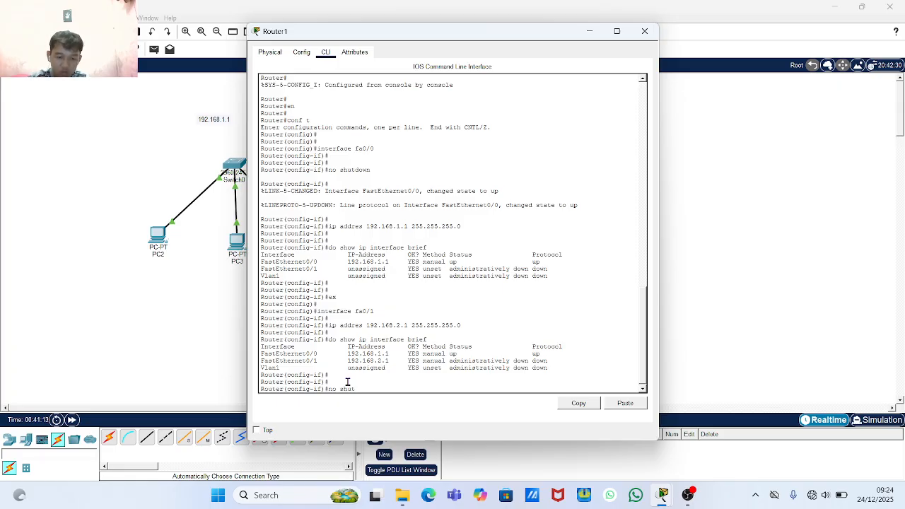
type("down")
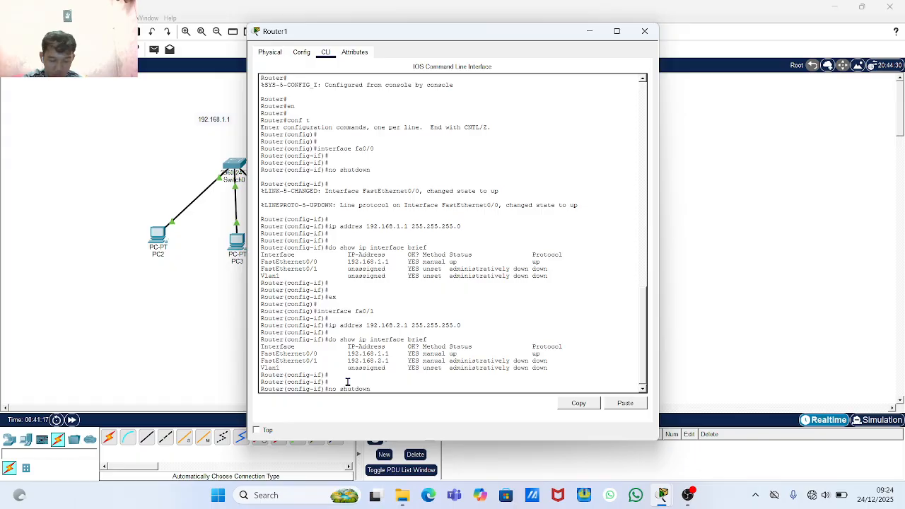
key("Return")
key("Return")
key("Return")
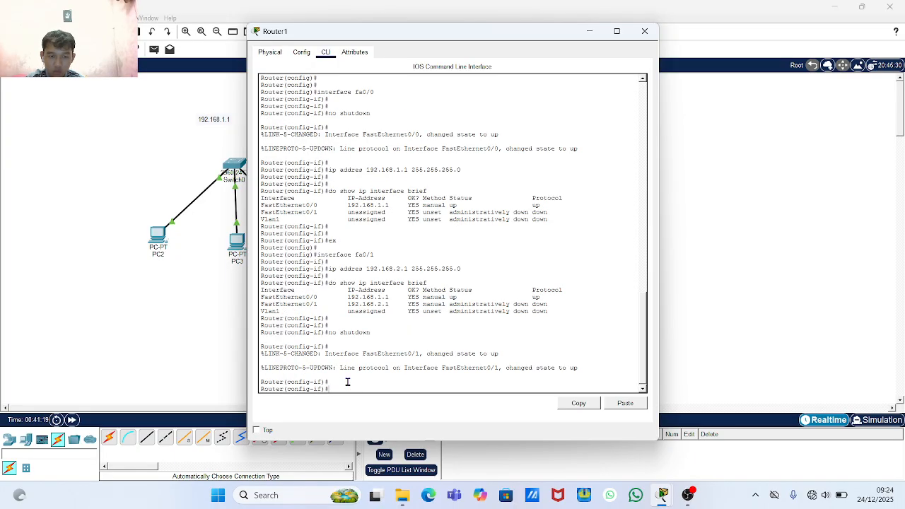
key("Return")
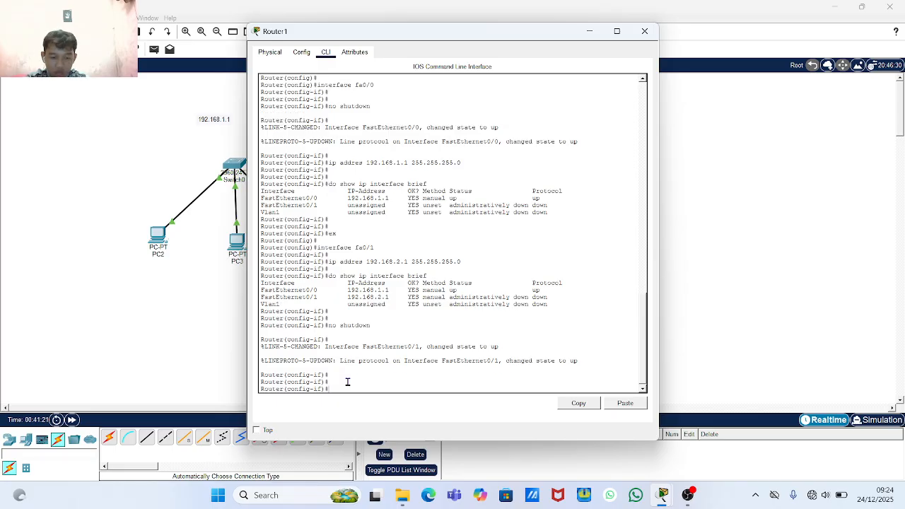
- Rerun 'do show ip interface brief' to confirm both FastEthernet ports up/up, then close the console
type("do")
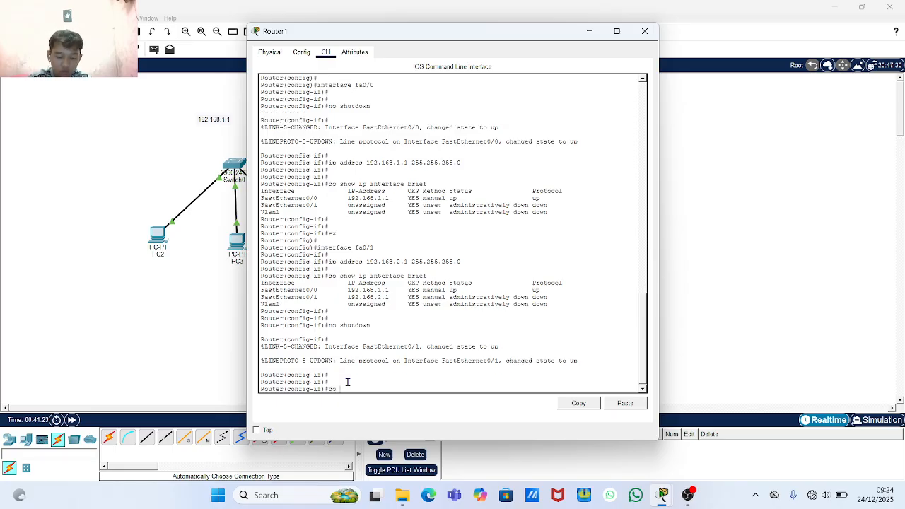
type(" show")
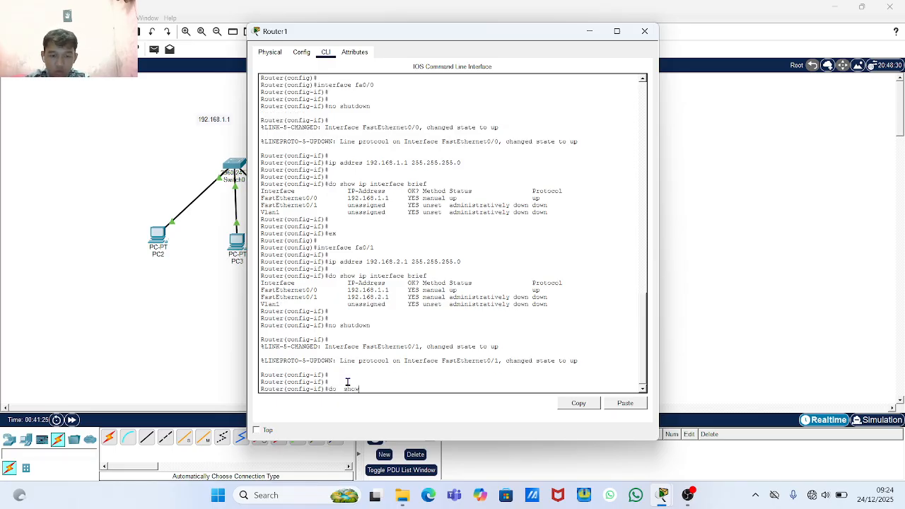
key("BackSpace")
key("BackSpace")
key("BackSpace")
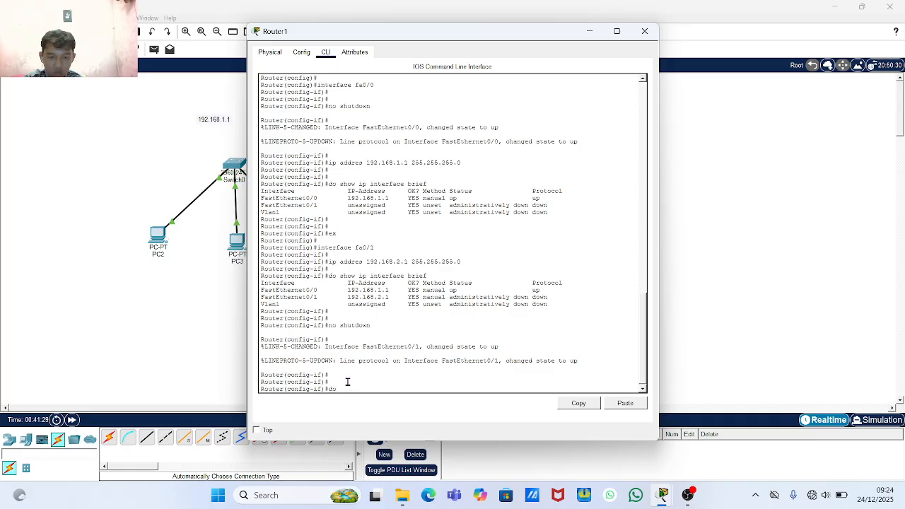
type("sho")
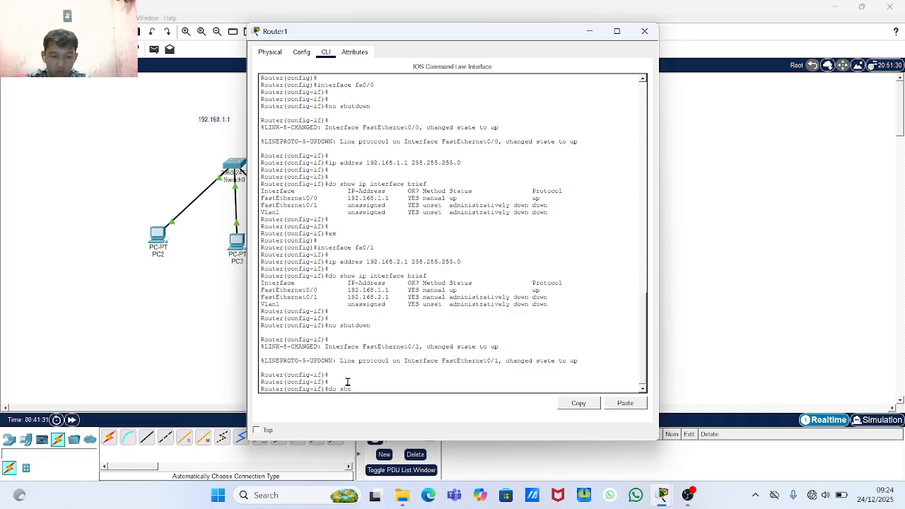
type("w ip")
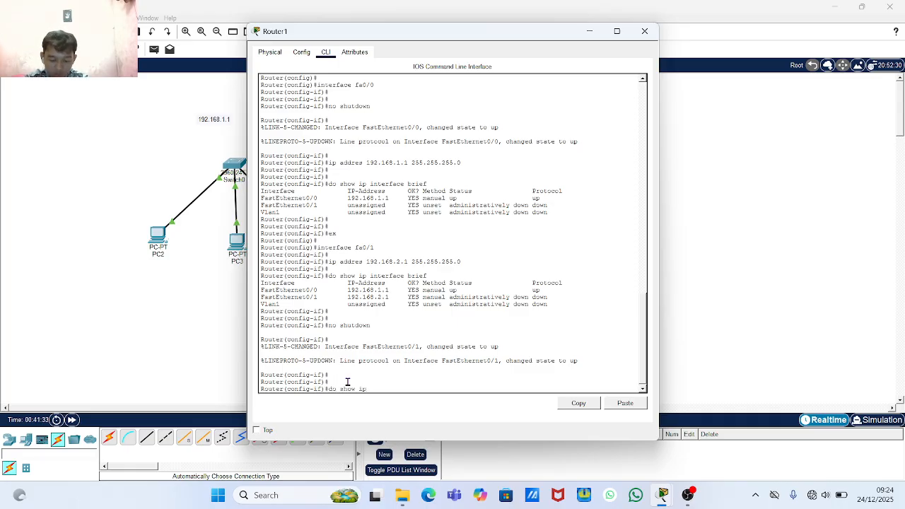
type(" int")
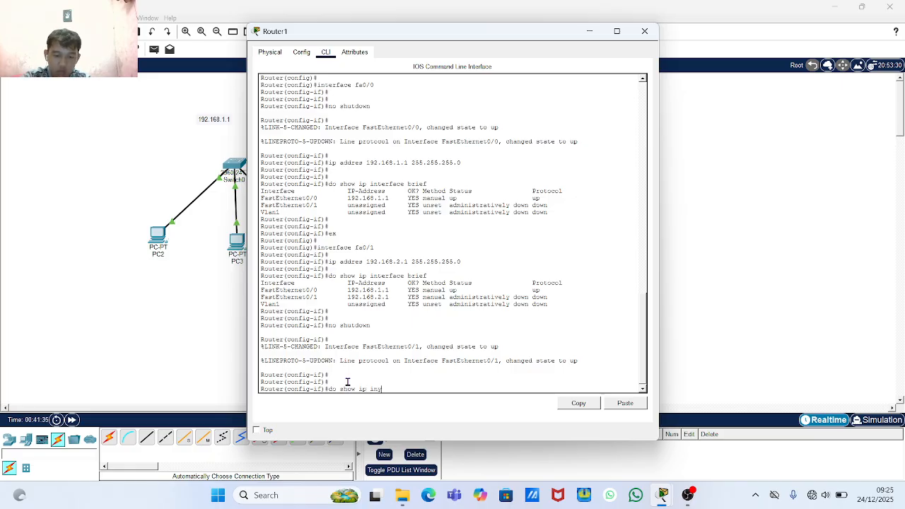
type("erface")
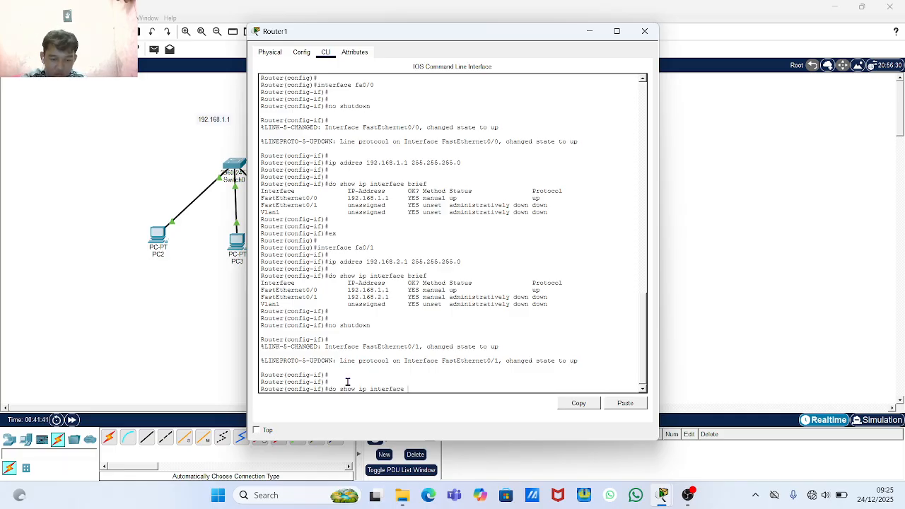
type(" brief")
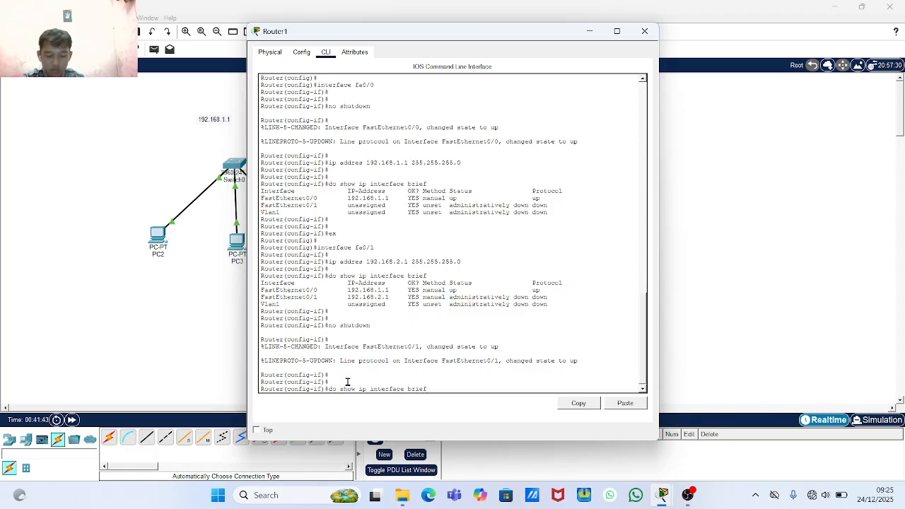
key("Return")
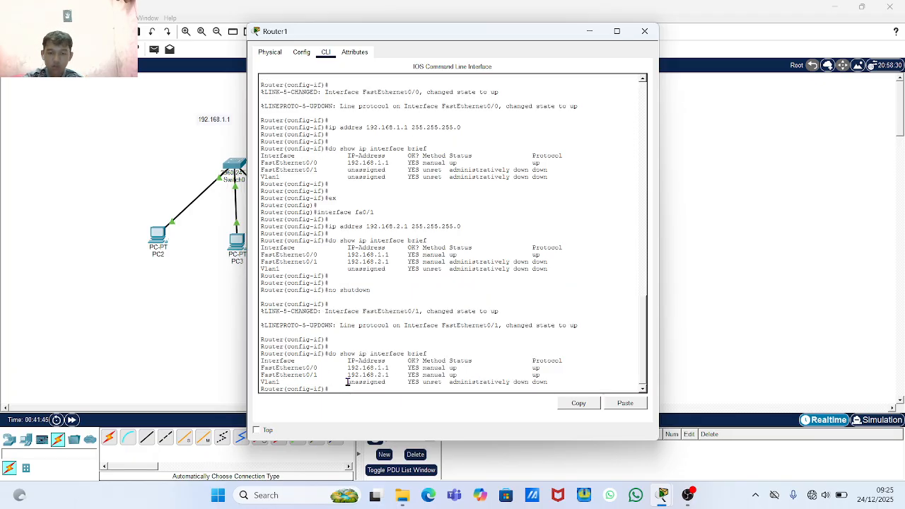
key("Return")
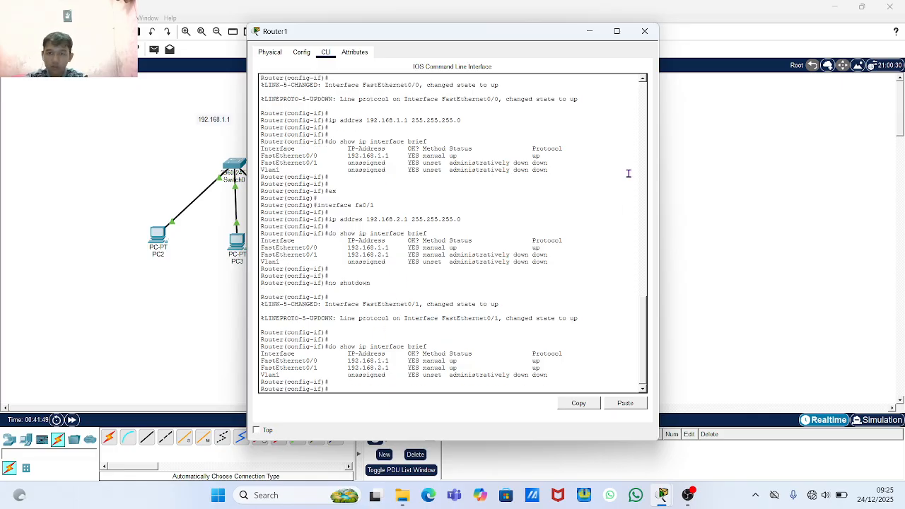
left_click(654, 32)
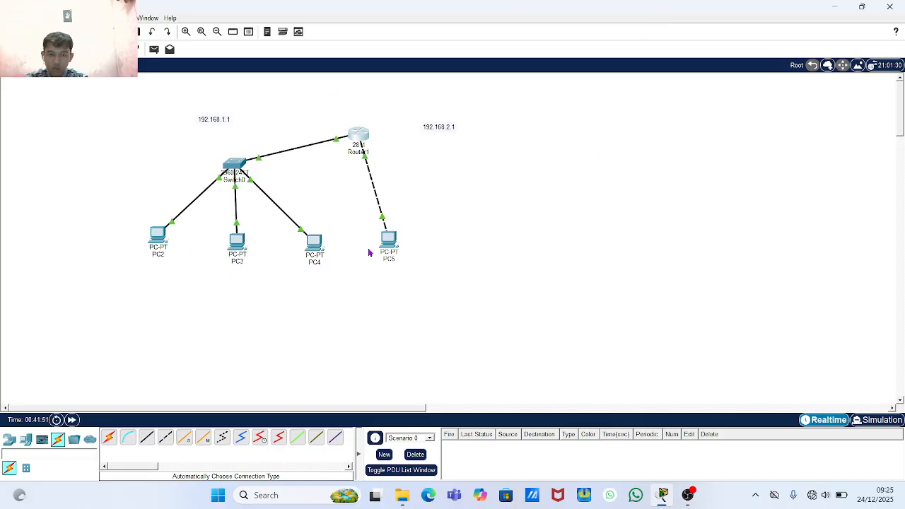